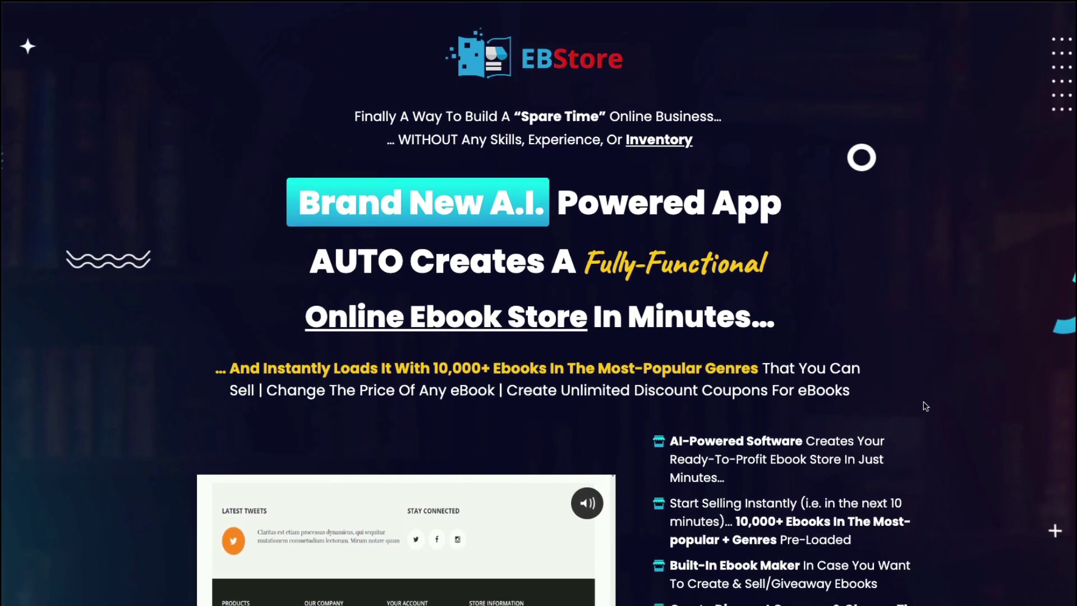
- Scroll down through the EBStore sales page
{"action": "scroll", "coordinate": [897, 359], "scroll_direction": "down", "scroll_amount": 2}
{"action": "scroll", "coordinate": [926, 406], "scroll_direction": "down", "scroll_amount": 3}
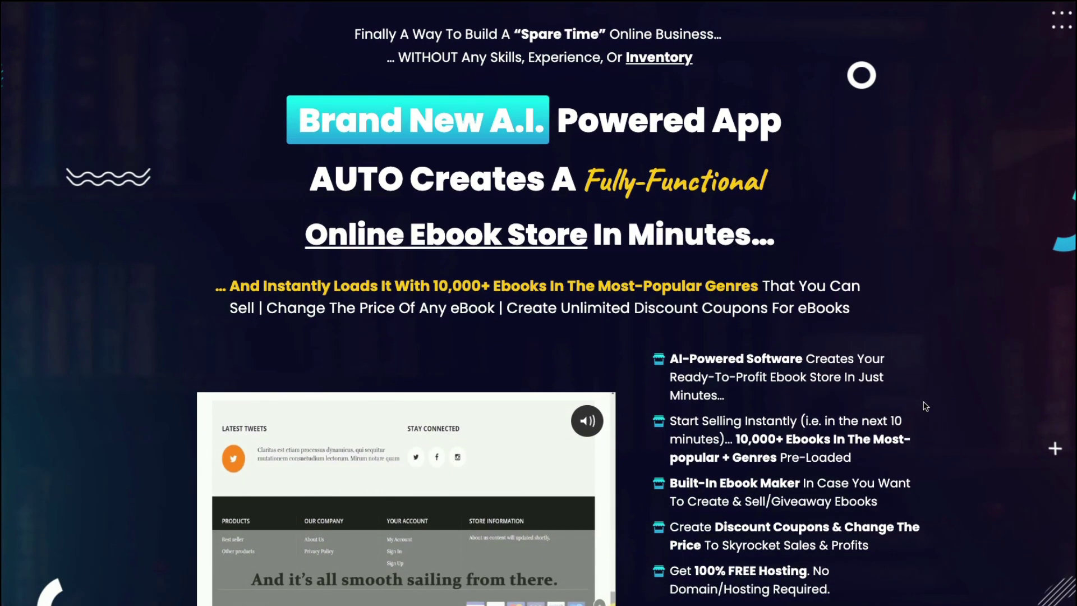
{"action": "scroll", "coordinate": [925, 406], "scroll_direction": "down", "scroll_amount": 5}
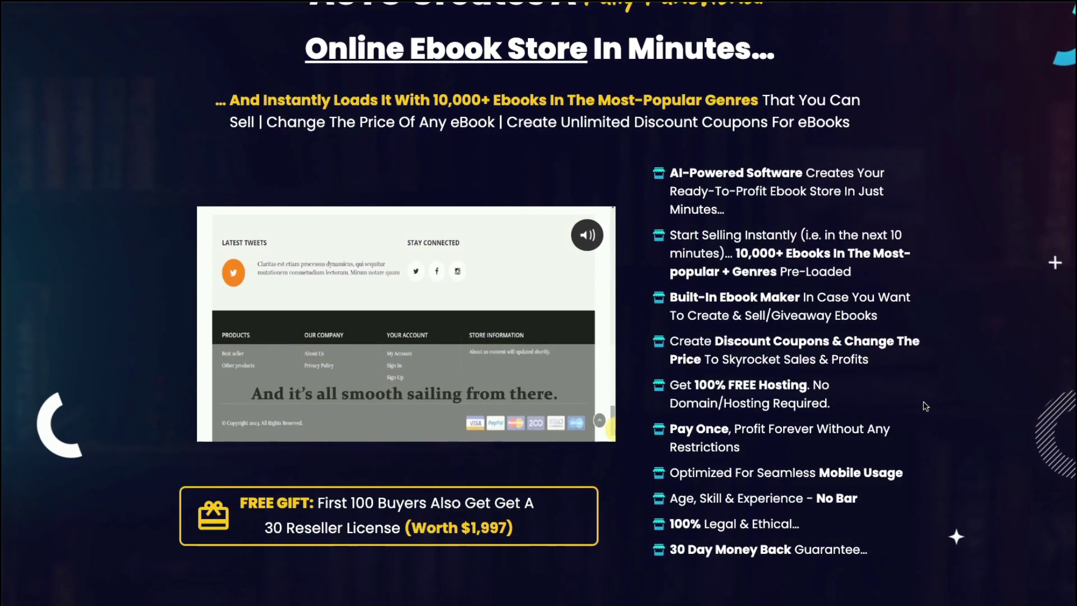
{"action": "scroll", "coordinate": [926, 406], "scroll_direction": "down", "scroll_amount": 1}
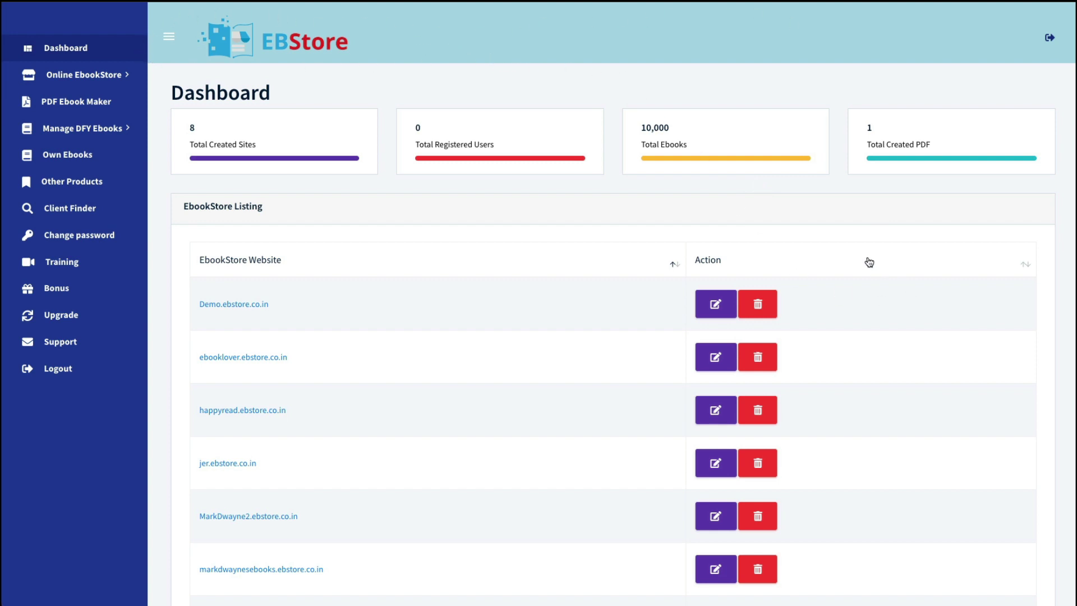
- Browse the Training Videos tutorials, then expand the Online EbookStore submenu
{"action": "scroll", "coordinate": [869, 262], "scroll_direction": "down", "scroll_amount": 3}
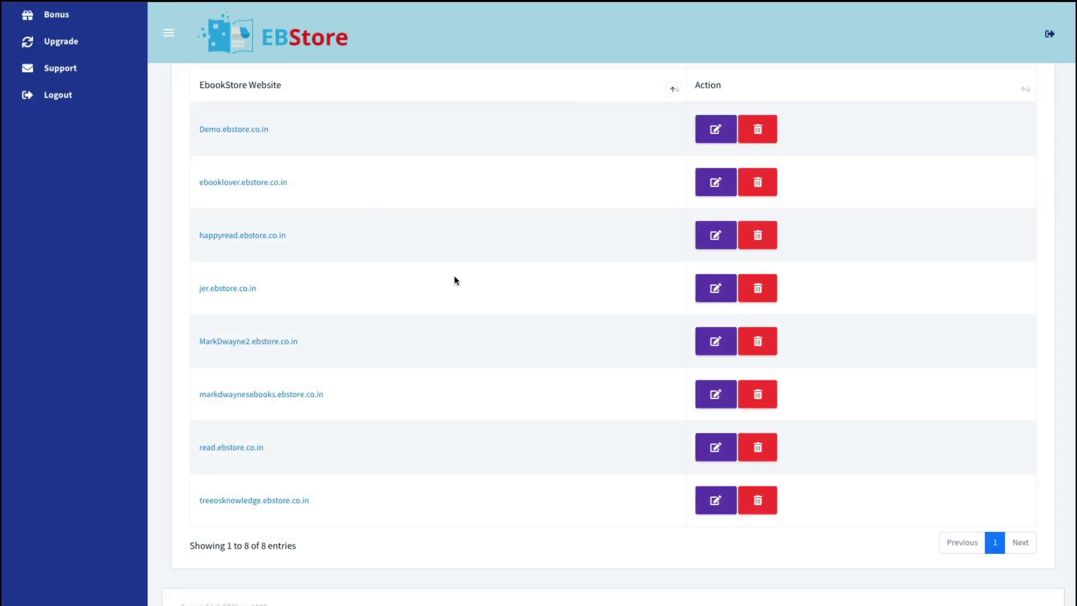
{"action": "scroll", "coordinate": [455, 281], "scroll_direction": "up", "scroll_amount": 3}
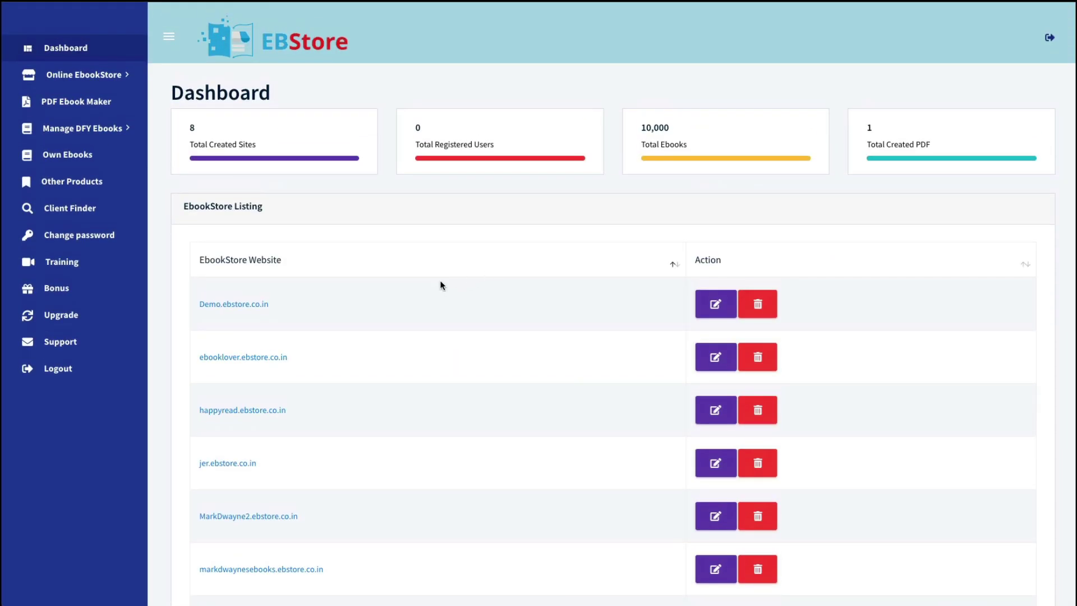
{"action": "left_click", "coordinate": [65, 267]}
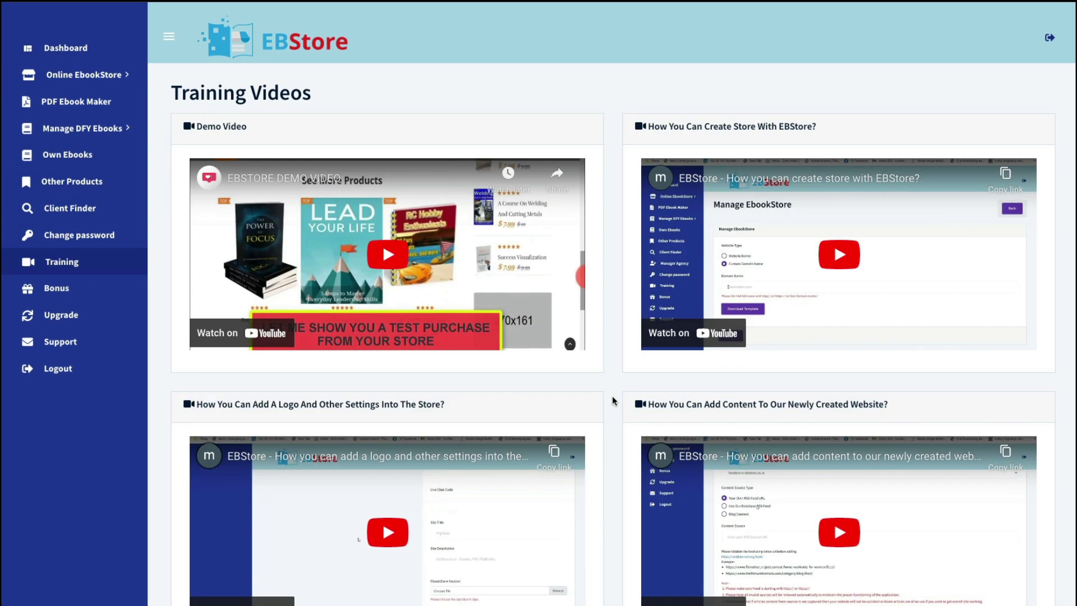
{"action": "scroll", "coordinate": [616, 402], "scroll_direction": "down", "scroll_amount": 5}
{"action": "scroll", "coordinate": [612, 399], "scroll_direction": "down", "scroll_amount": 8}
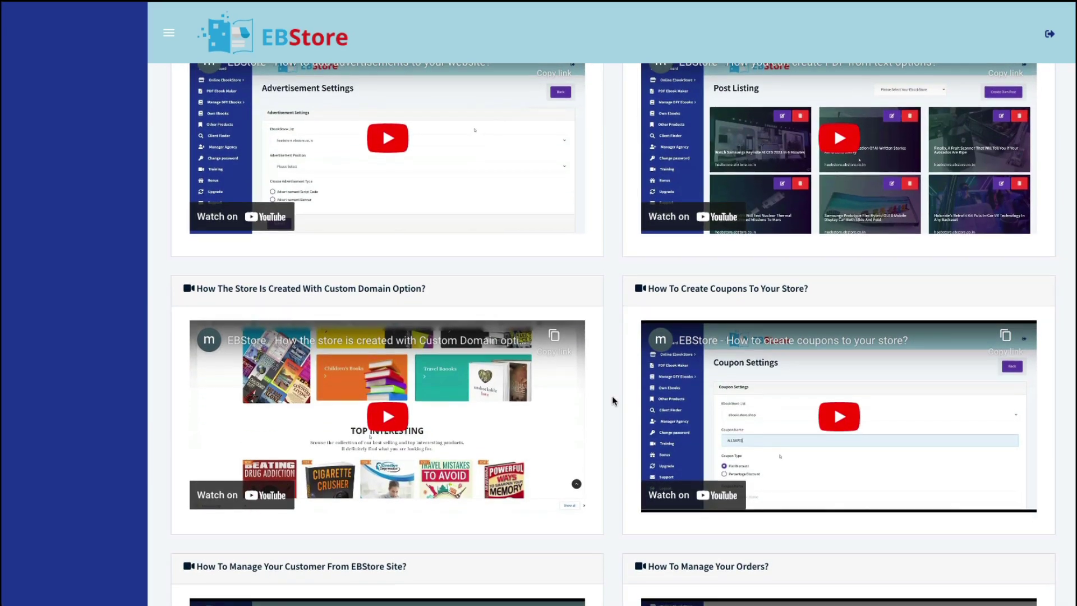
{"action": "scroll", "coordinate": [612, 400], "scroll_direction": "down", "scroll_amount": 4}
{"action": "scroll", "coordinate": [613, 400], "scroll_direction": "down", "scroll_amount": 8}
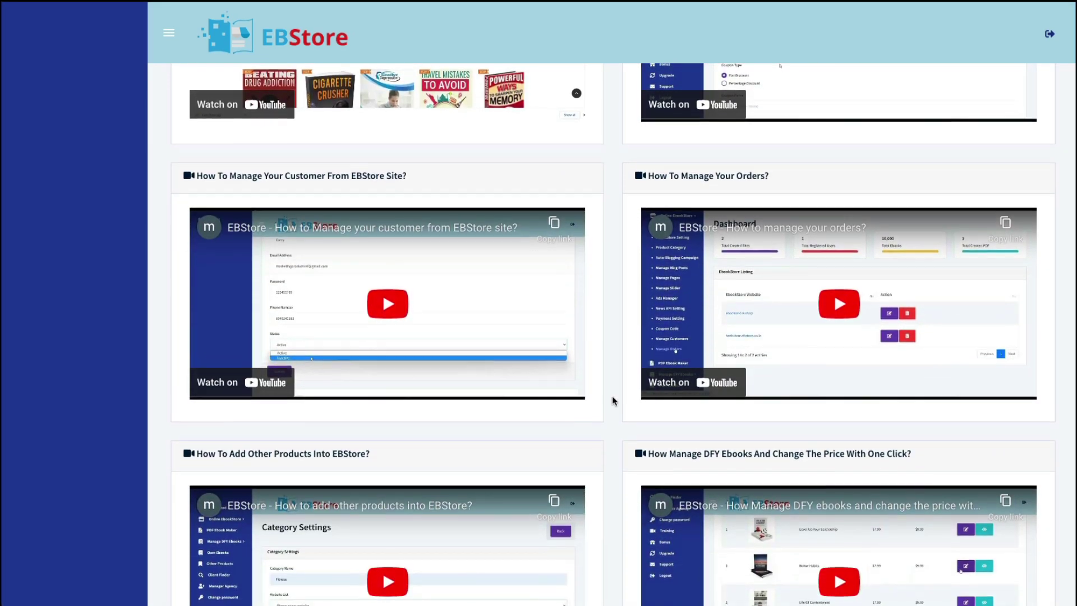
{"action": "scroll", "coordinate": [613, 400], "scroll_direction": "up", "scroll_amount": 20}
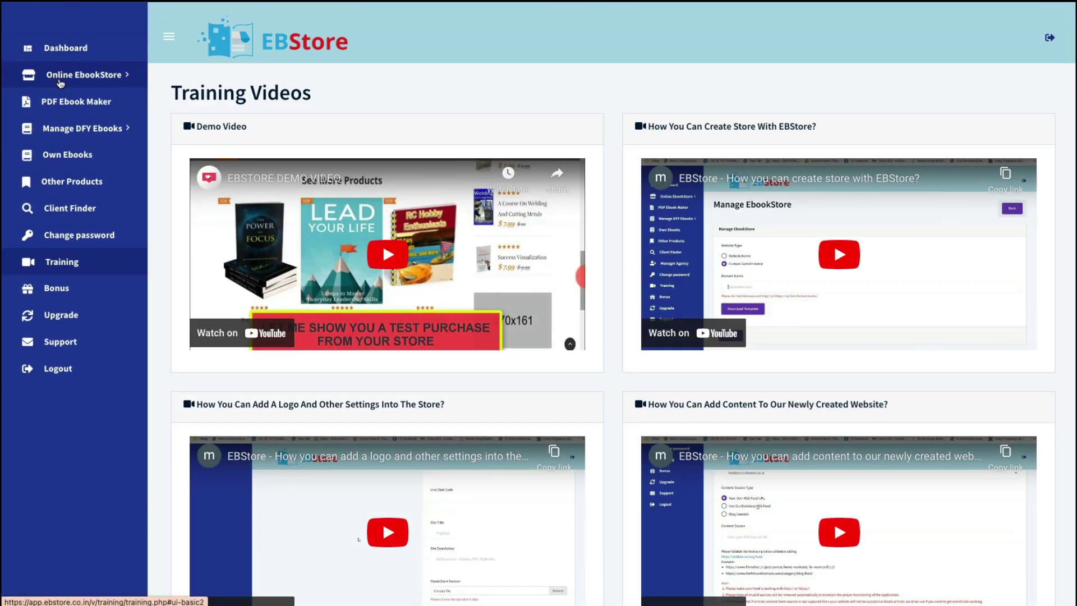
{"action": "left_click", "coordinate": [62, 83]}
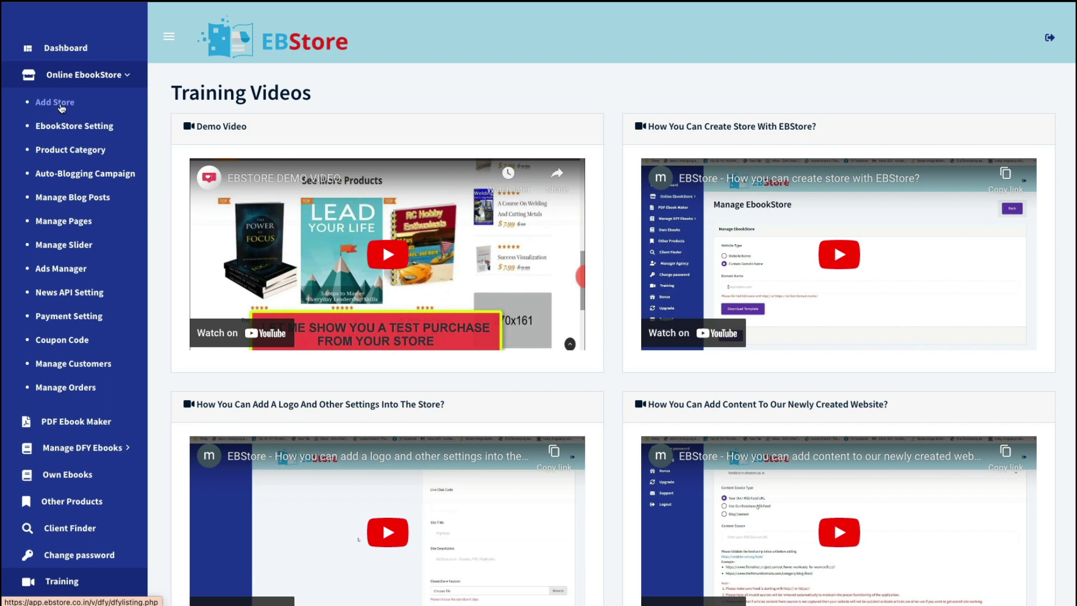
- Look over the Add EbookStore form, then open the EbookStore Setting store list
{"action": "left_click", "coordinate": [62, 107]}
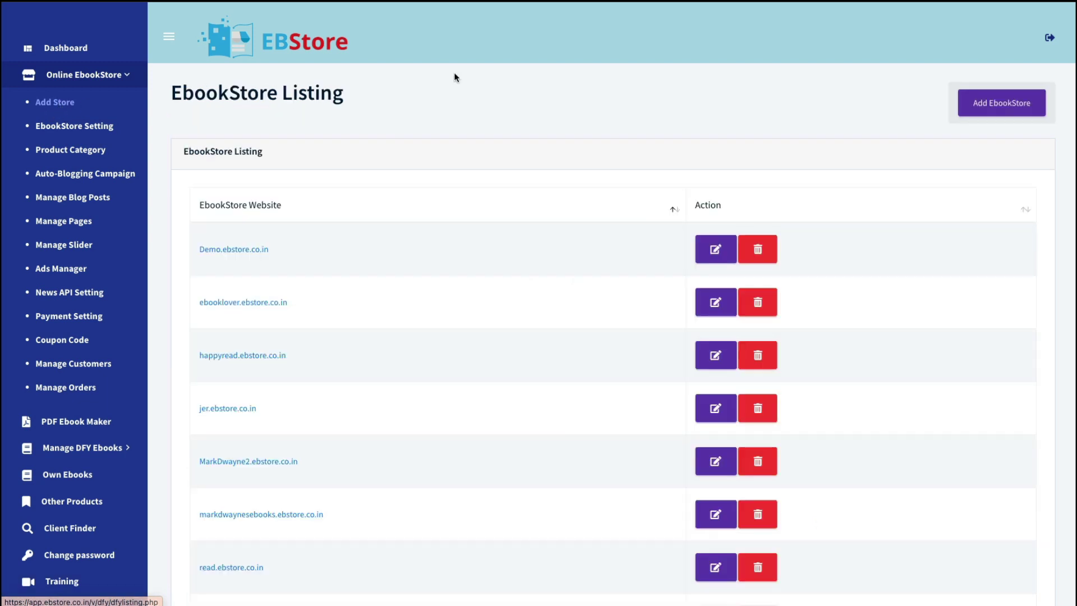
{"action": "left_click", "coordinate": [990, 102]}
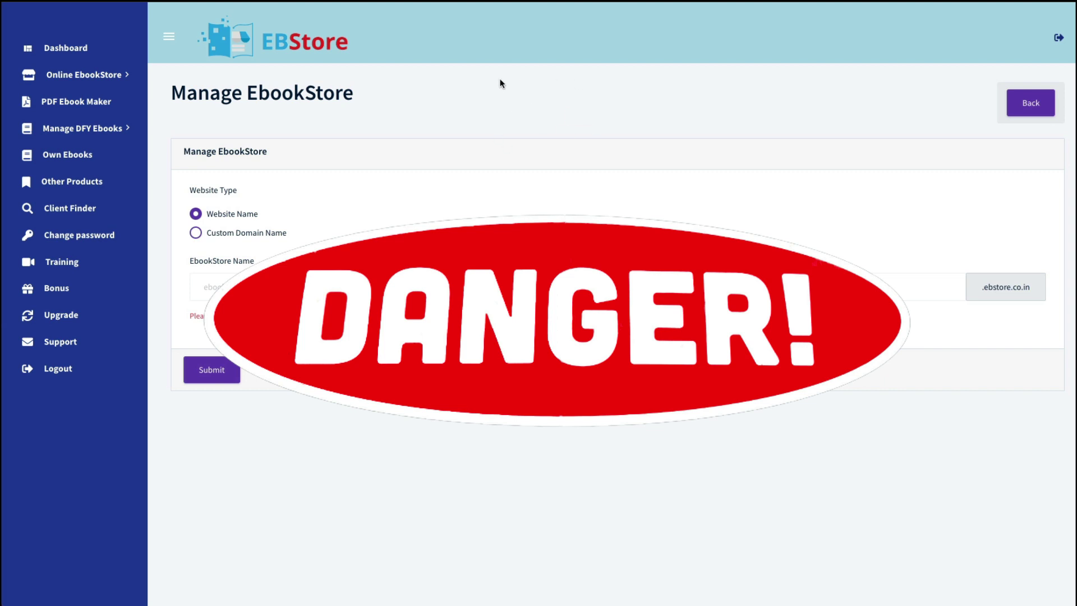
{"action": "left_click", "coordinate": [79, 74]}
{"action": "left_click", "coordinate": [62, 131]}
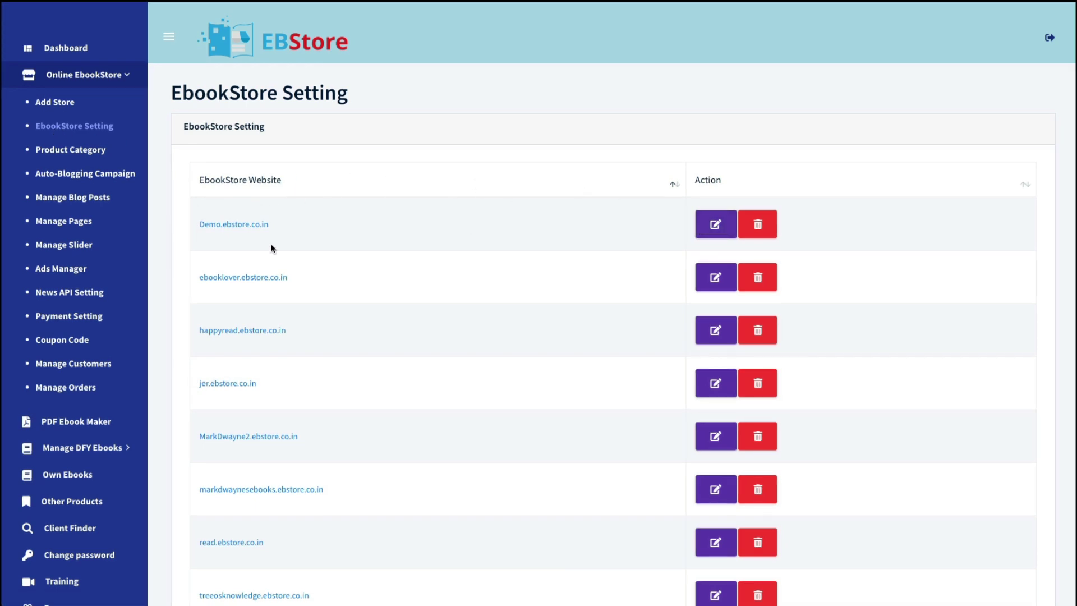
- Save the Demo.ebstore.co.in settings with bio 'My bio' and site title 'Demo'
{"action": "left_click", "coordinate": [714, 225]}
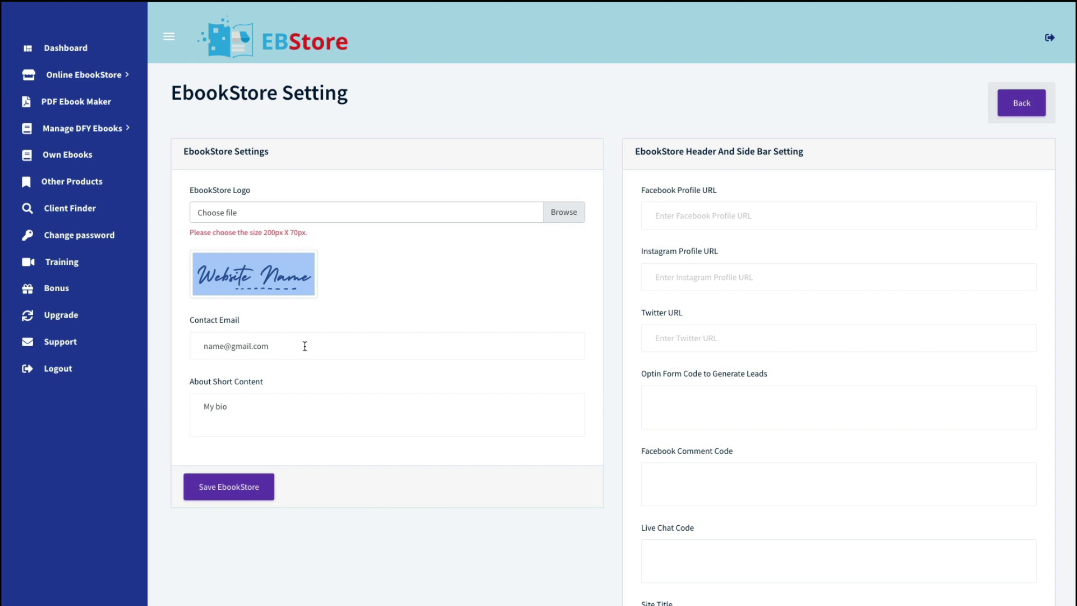
{"action": "left_click", "coordinate": [281, 408]}
{"action": "scroll", "coordinate": [829, 303], "scroll_direction": "down", "scroll_amount": 2}
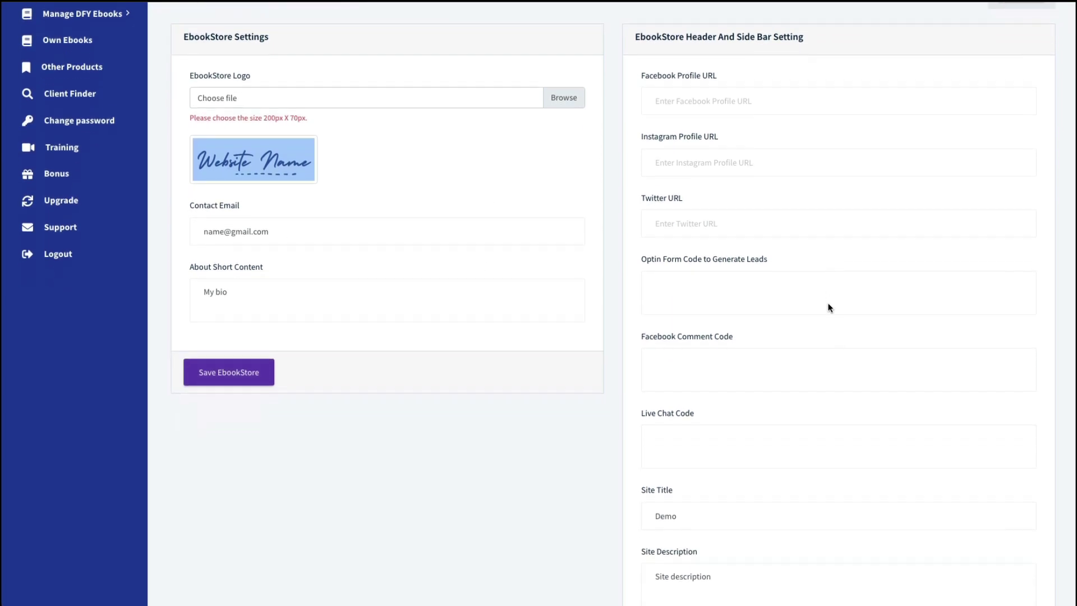
{"action": "scroll", "coordinate": [829, 303], "scroll_direction": "up", "scroll_amount": 3}
{"action": "scroll", "coordinate": [829, 304], "scroll_direction": "down", "scroll_amount": 2}
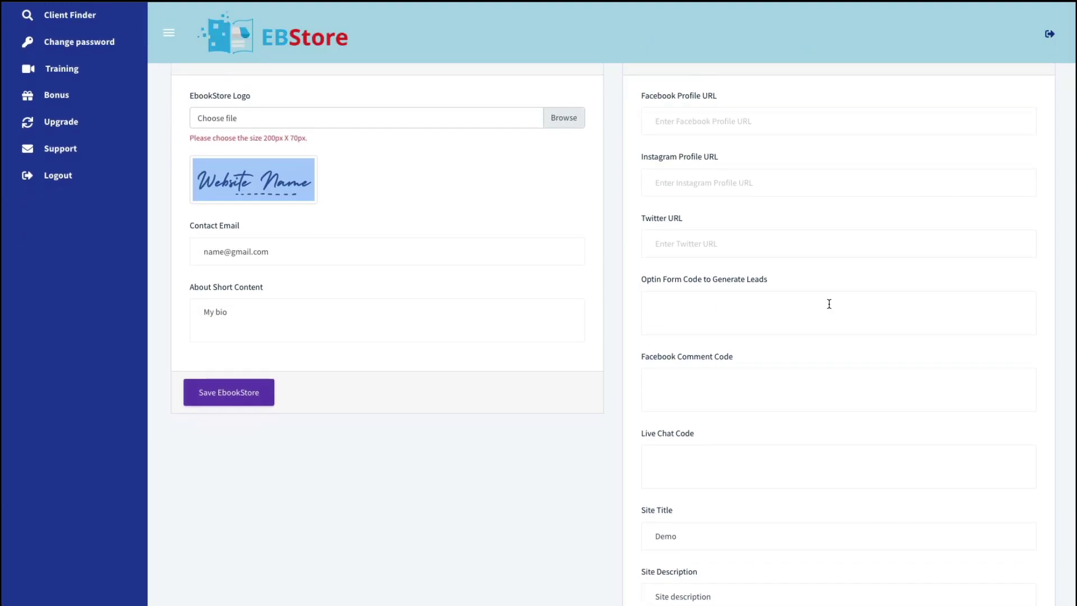
{"action": "scroll", "coordinate": [829, 303], "scroll_direction": "down", "scroll_amount": 3}
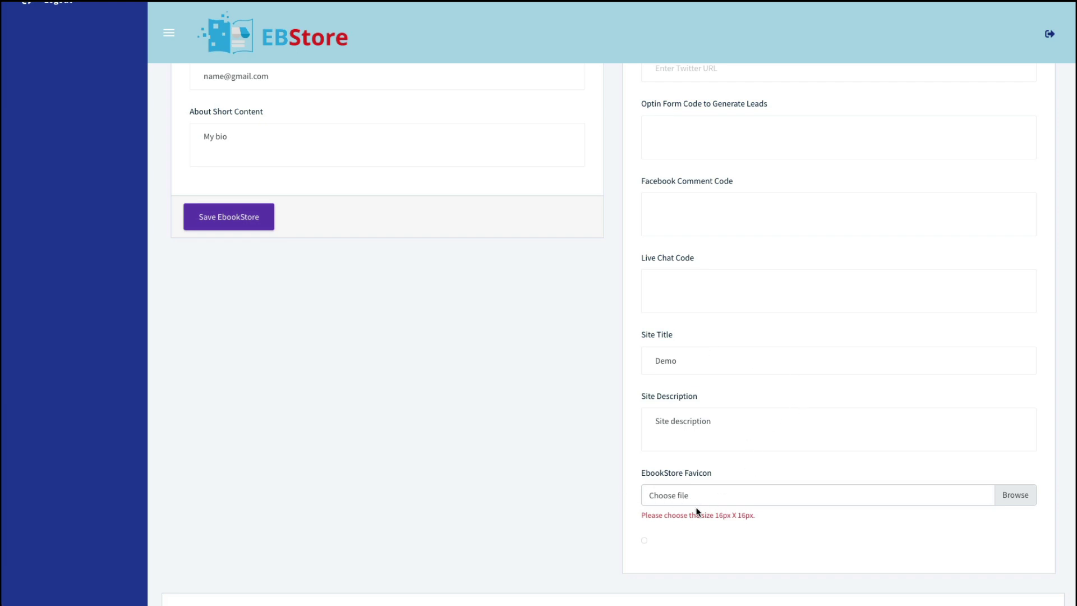
{"action": "scroll", "coordinate": [427, 343], "scroll_direction": "up", "scroll_amount": 5}
{"action": "left_click", "coordinate": [224, 486]}
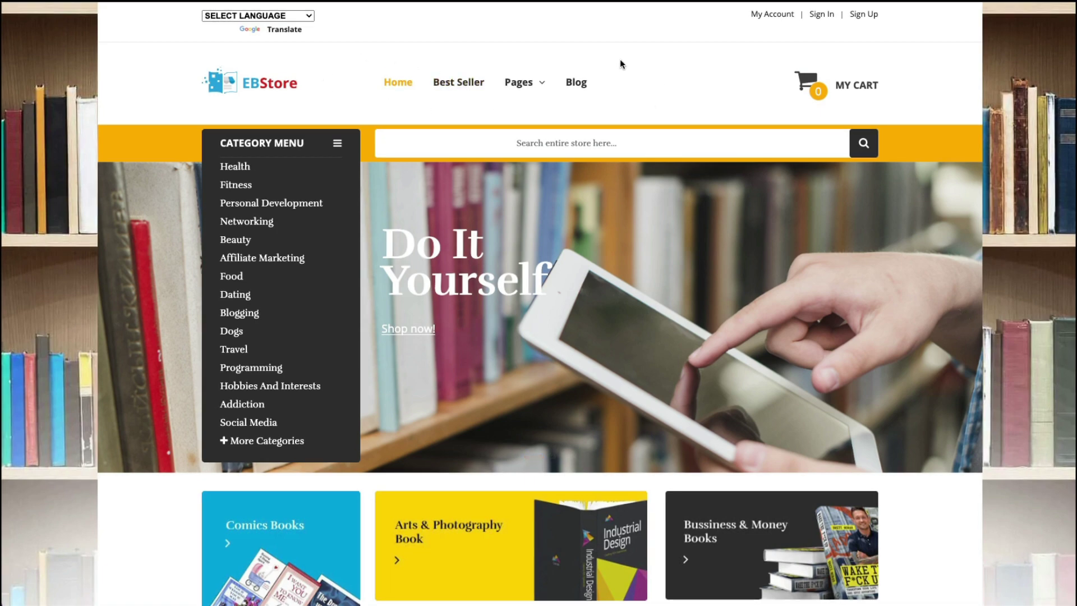
- Scroll the Demo storefront down to its blog and footer and back up
{"action": "scroll", "coordinate": [408, 289], "scroll_direction": "down", "scroll_amount": 20}
{"action": "scroll", "coordinate": [407, 289], "scroll_direction": "down", "scroll_amount": 2}
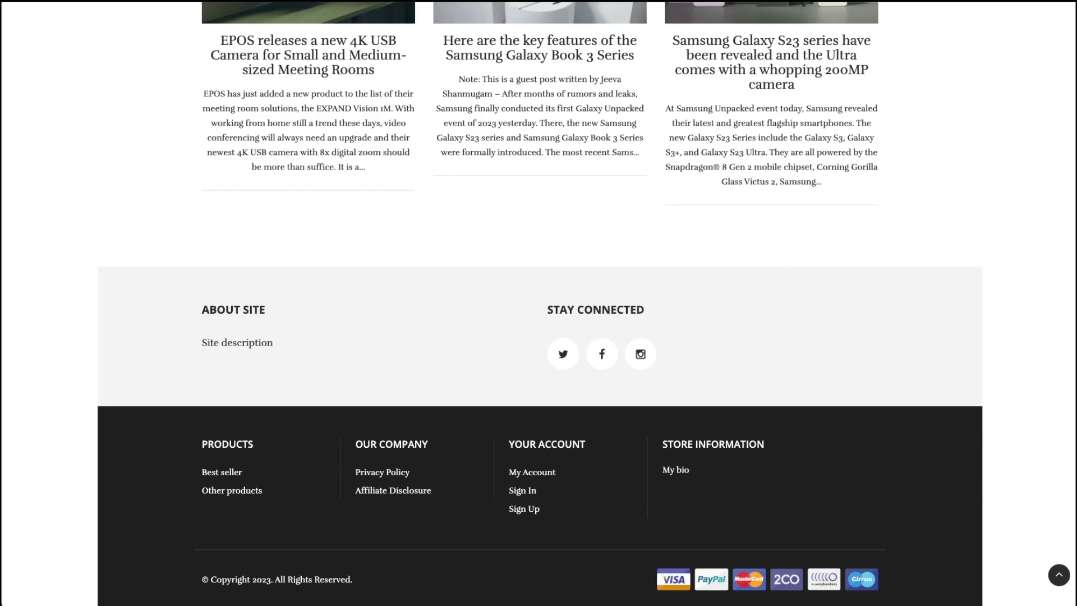
{"action": "scroll", "coordinate": [471, 78], "scroll_direction": "up", "scroll_amount": 20}
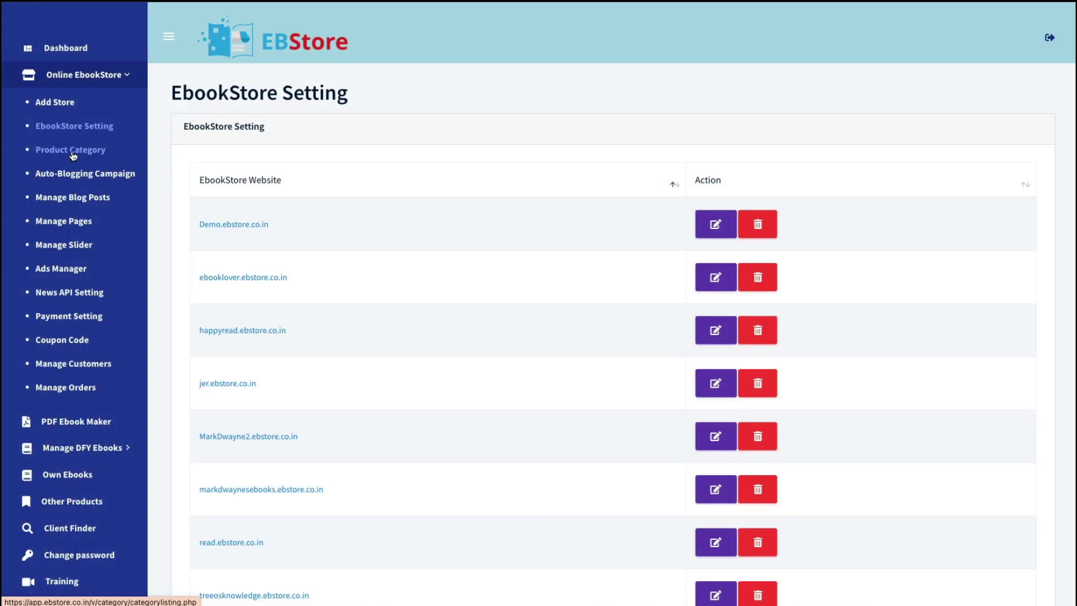
- Go from Product Category to Auto-Blogging Campaign and start a new blog with Create Blog
{"action": "left_click", "coordinate": [71, 152]}
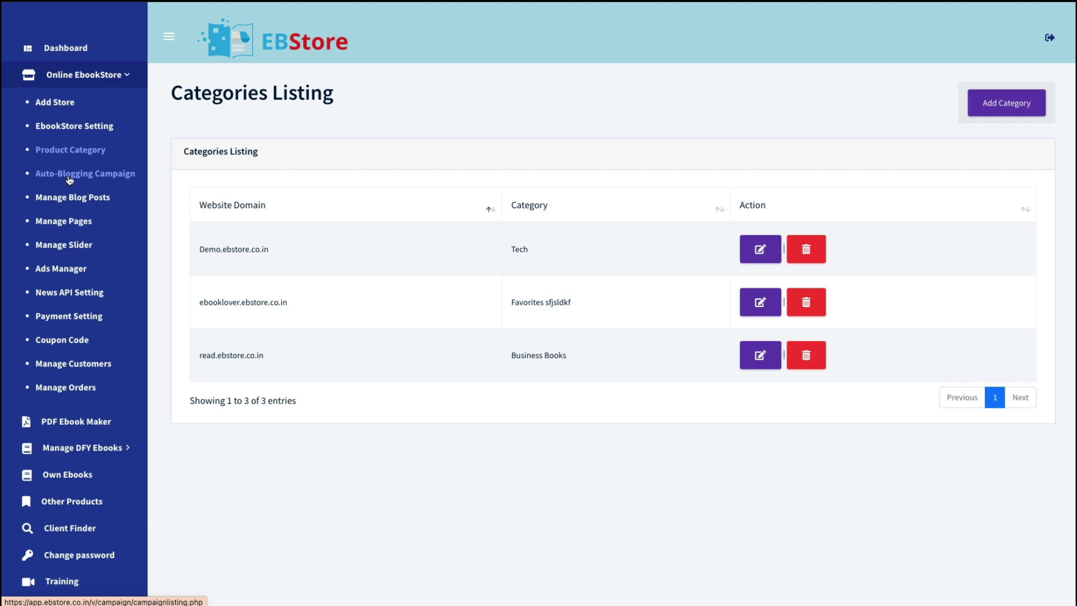
{"action": "left_click", "coordinate": [68, 178]}
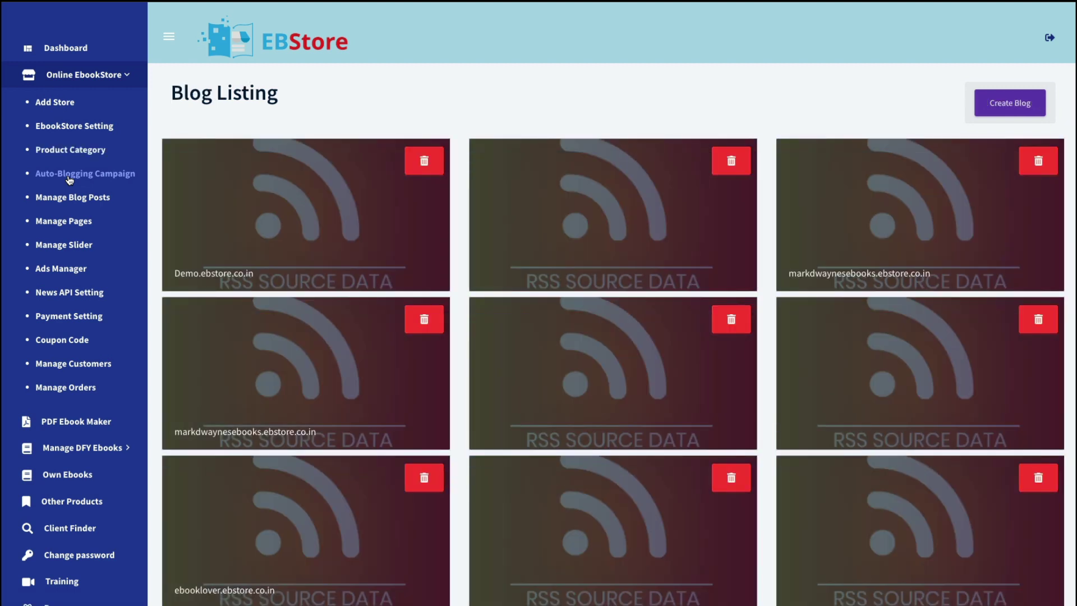
{"action": "left_click", "coordinate": [1000, 111]}
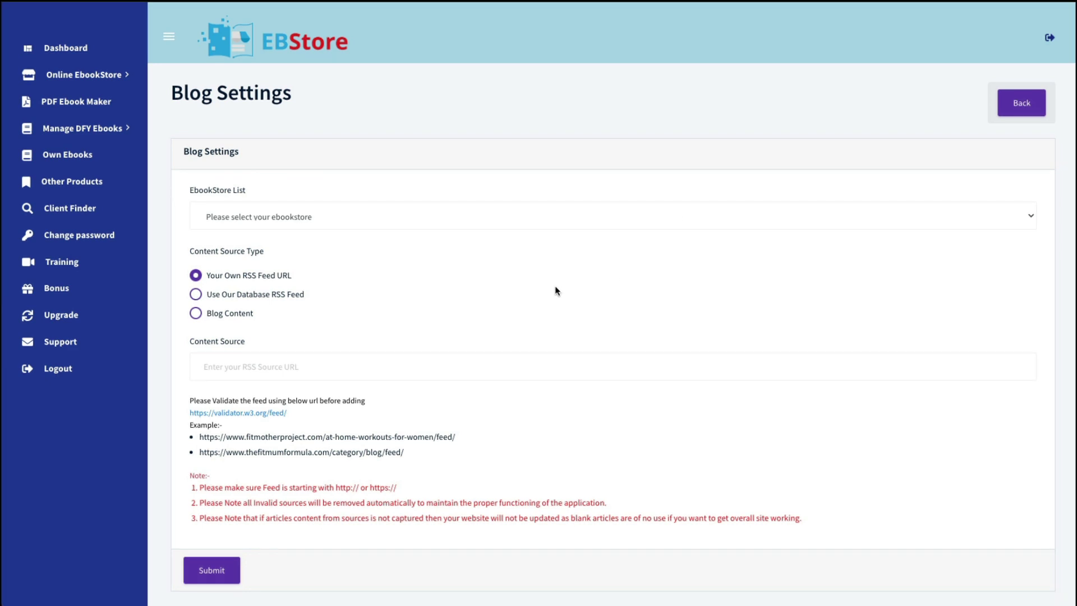
- Choose Demo.ebstore.co.in as the campaign store with the database RSS feed as source
{"action": "left_click", "coordinate": [296, 224]}
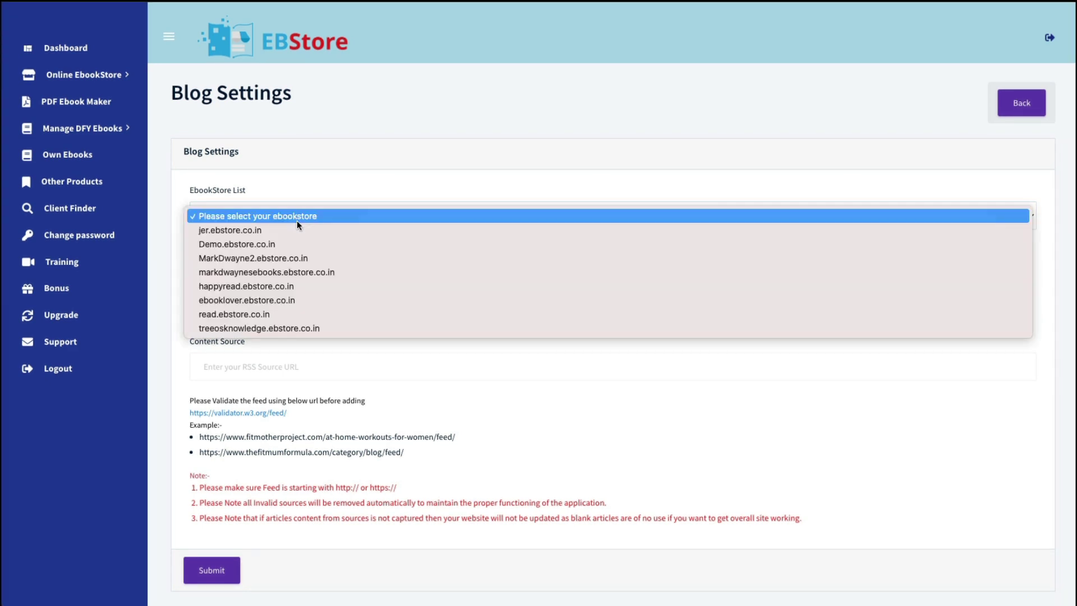
{"action": "left_click", "coordinate": [241, 246]}
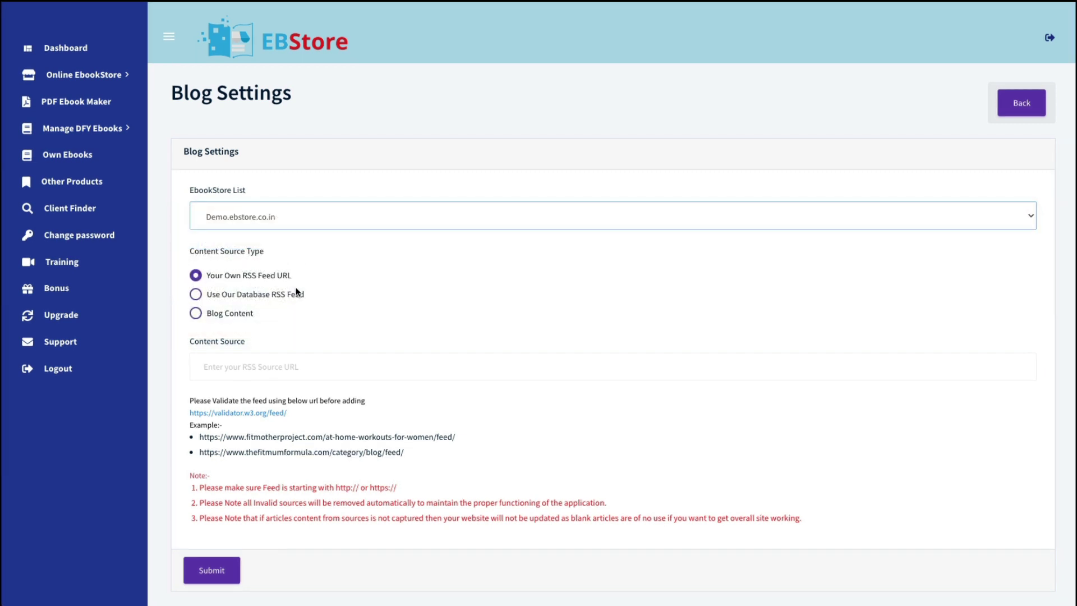
{"action": "left_click", "coordinate": [194, 294]}
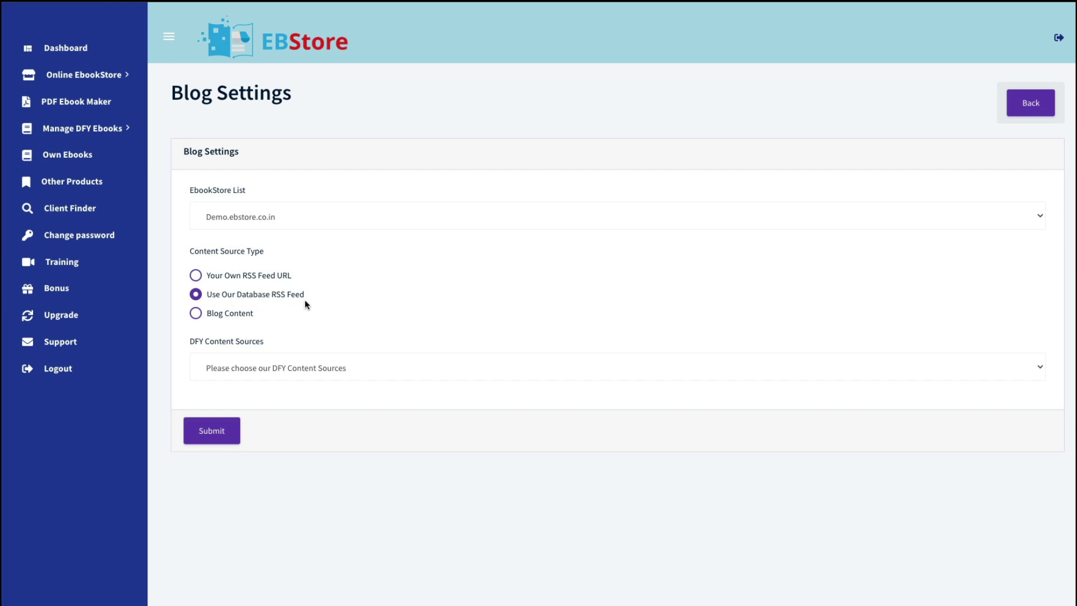
- Scroll through the DFY Content Sources dropdown options
{"action": "left_click", "coordinate": [329, 369]}
{"action": "scroll", "coordinate": [362, 477], "scroll_direction": "down", "scroll_amount": 10}
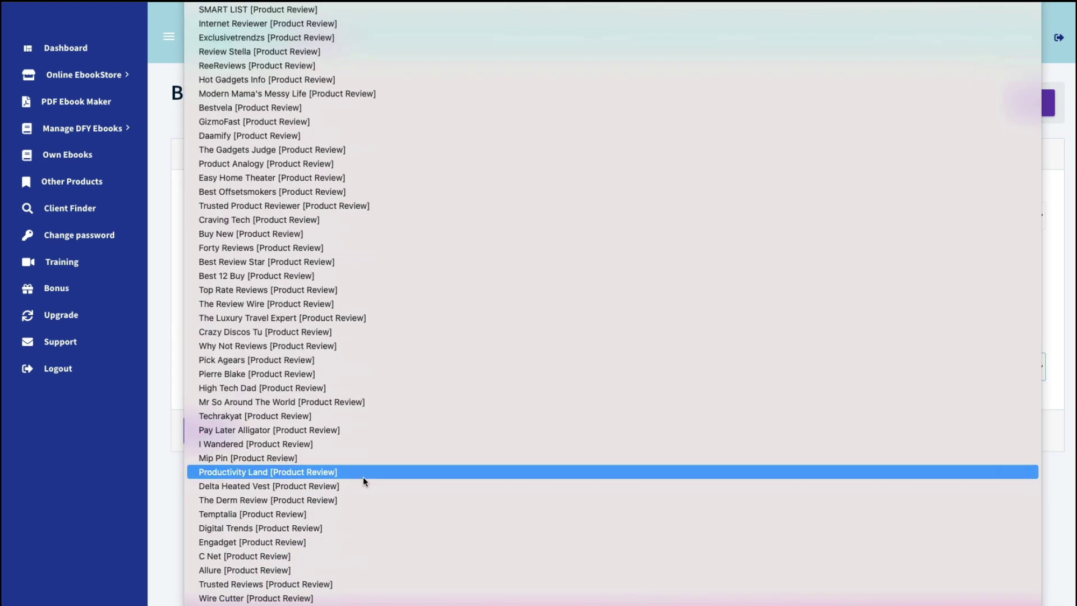
{"action": "scroll", "coordinate": [362, 480], "scroll_direction": "down", "scroll_amount": 11}
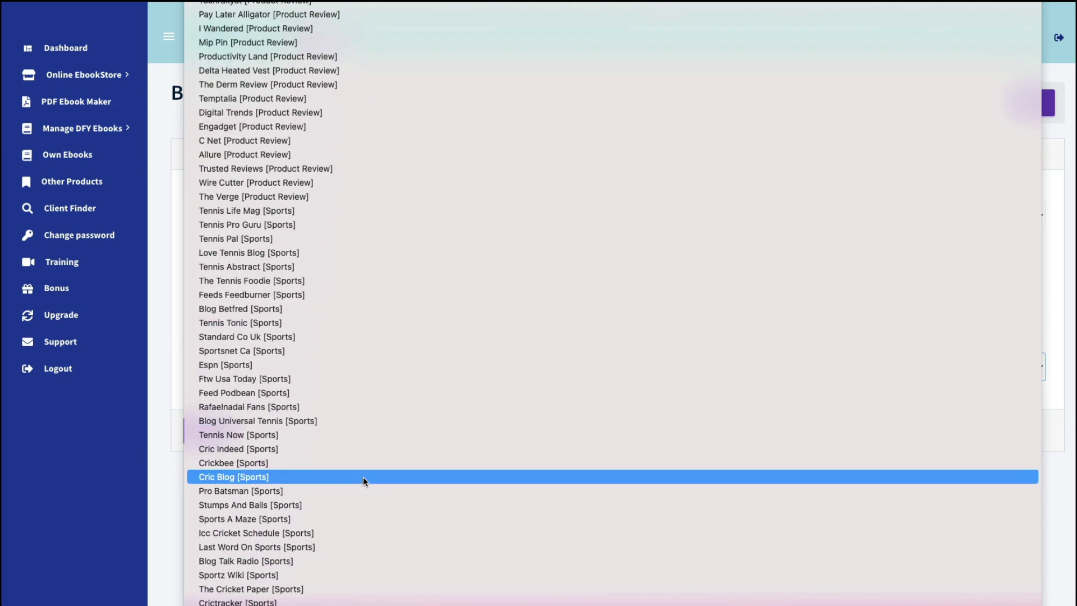
{"action": "scroll", "coordinate": [363, 481], "scroll_direction": "down", "scroll_amount": 10}
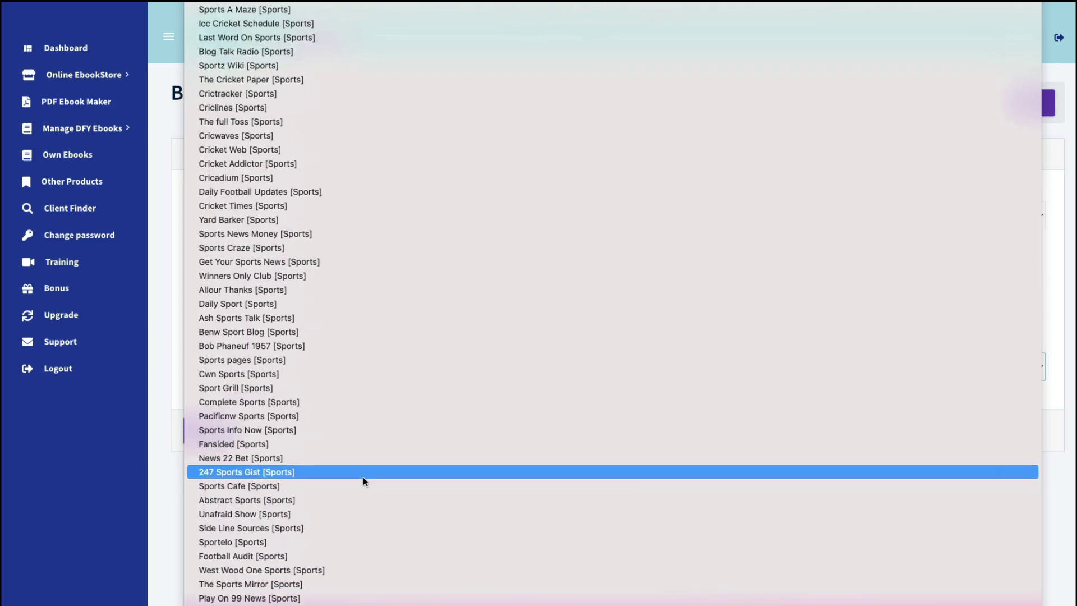
{"action": "scroll", "coordinate": [362, 476], "scroll_direction": "down", "scroll_amount": 12}
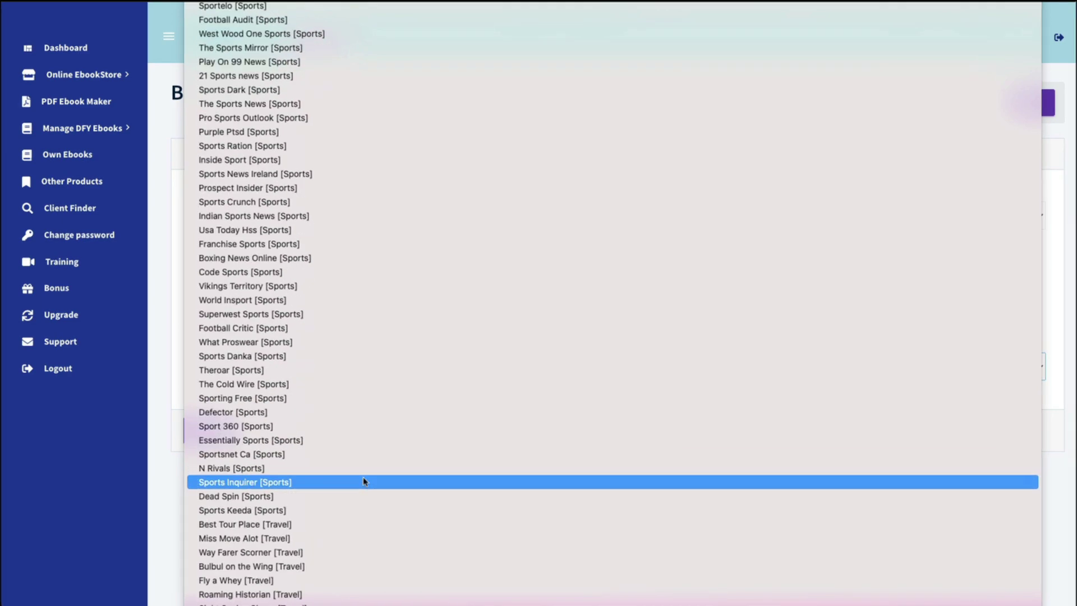
{"action": "scroll", "coordinate": [362, 481], "scroll_direction": "down", "scroll_amount": 10}
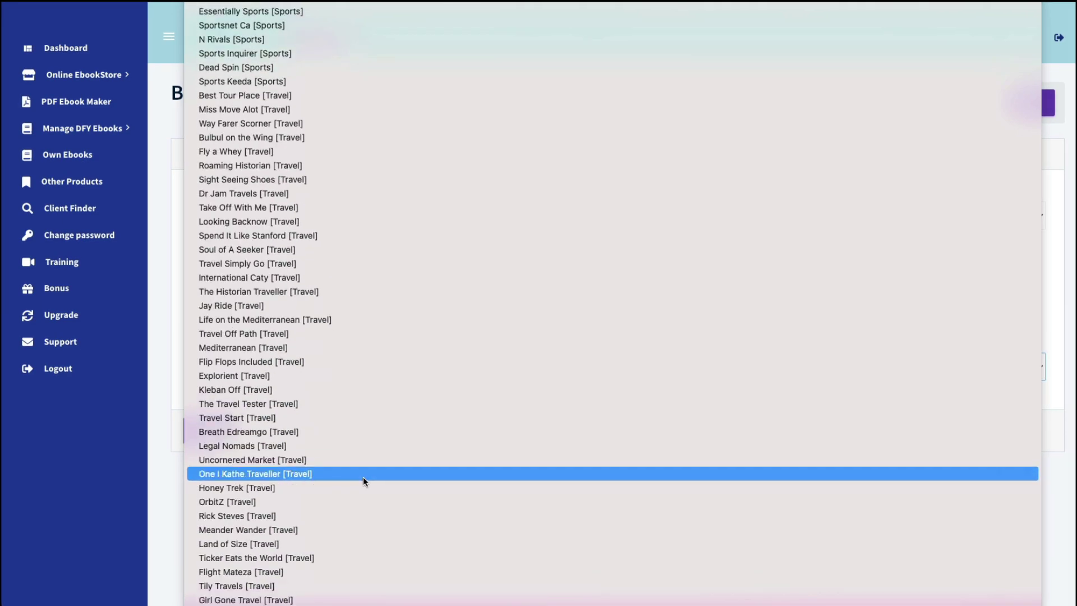
{"action": "scroll", "coordinate": [363, 476], "scroll_direction": "down", "scroll_amount": 8}
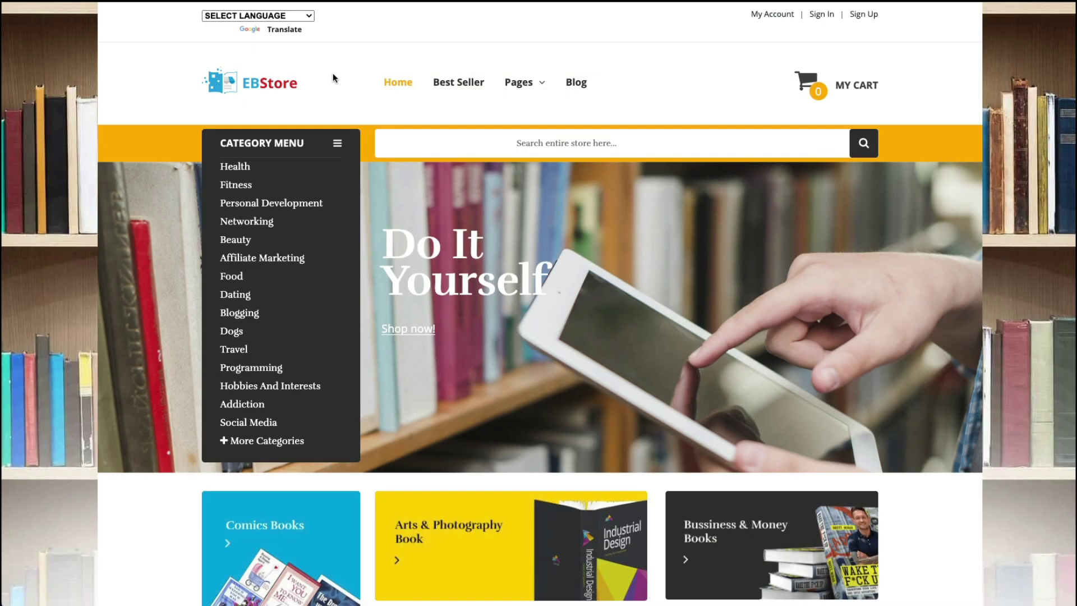
- Open the storefront Blog and scroll through its posts
{"action": "left_click", "coordinate": [578, 90]}
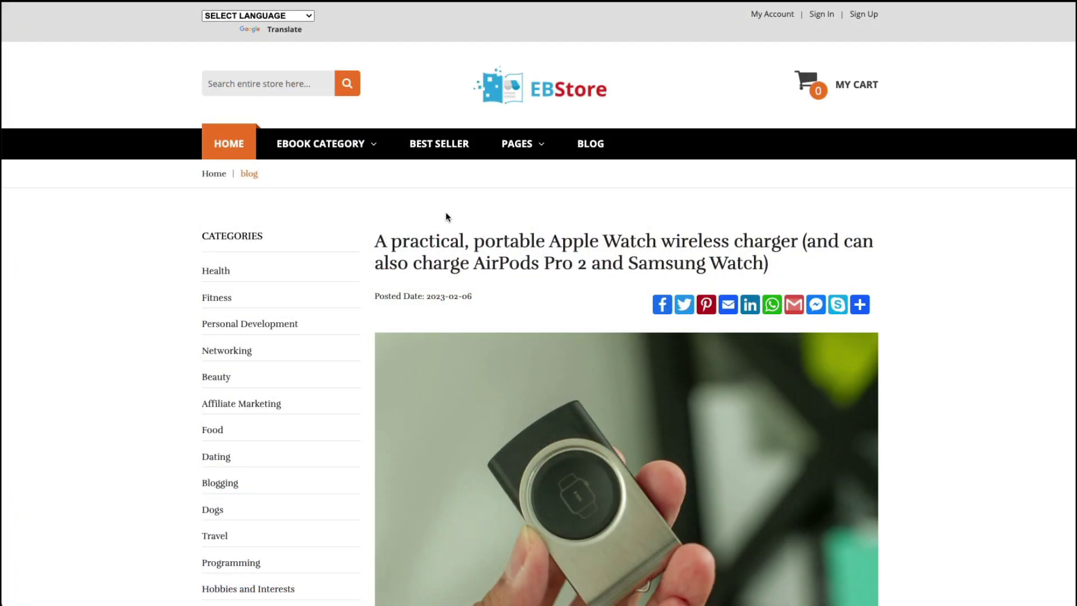
{"action": "scroll", "coordinate": [918, 446], "scroll_direction": "down", "scroll_amount": 7}
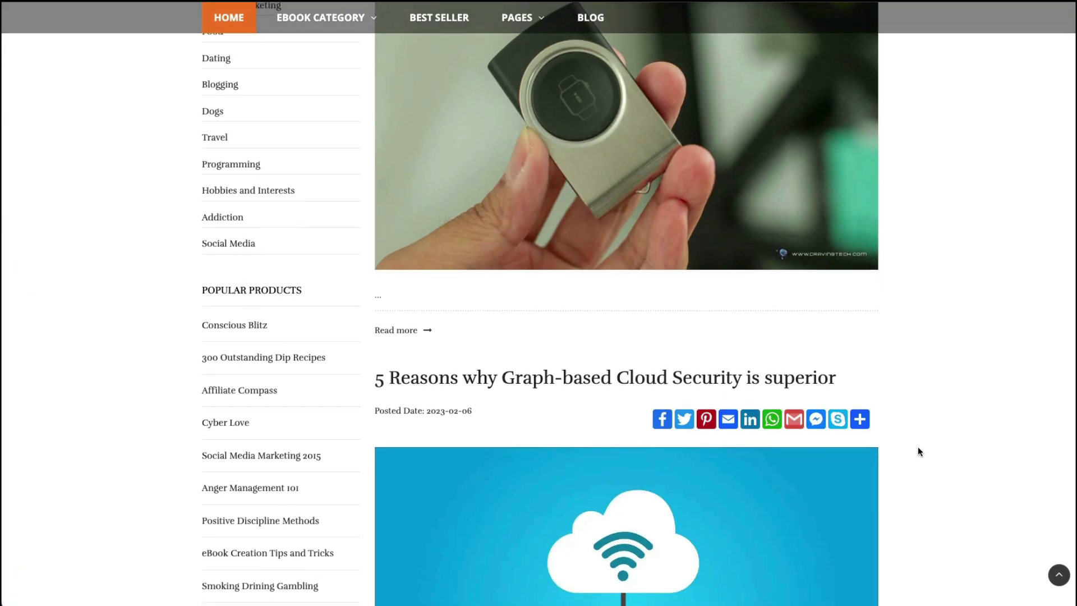
{"action": "scroll", "coordinate": [922, 467], "scroll_direction": "down", "scroll_amount": 10}
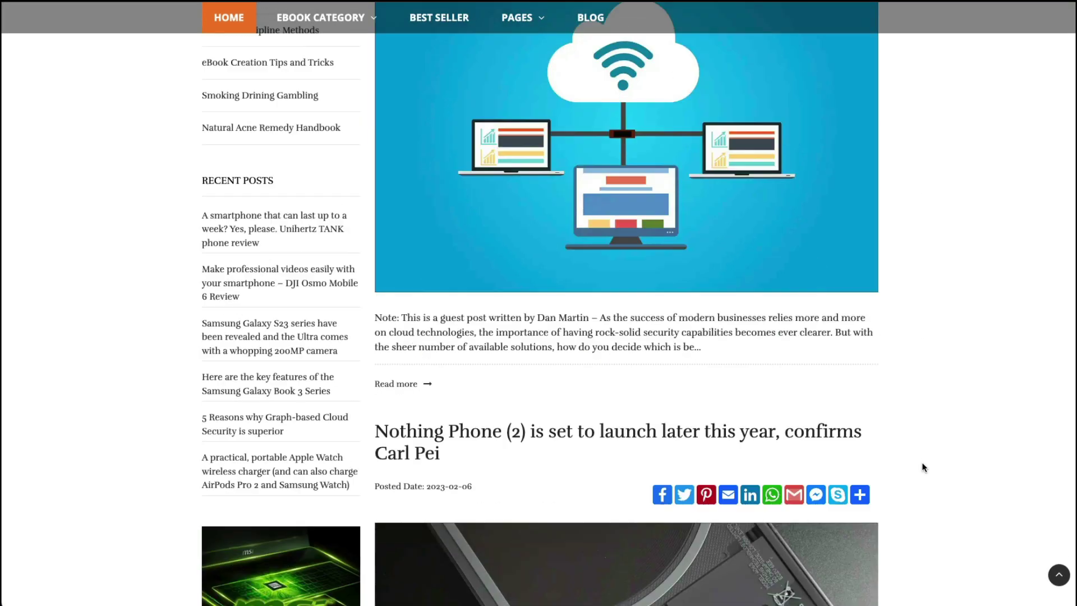
{"action": "scroll", "coordinate": [922, 467], "scroll_direction": "down", "scroll_amount": 10}
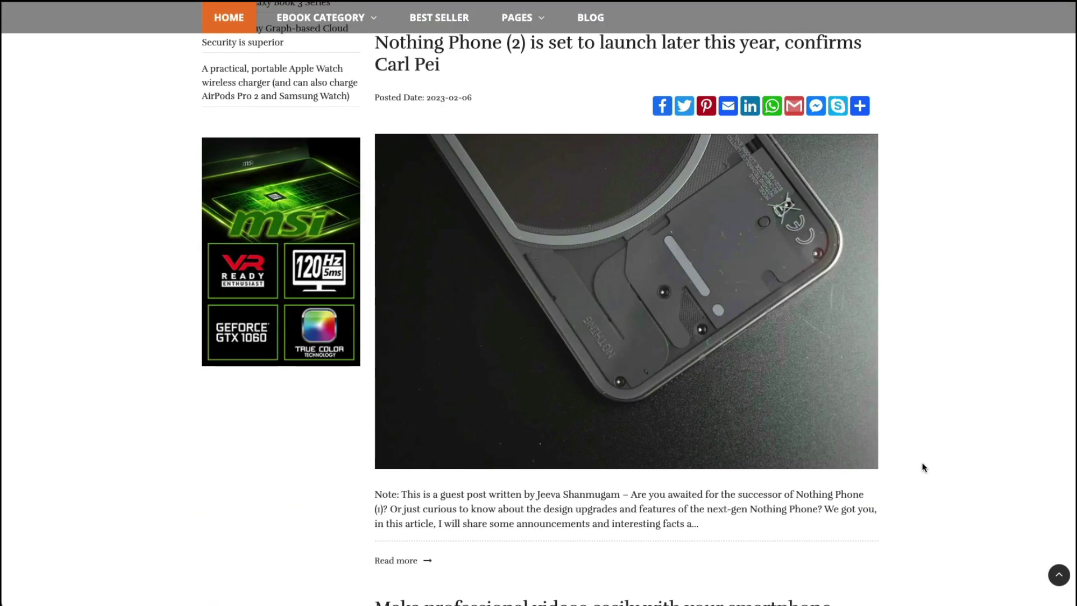
{"action": "scroll", "coordinate": [924, 467], "scroll_direction": "down", "scroll_amount": 8}
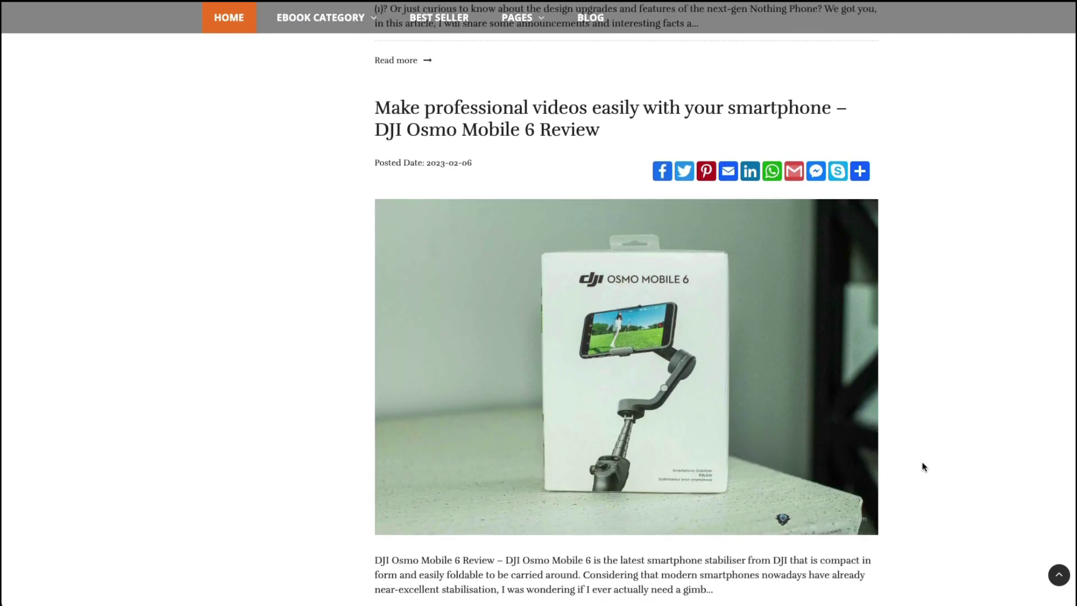
{"action": "scroll", "coordinate": [920, 283], "scroll_direction": "down", "scroll_amount": 5}
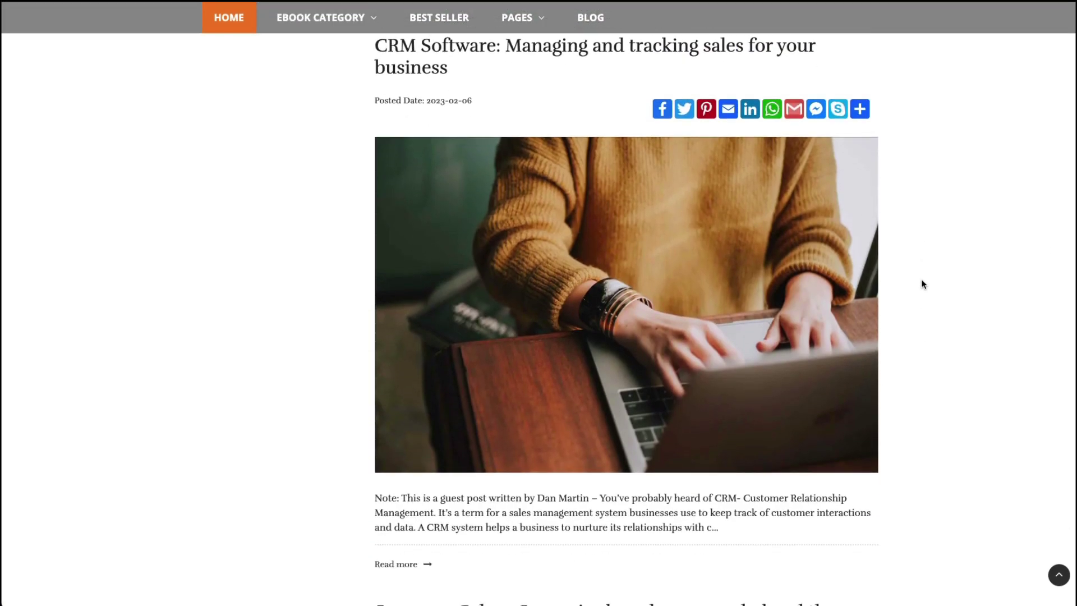
{"action": "scroll", "coordinate": [921, 278], "scroll_direction": "up", "scroll_amount": 20}
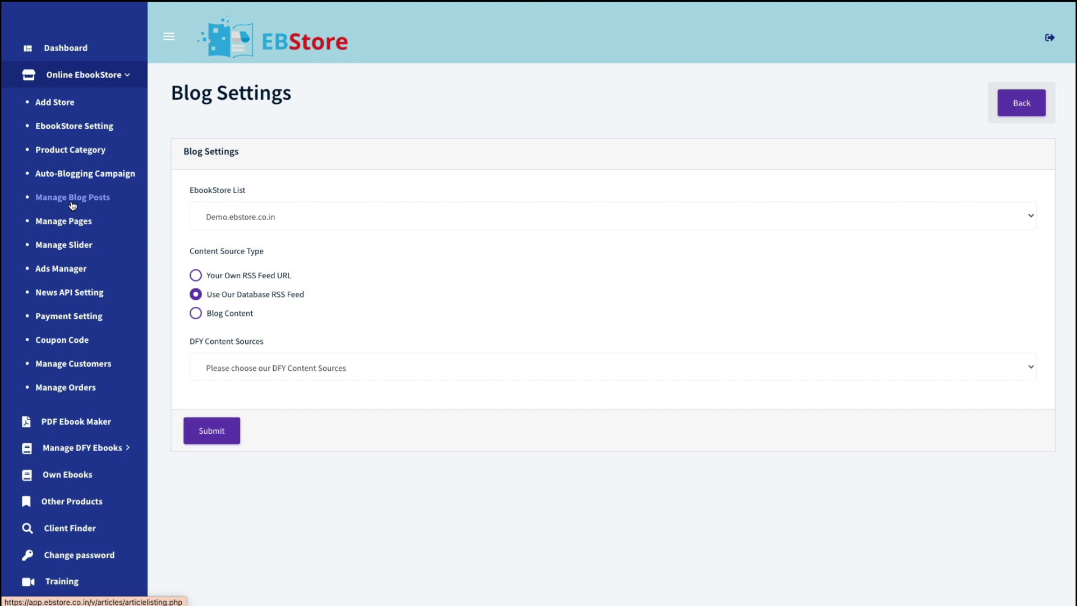
- Open Manage Blog Posts and scroll through the store's post list
{"action": "left_click", "coordinate": [71, 203]}
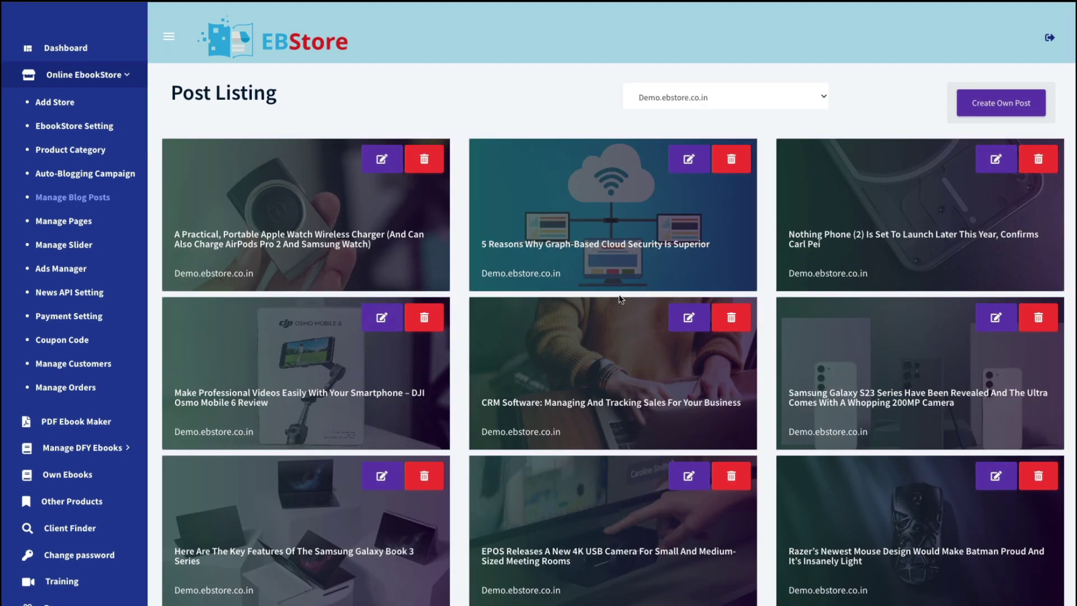
{"action": "scroll", "coordinate": [618, 294], "scroll_direction": "down", "scroll_amount": 4}
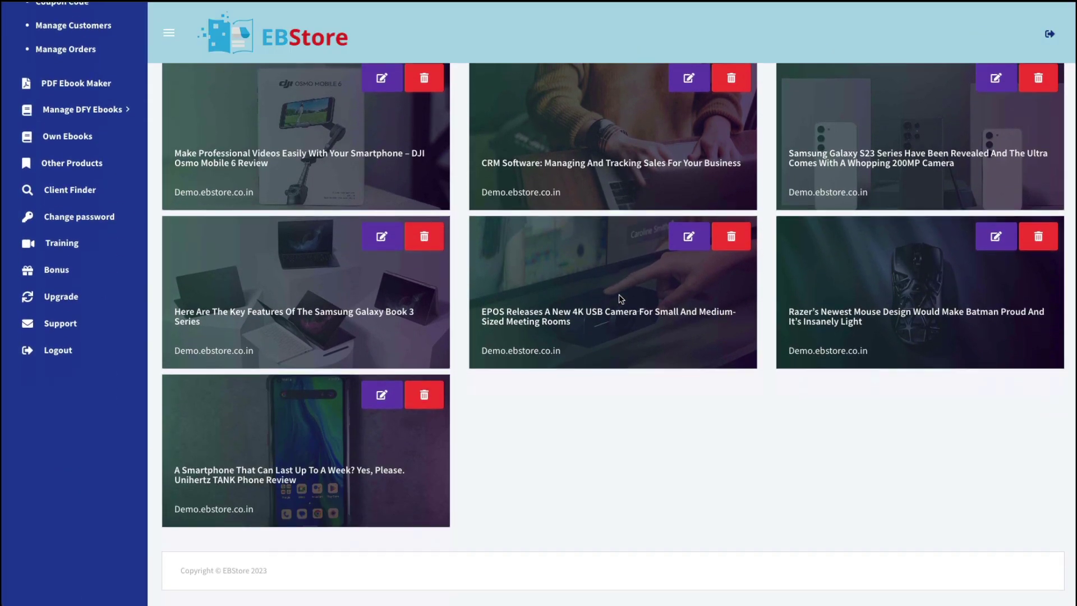
{"action": "scroll", "coordinate": [621, 298], "scroll_direction": "up", "scroll_amount": 4}
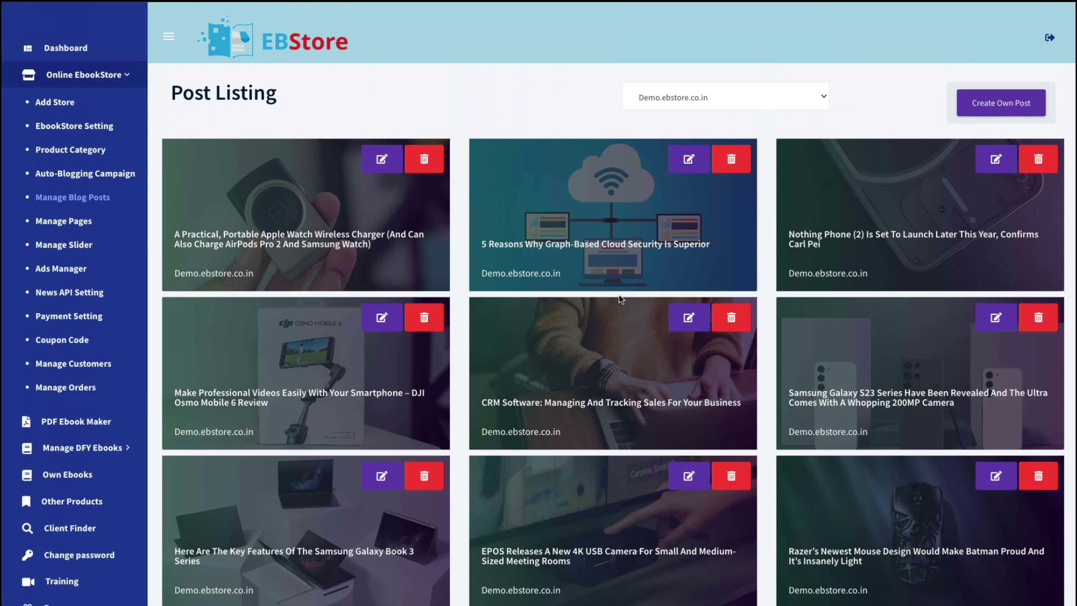
- Edit the Apple Watch wireless charger post and review its title and description
{"action": "left_click", "coordinate": [380, 163]}
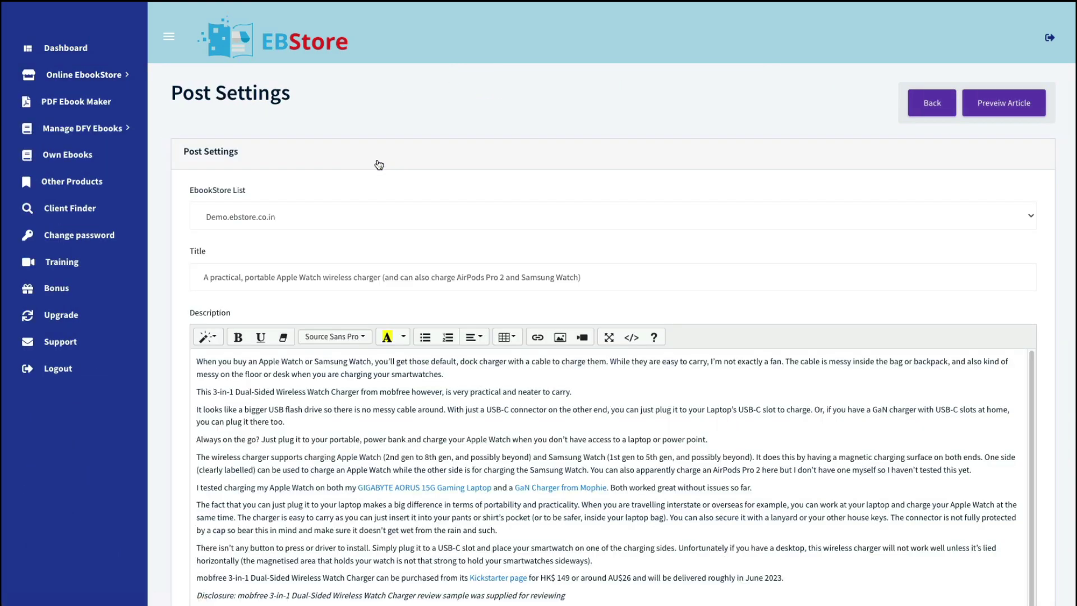
{"action": "scroll", "coordinate": [846, 558], "scroll_direction": "down", "scroll_amount": 3}
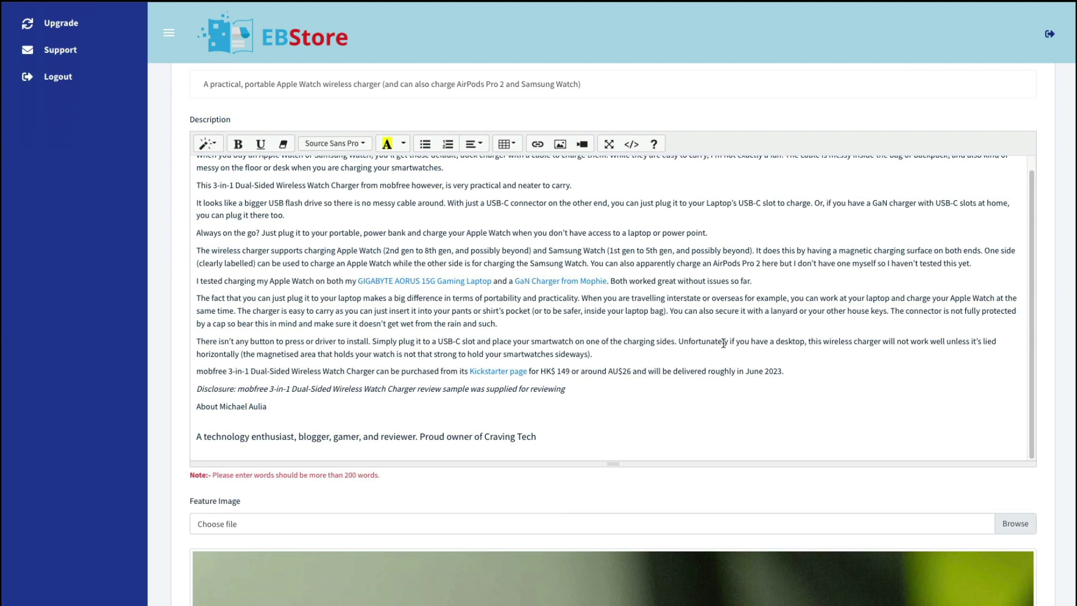
{"action": "scroll", "coordinate": [723, 342], "scroll_direction": "up", "scroll_amount": 2}
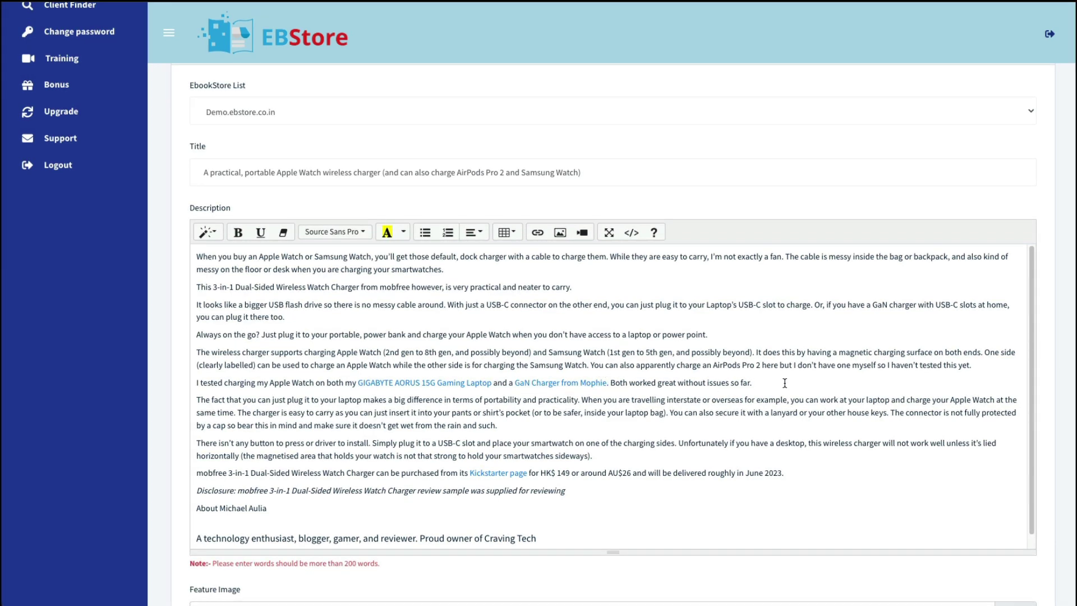
{"action": "scroll", "coordinate": [784, 383], "scroll_direction": "up", "scroll_amount": 1}
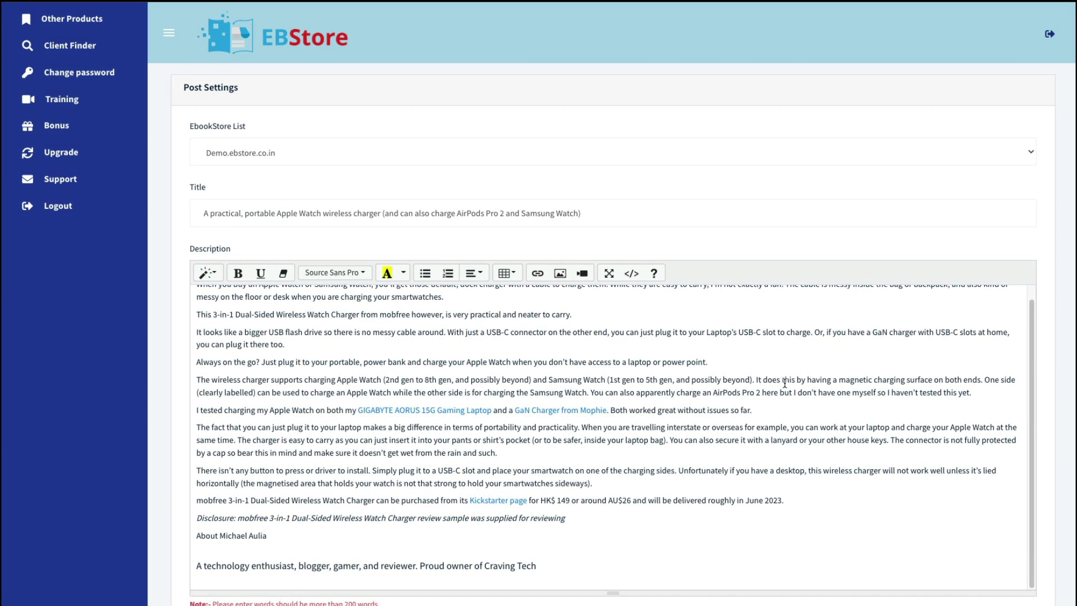
{"action": "scroll", "coordinate": [813, 515], "scroll_direction": "down", "scroll_amount": 2}
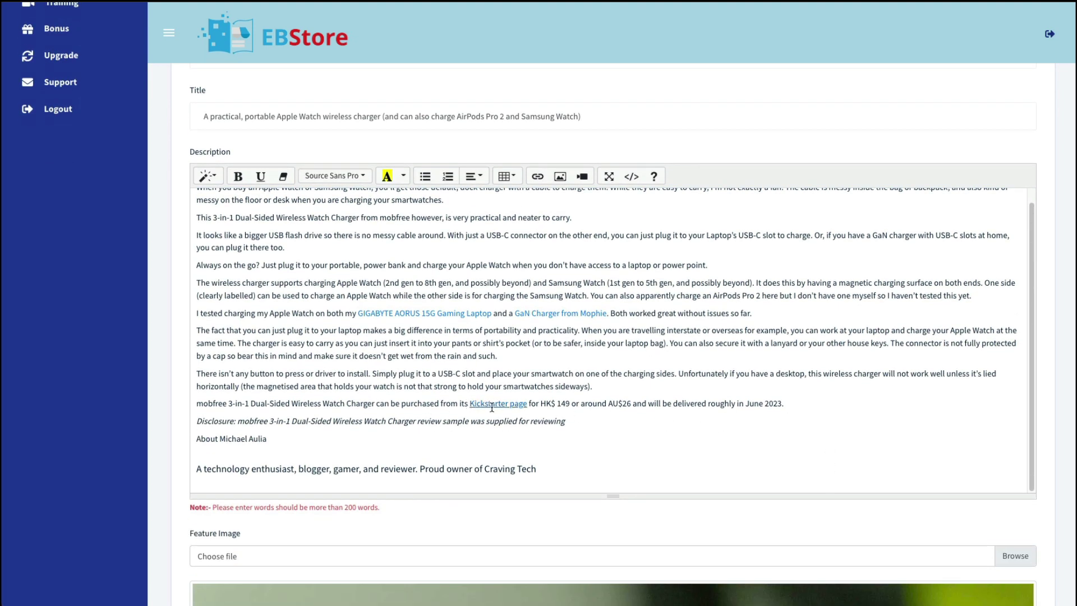
{"action": "scroll", "coordinate": [632, 259], "scroll_direction": "up", "scroll_amount": 1}
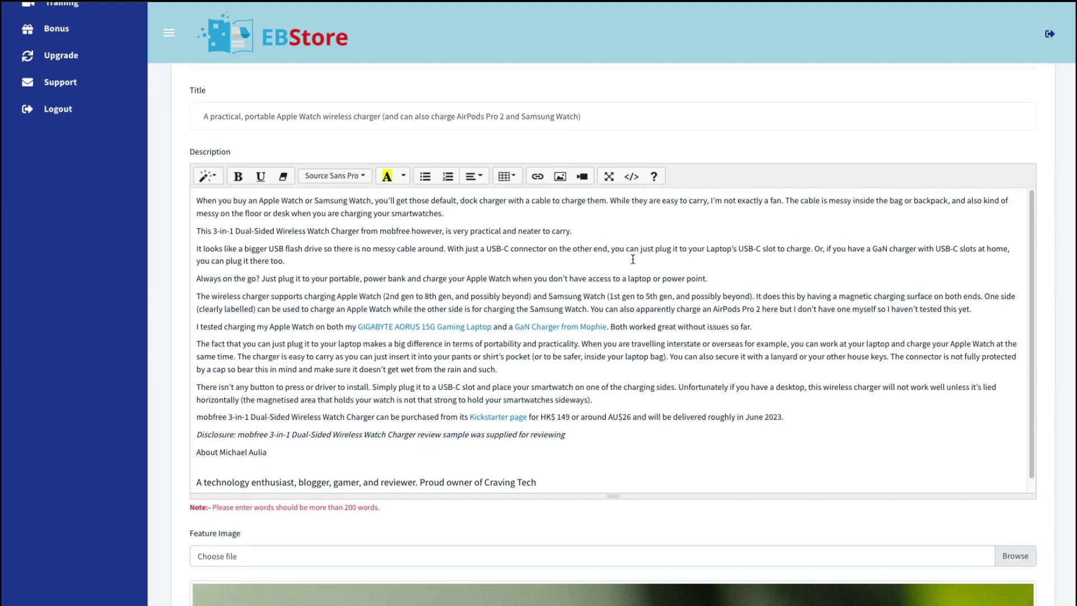
{"action": "scroll", "coordinate": [751, 268], "scroll_direction": "up", "scroll_amount": 3}
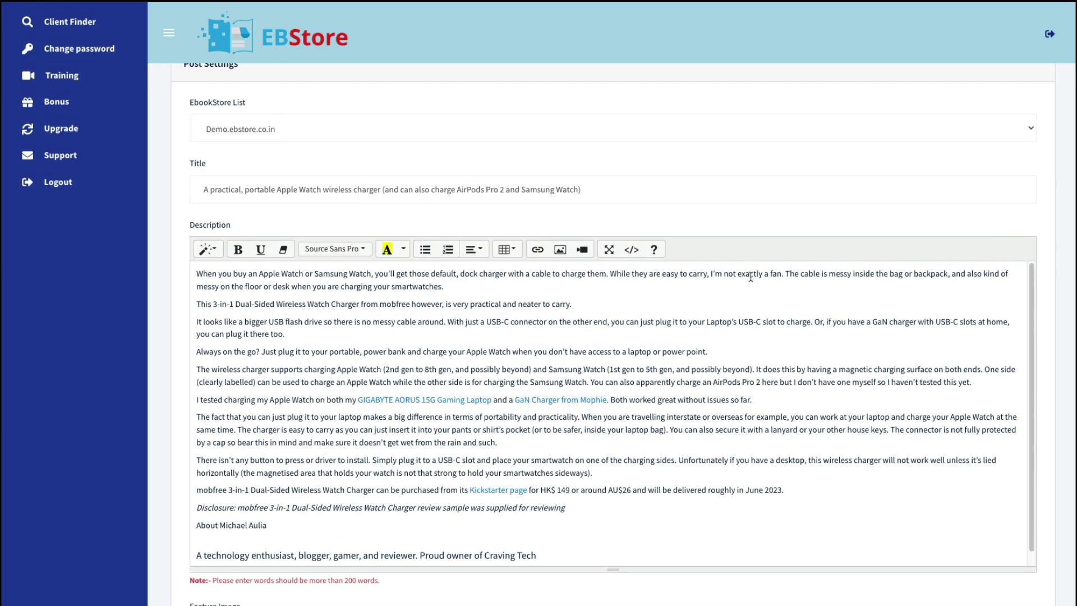
{"action": "scroll", "coordinate": [752, 336], "scroll_direction": "up", "scroll_amount": 2}
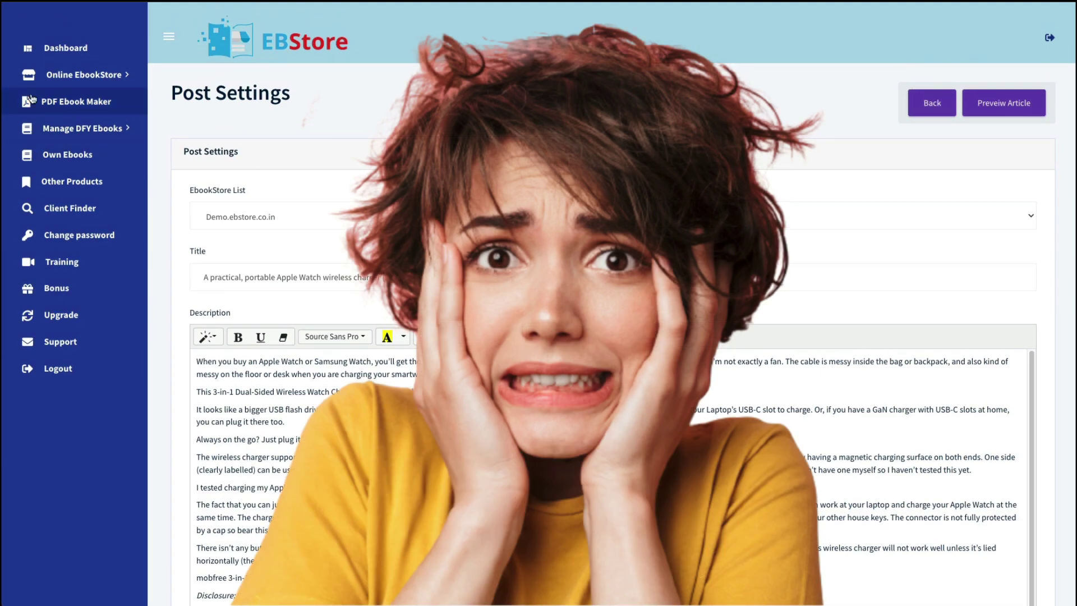
- Open Manage Pages under Online EbookStore and begin a new page
{"action": "left_click", "coordinate": [84, 75]}
{"action": "left_click", "coordinate": [54, 222]}
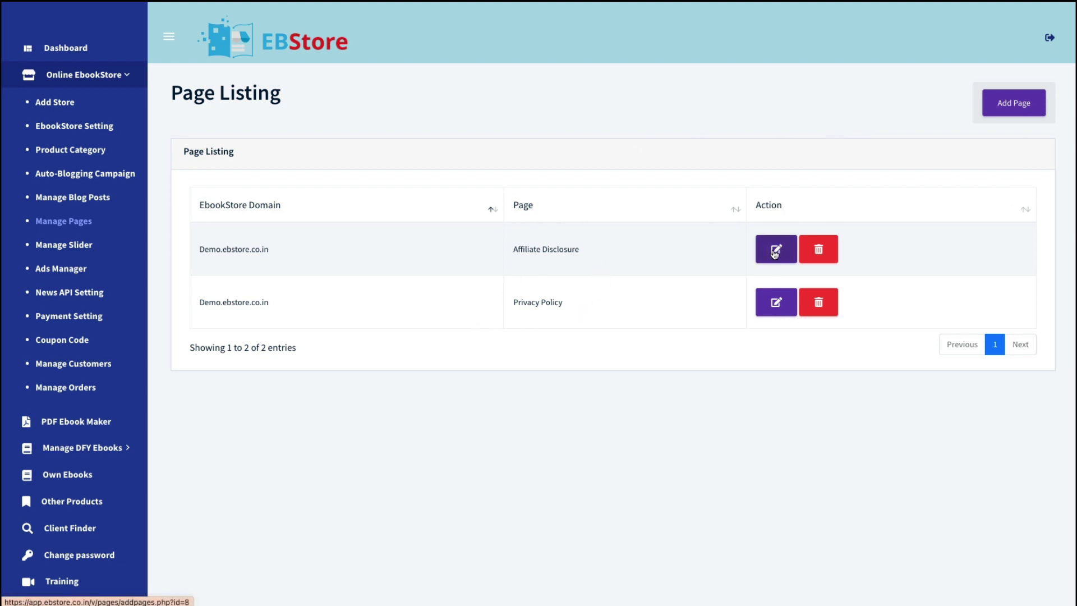
{"action": "left_click", "coordinate": [1012, 110]}
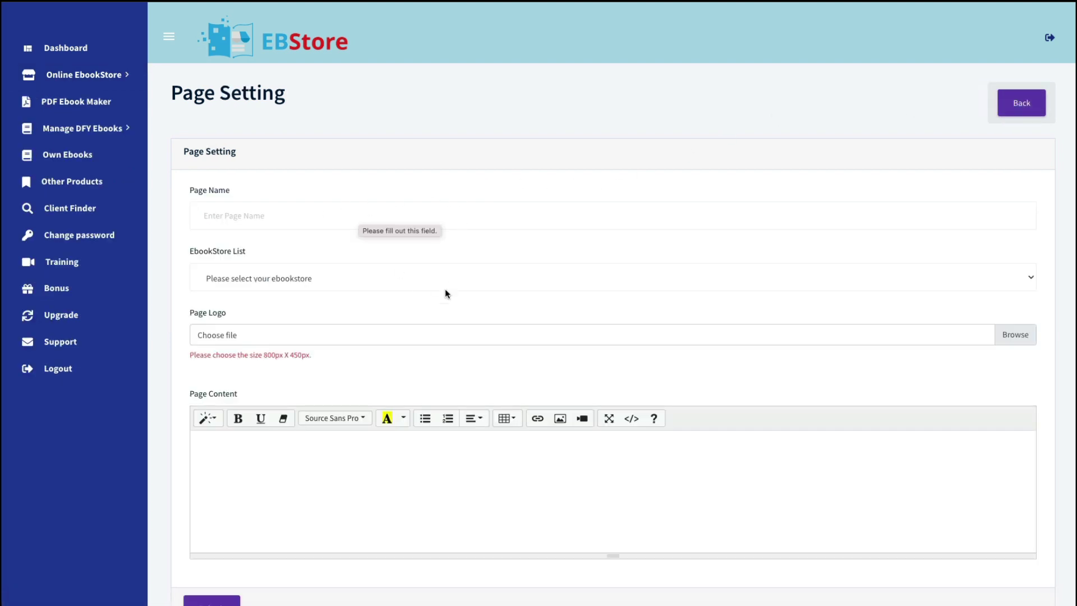
- Select Demo.ebstore.co.in in the EbookStore List dropdown for the page
{"action": "left_click", "coordinate": [298, 281]}
{"action": "left_click", "coordinate": [231, 306]}
{"action": "scroll", "coordinate": [396, 349], "scroll_direction": "down", "scroll_amount": 3}
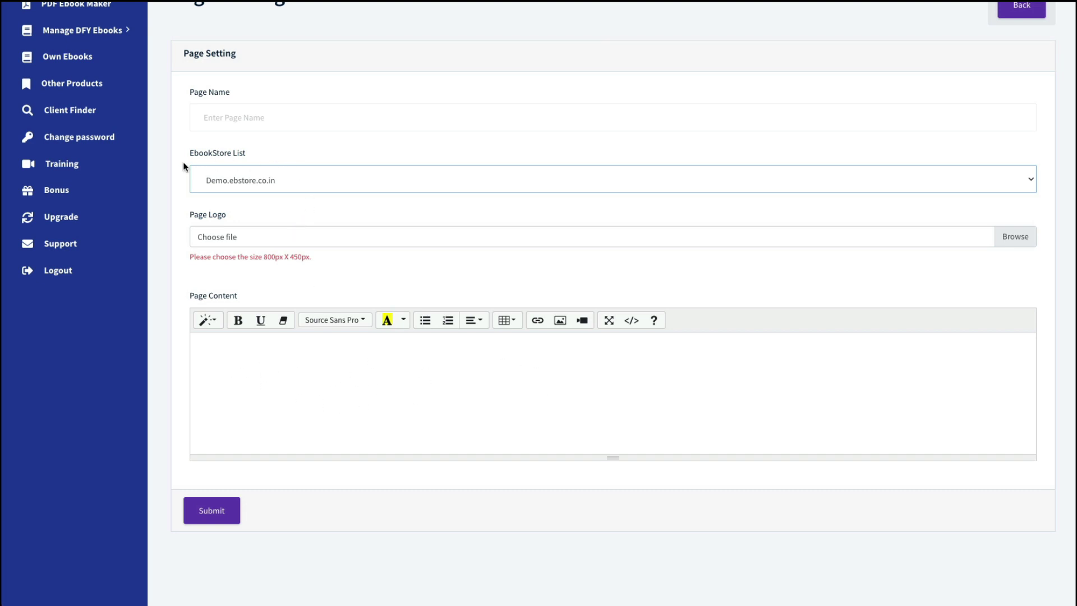
{"action": "scroll", "coordinate": [59, 249], "scroll_direction": "up", "scroll_amount": 10}
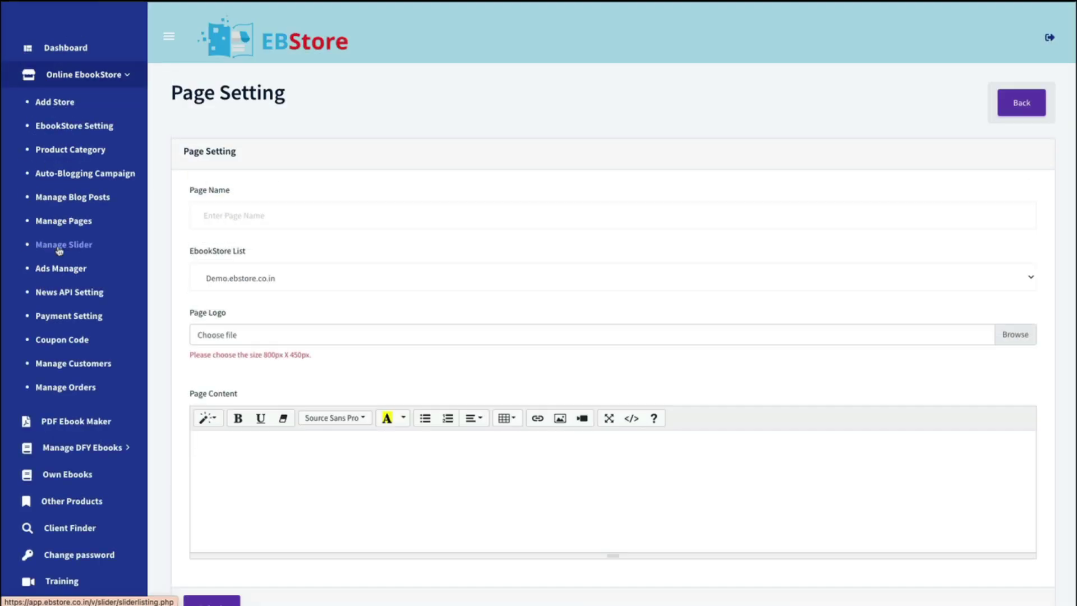
- Open the Ads Manager listing with the Sidebar1 and Home_Page_Banner1 ads, then start a new entry
{"action": "left_click", "coordinate": [59, 246]}
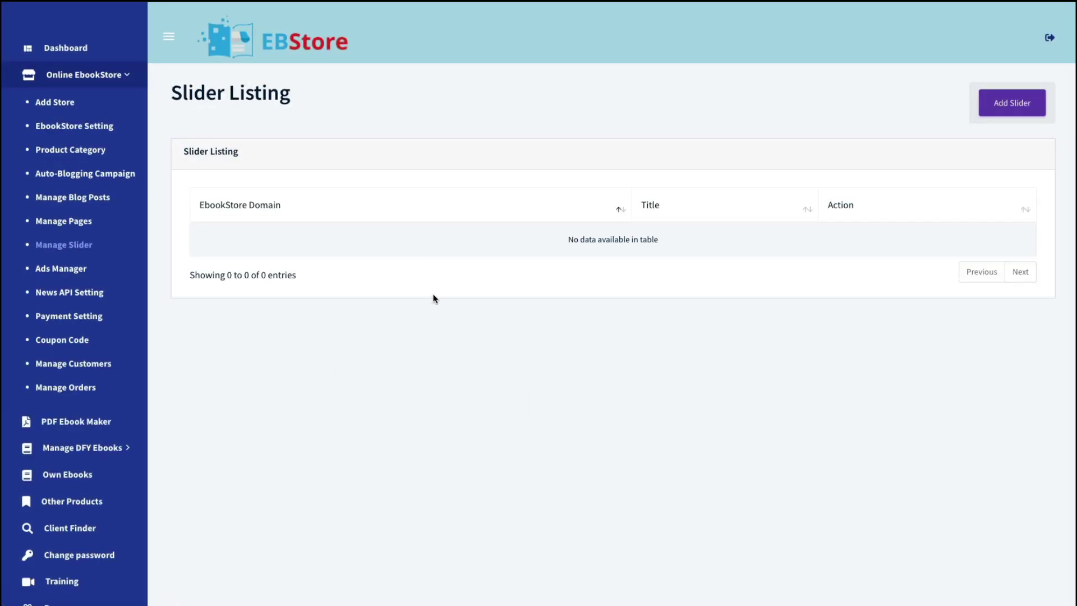
{"action": "left_click", "coordinate": [993, 103]}
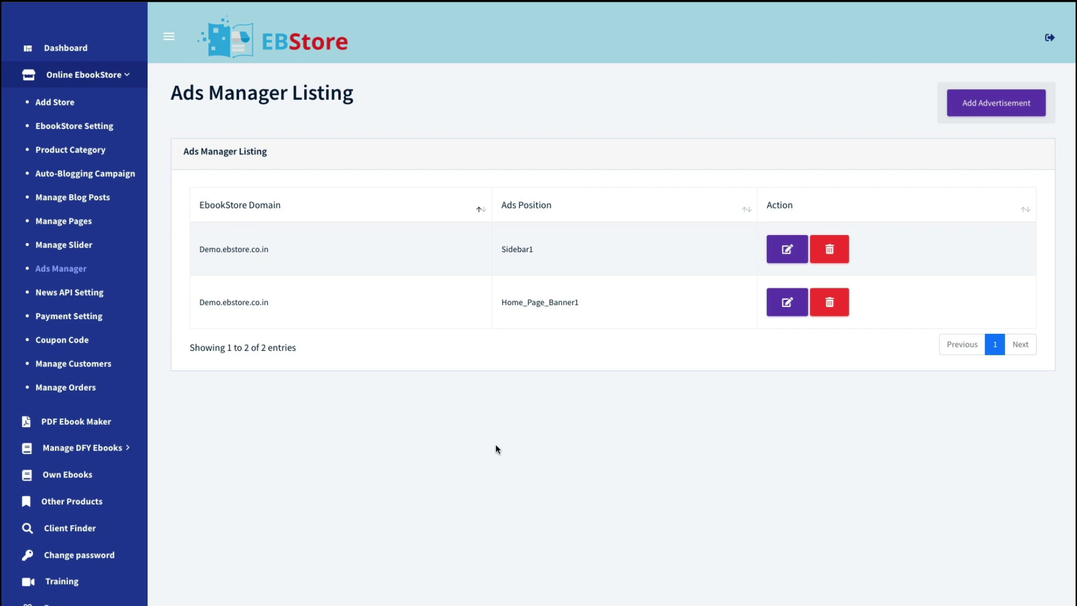
{"action": "left_click", "coordinate": [991, 112]}
{"action": "left_click", "coordinate": [297, 221]}
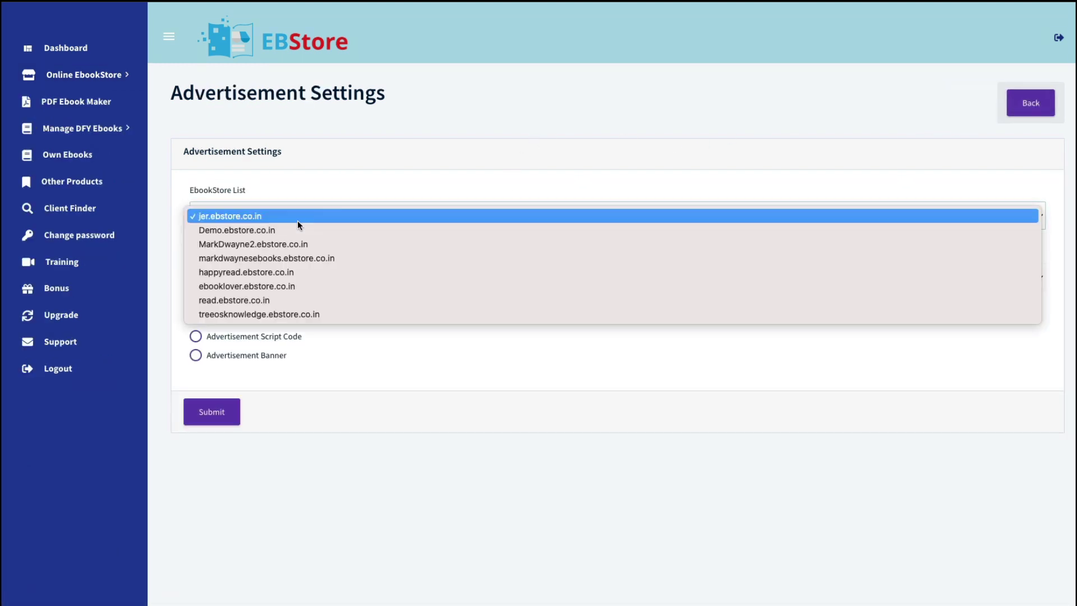
{"action": "left_click", "coordinate": [272, 232]}
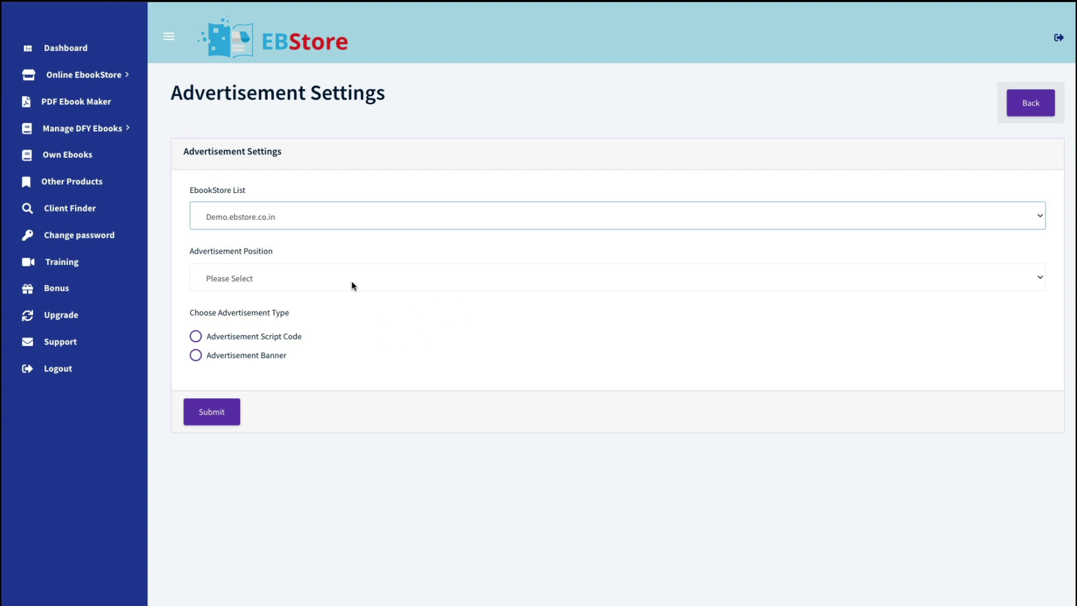
{"action": "left_click", "coordinate": [329, 279]}
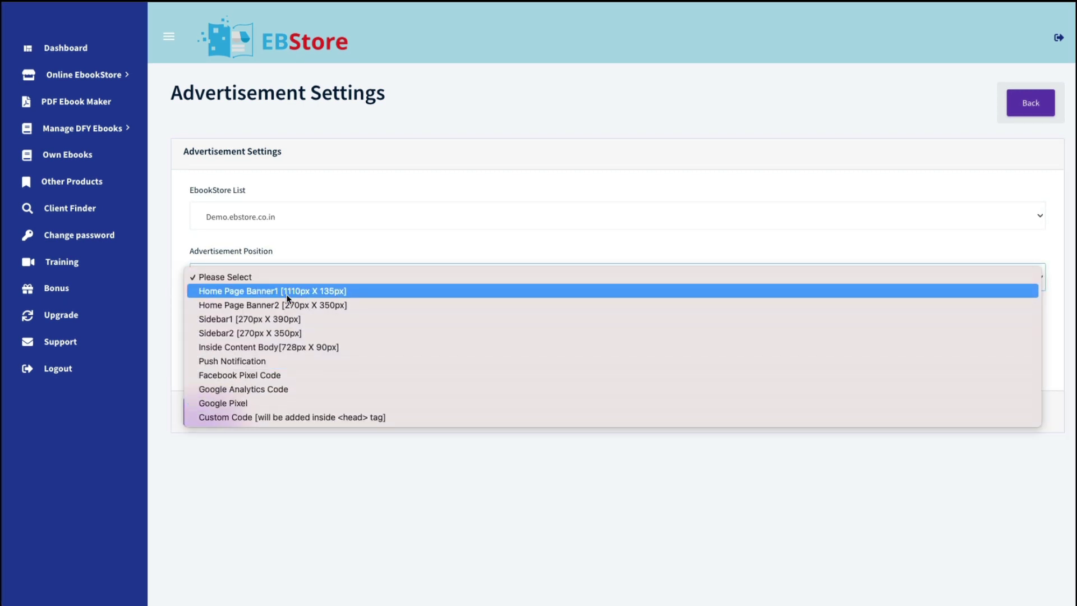
{"action": "left_click", "coordinate": [300, 251]}
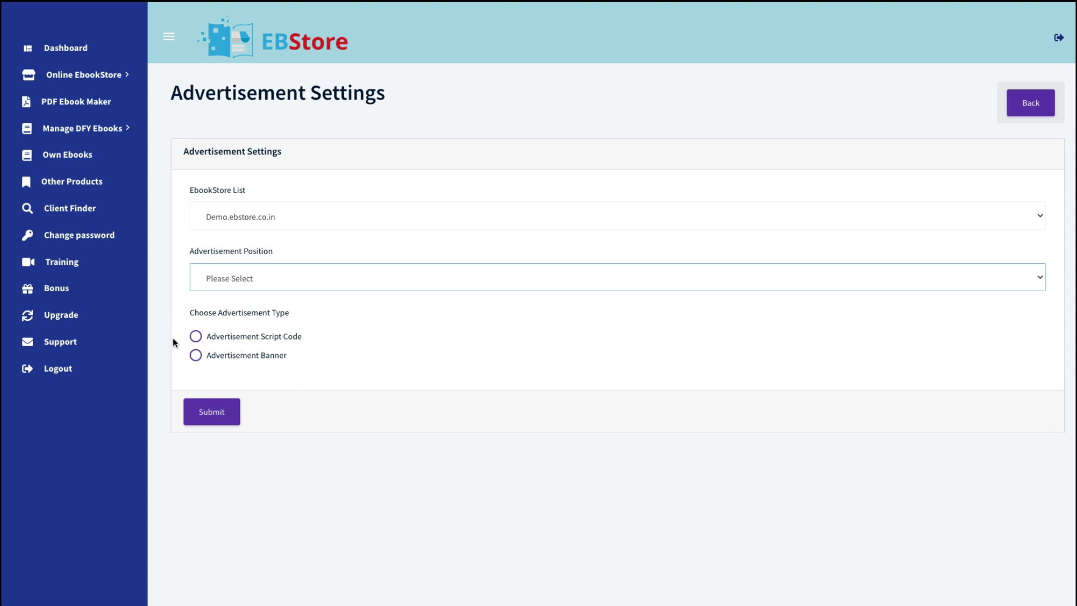
{"action": "left_click", "coordinate": [195, 357]}
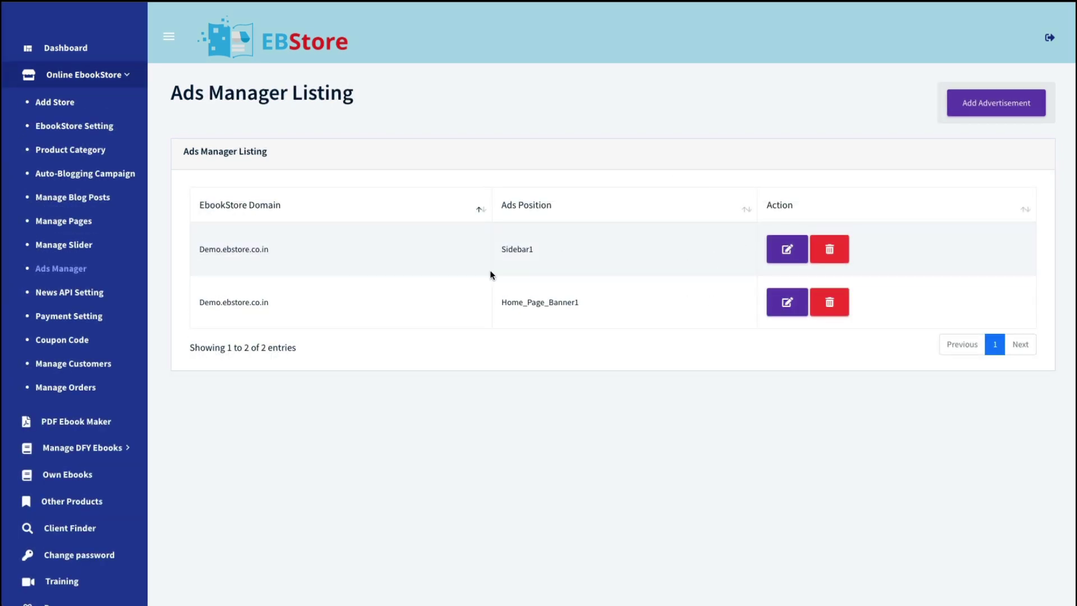
{"action": "left_click", "coordinate": [779, 251]}
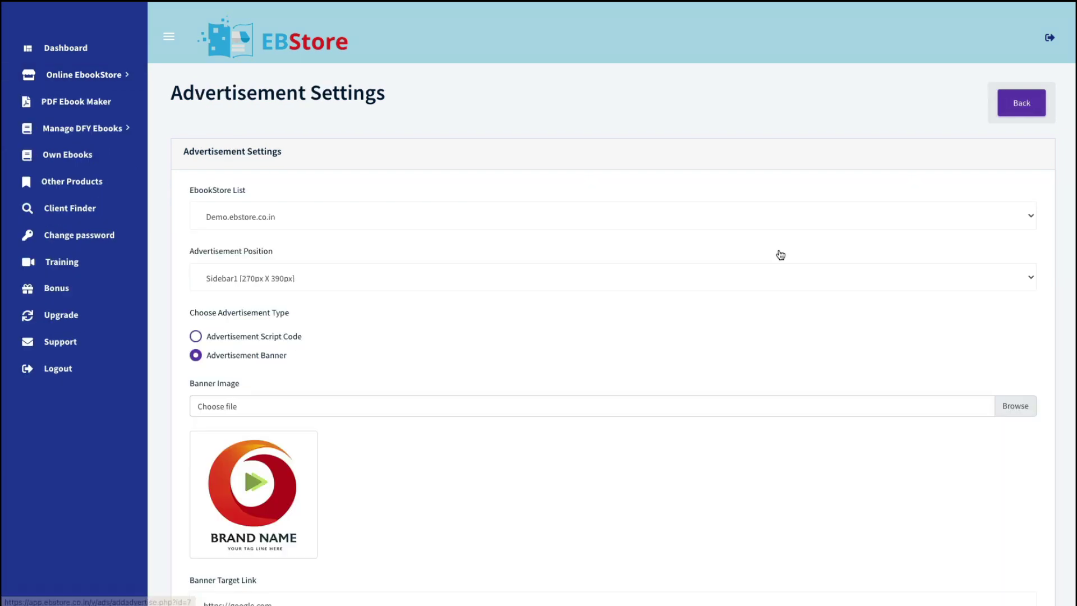
{"action": "scroll", "coordinate": [541, 472], "scroll_direction": "down", "scroll_amount": 2}
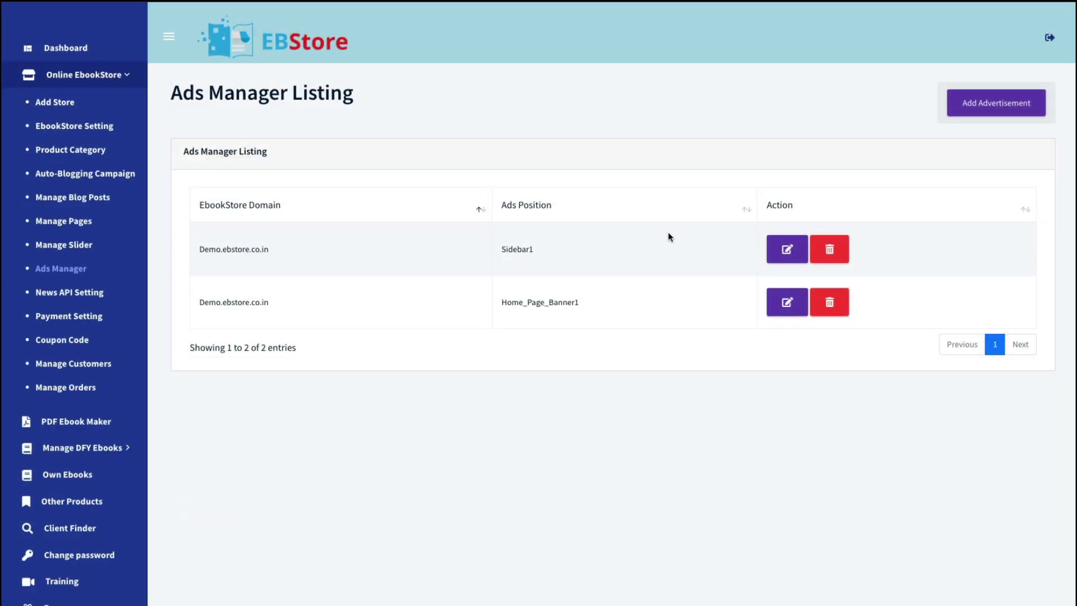
{"action": "left_click", "coordinate": [792, 305]}
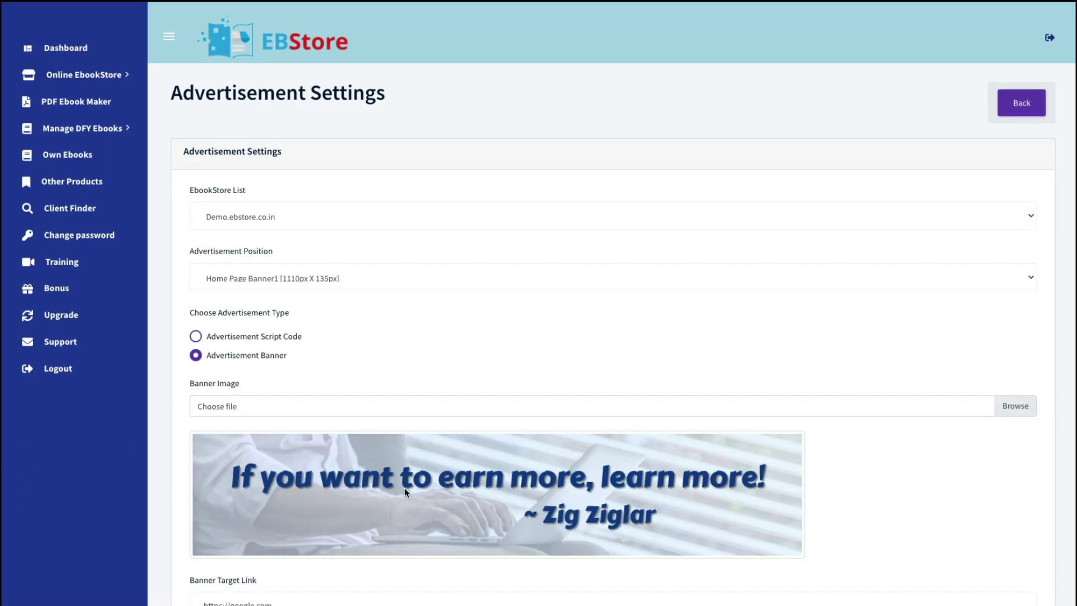
{"action": "scroll", "coordinate": [406, 493], "scroll_direction": "down", "scroll_amount": 3}
{"action": "left_click", "coordinate": [212, 515]}
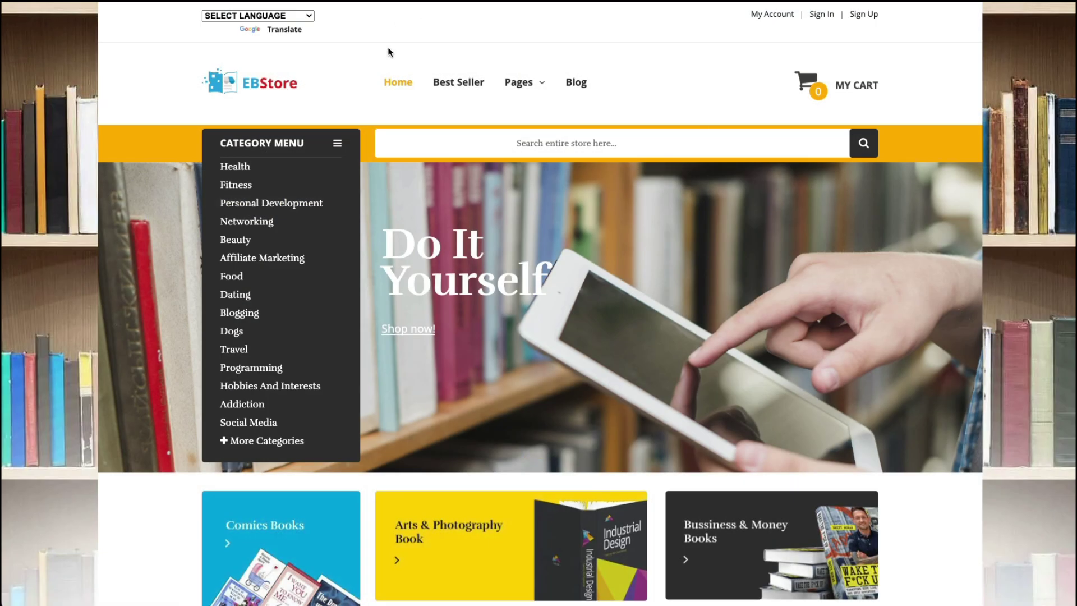
- Scroll the store homepage to check the Zig Ziglar quote banner and ASUS sidebar ad
{"action": "scroll", "coordinate": [546, 439], "scroll_direction": "down", "scroll_amount": 8}
{"action": "scroll", "coordinate": [549, 444], "scroll_direction": "down", "scroll_amount": 10}
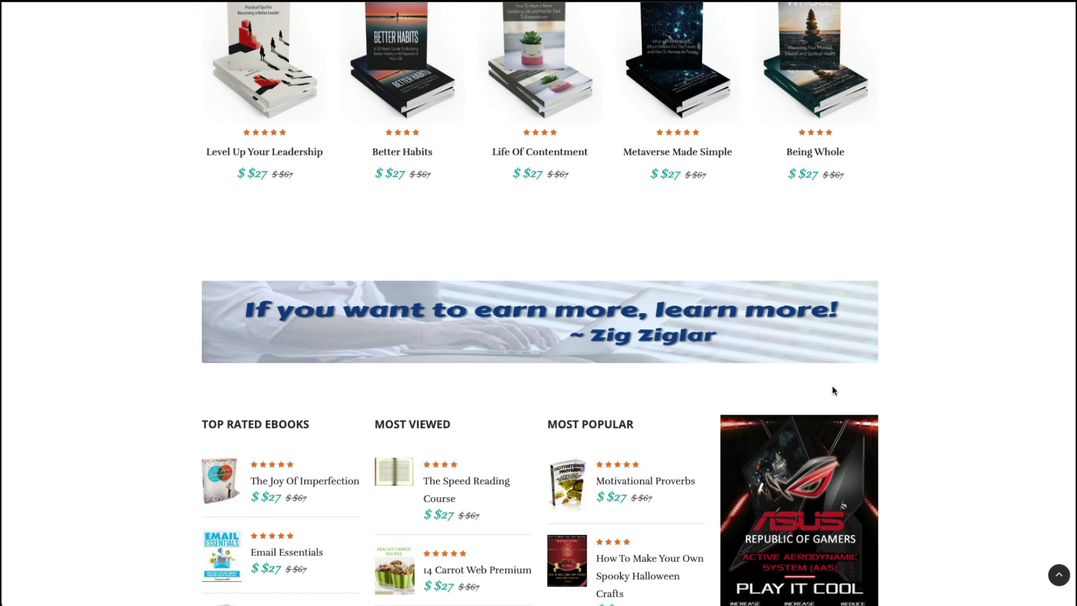
{"action": "scroll", "coordinate": [908, 460], "scroll_direction": "down", "scroll_amount": 3}
{"action": "scroll", "coordinate": [952, 537], "scroll_direction": "down", "scroll_amount": 13}
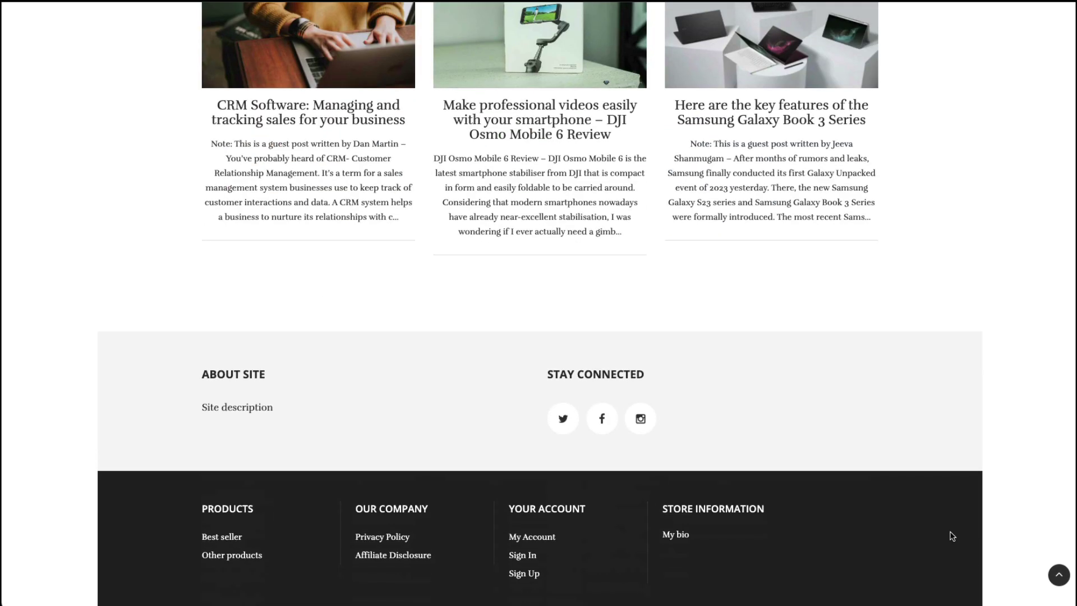
{"action": "scroll", "coordinate": [951, 537], "scroll_direction": "up", "scroll_amount": 12}
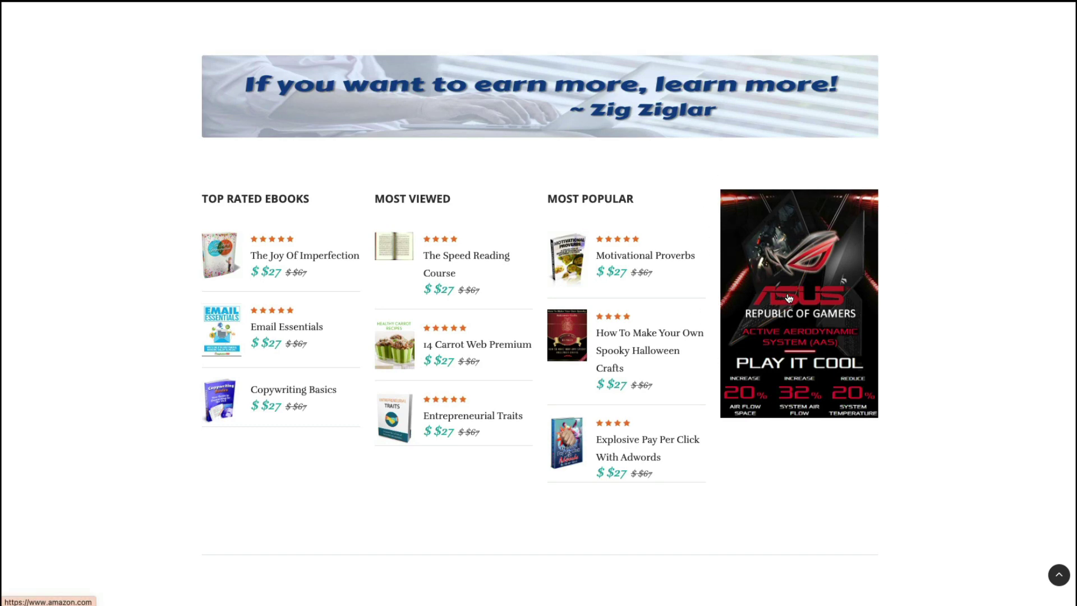
{"action": "scroll", "coordinate": [788, 297], "scroll_direction": "up", "scroll_amount": 15}
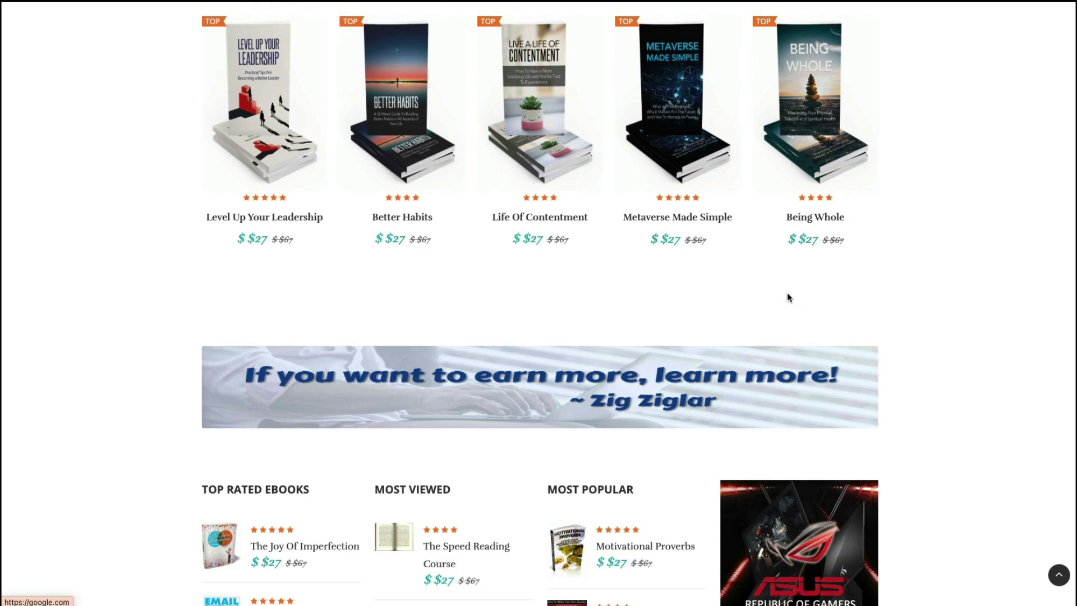
{"action": "scroll", "coordinate": [788, 297], "scroll_direction": "up", "scroll_amount": 10}
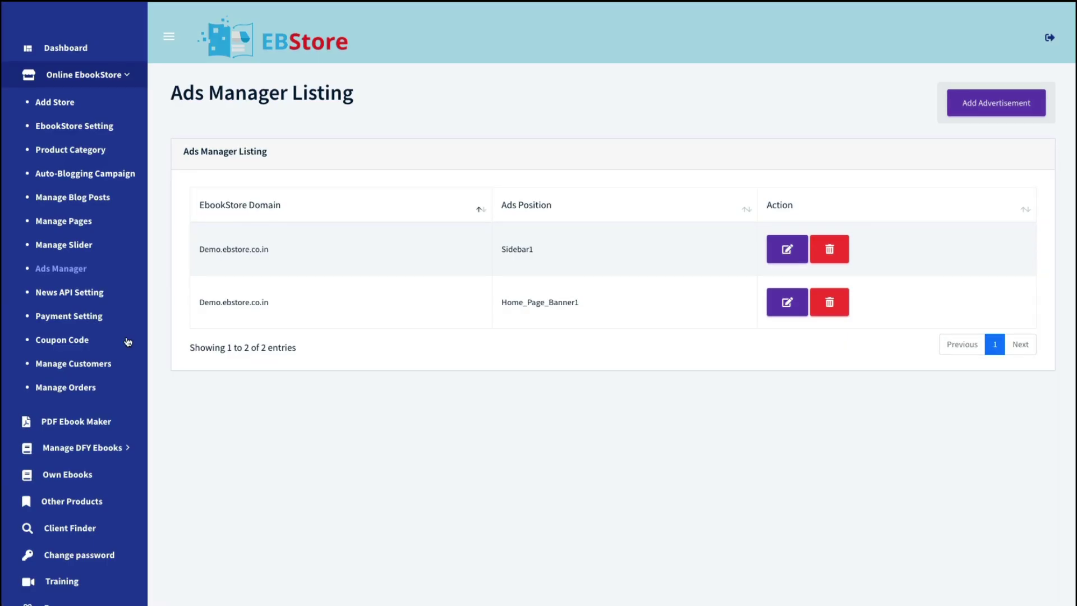
- View the News API settings, then review the PayPal, Stripe, bank transfer and PayFast payment fields
{"action": "left_click", "coordinate": [70, 294]}
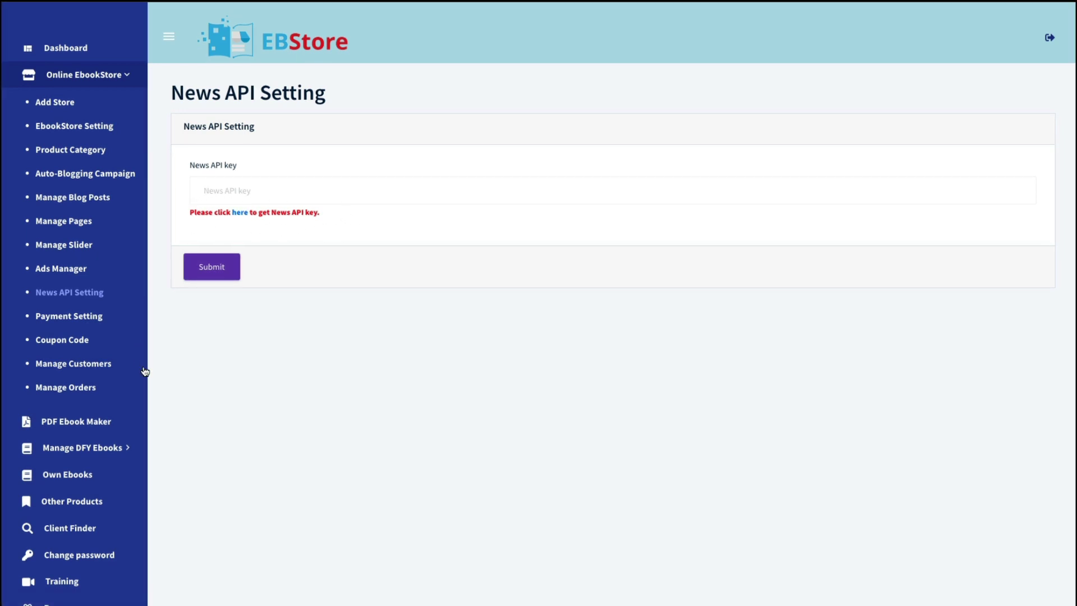
{"action": "left_click", "coordinate": [60, 322]}
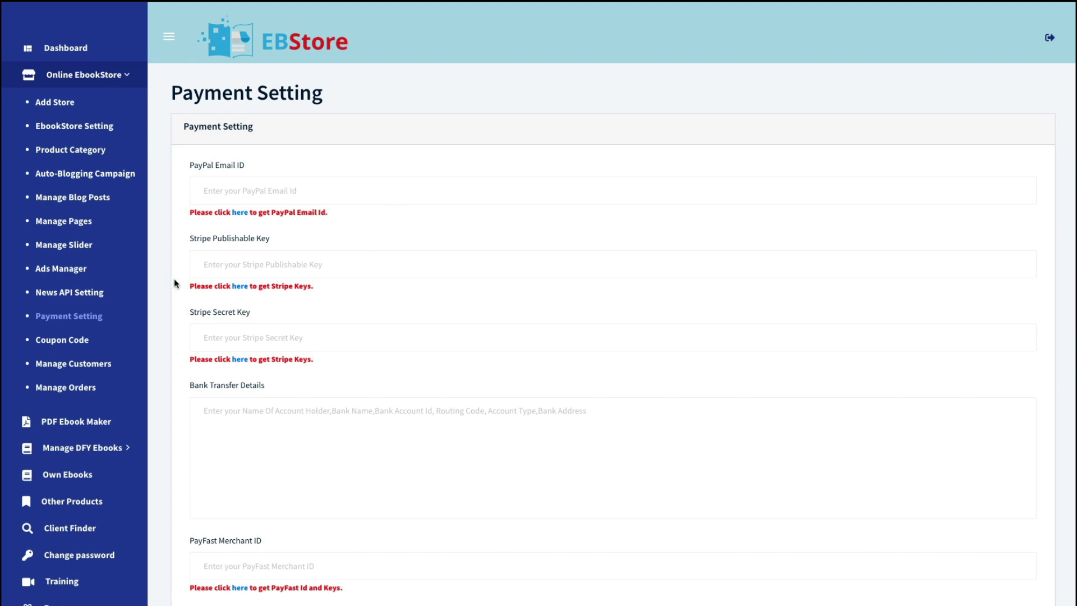
{"action": "scroll", "coordinate": [179, 414], "scroll_direction": "down", "scroll_amount": 3}
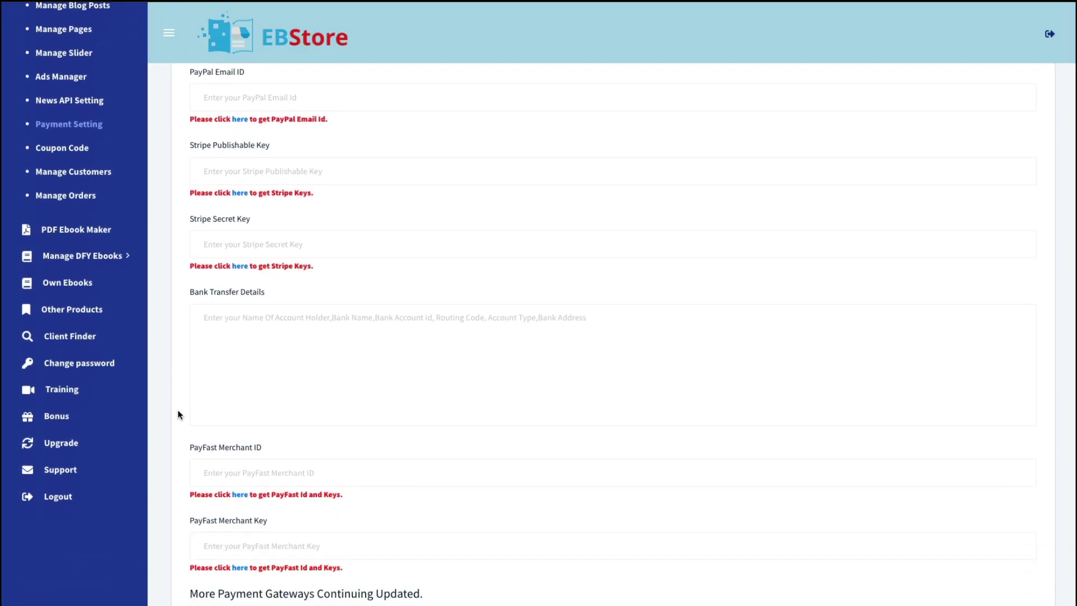
{"action": "scroll", "coordinate": [180, 414], "scroll_direction": "down", "scroll_amount": 2}
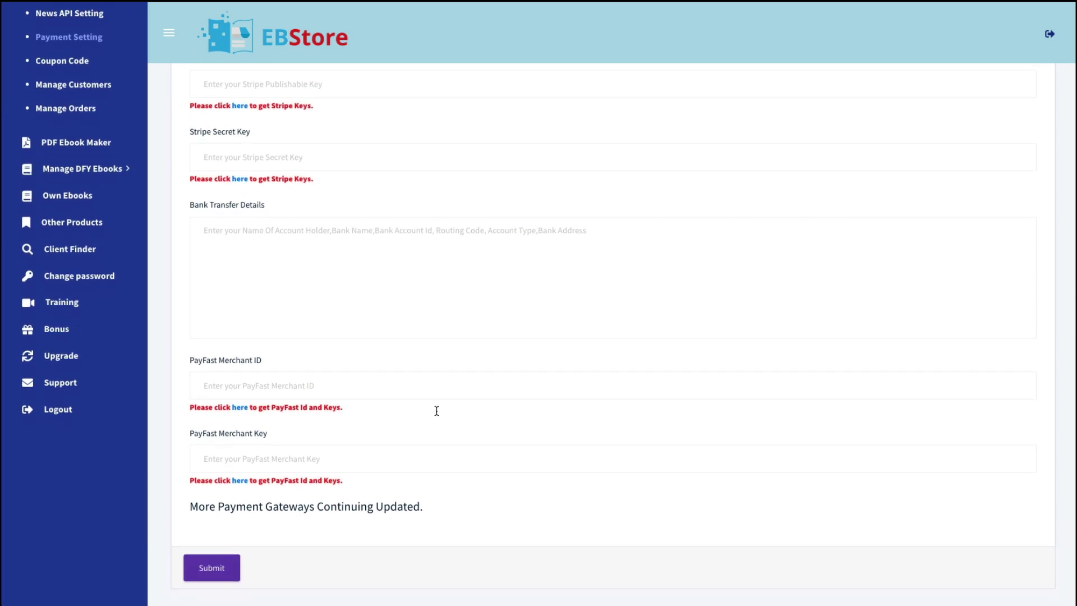
{"action": "scroll", "coordinate": [436, 410], "scroll_direction": "down", "scroll_amount": 1}
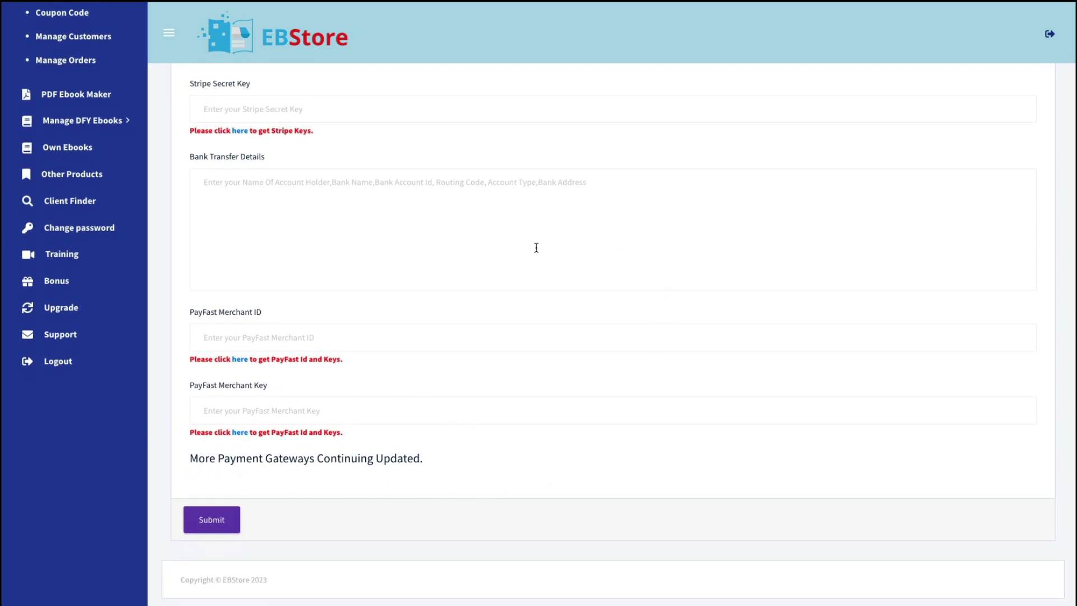
{"action": "scroll", "coordinate": [60, 347], "scroll_direction": "up", "scroll_amount": 7}
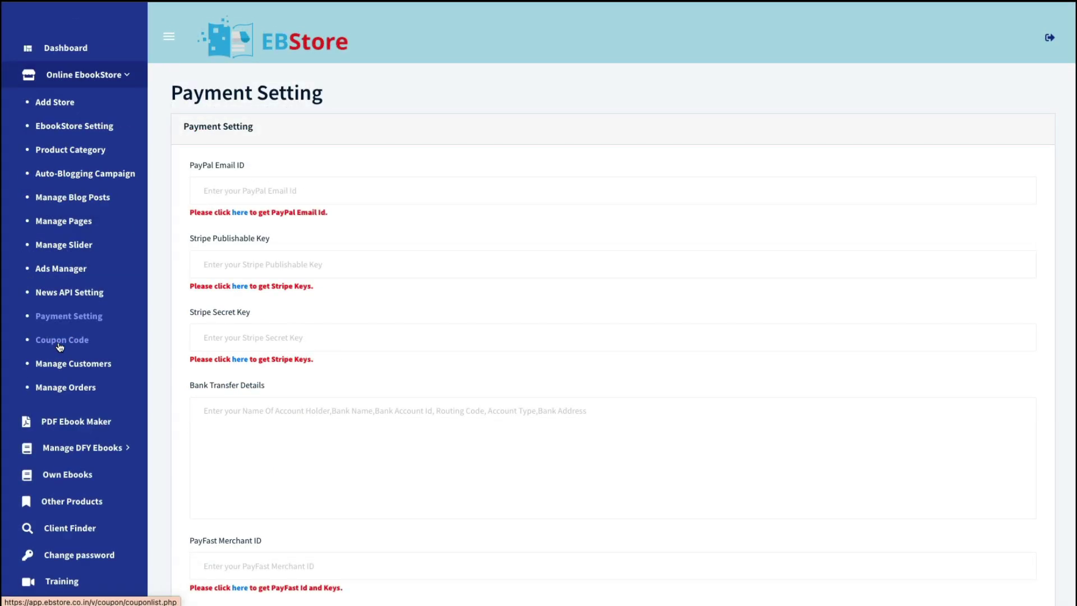
- Resave the 25OFF percentage coupon for Demo.ebstore.co.in and scroll the storefront to check it
{"action": "left_click", "coordinate": [60, 343]}
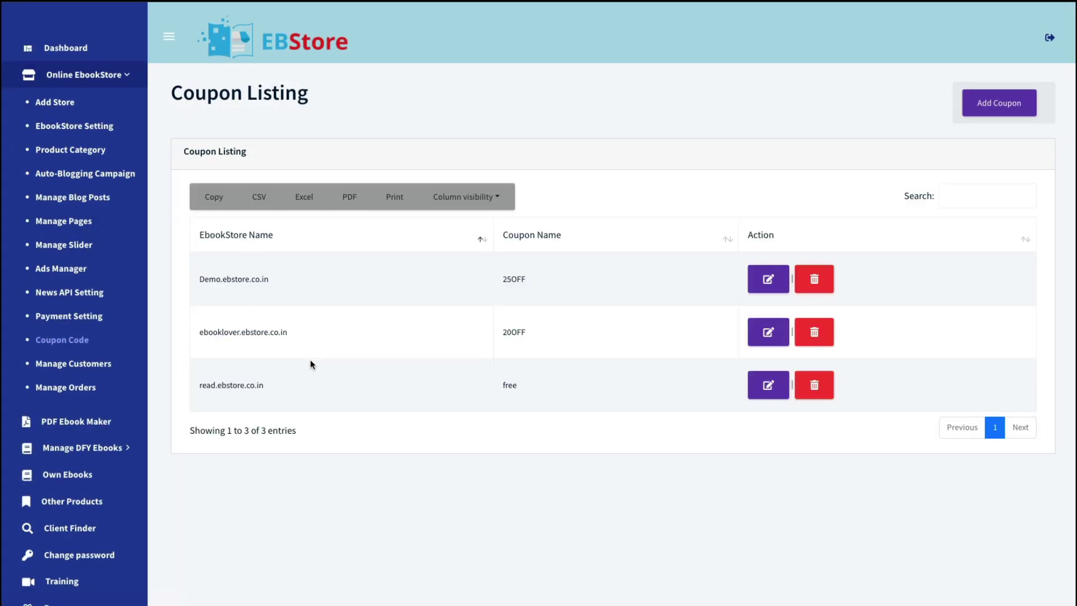
{"action": "left_click", "coordinate": [767, 279]}
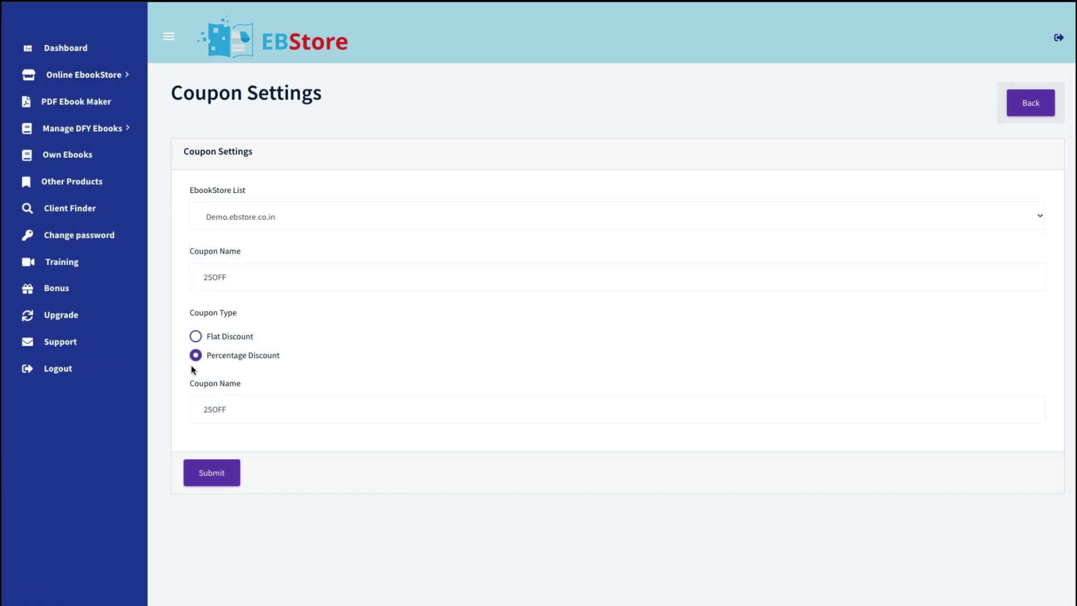
{"action": "left_click", "coordinate": [204, 475]}
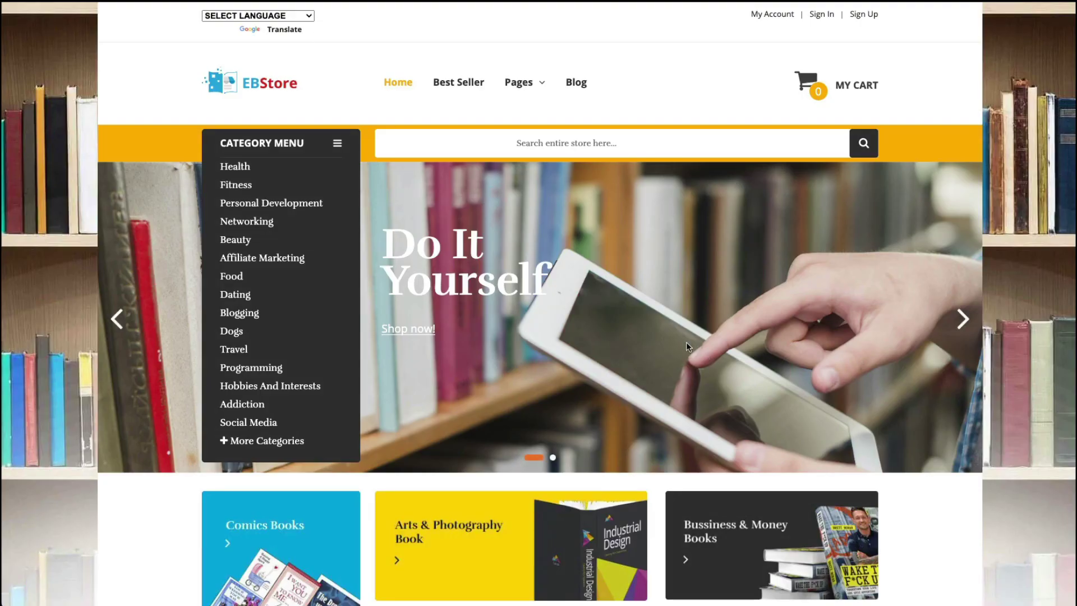
{"action": "scroll", "coordinate": [572, 428], "scroll_direction": "down", "scroll_amount": 10}
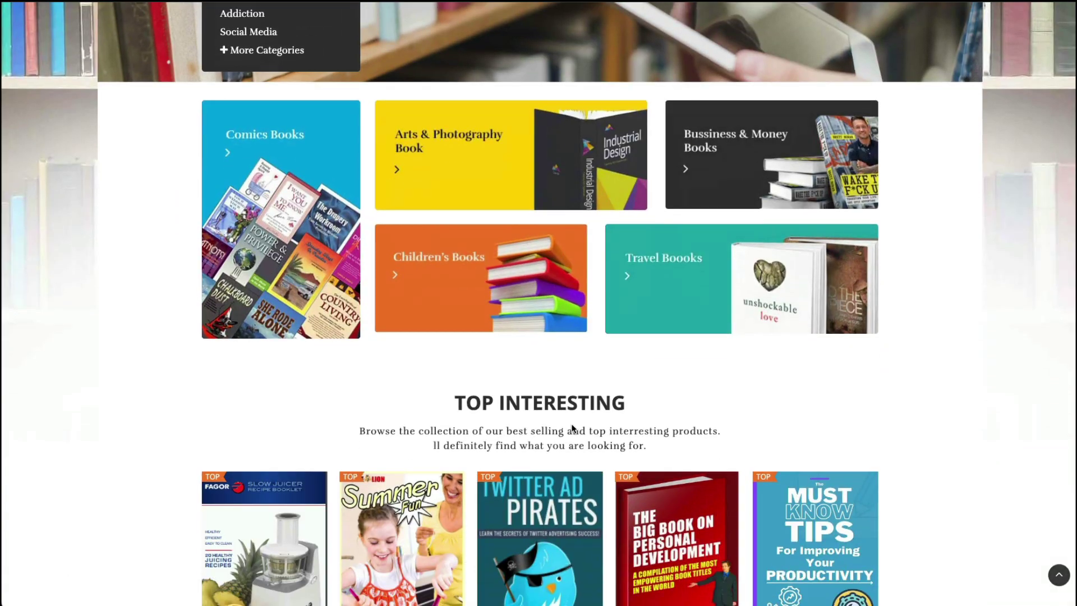
{"action": "scroll", "coordinate": [572, 428], "scroll_direction": "down", "scroll_amount": 15}
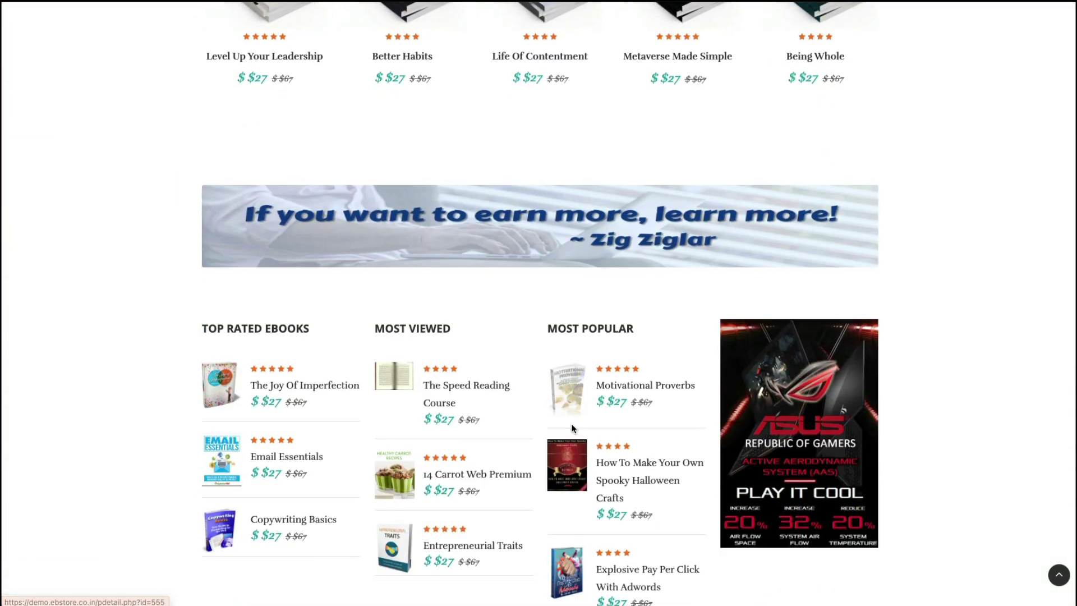
{"action": "scroll", "coordinate": [572, 429], "scroll_direction": "down", "scroll_amount": 7}
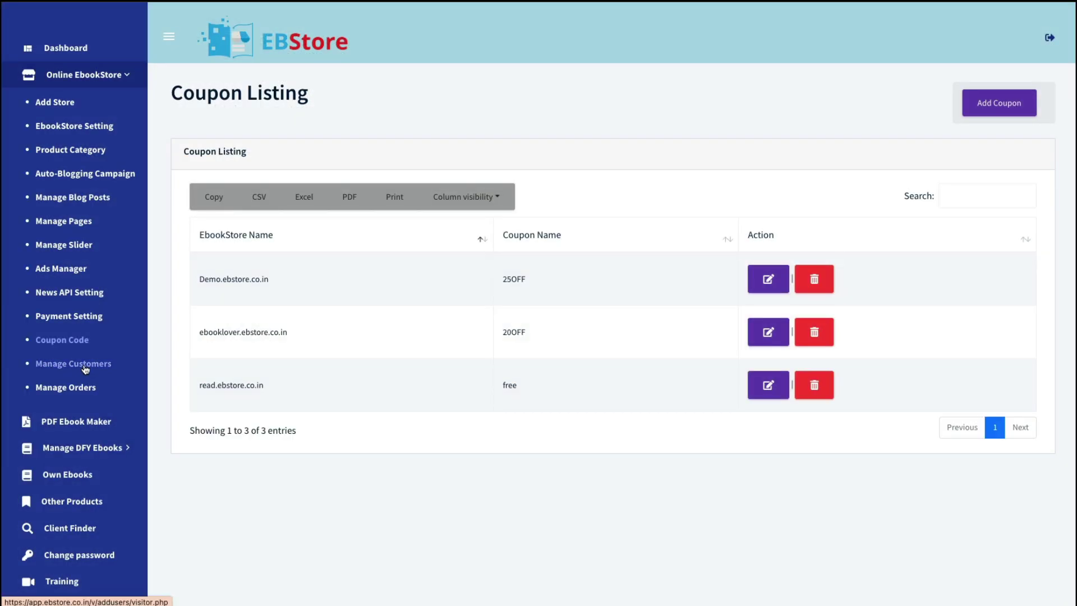
- Check the empty Manage Customers and Manage Orders pages, then collapse the Online EbookStore menu
{"action": "left_click", "coordinate": [86, 364]}
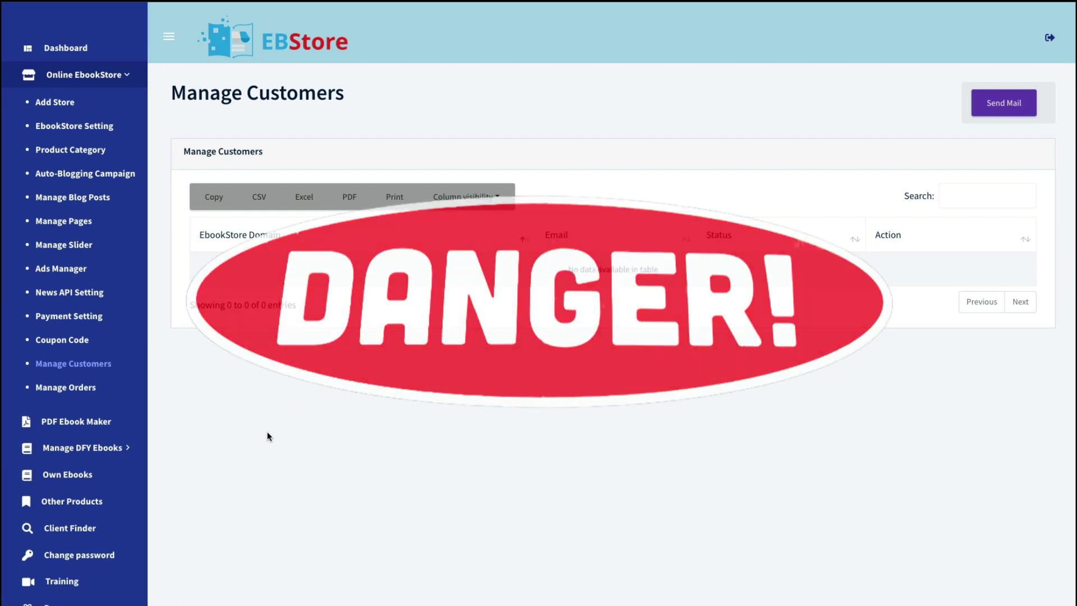
{"action": "left_click", "coordinate": [65, 391]}
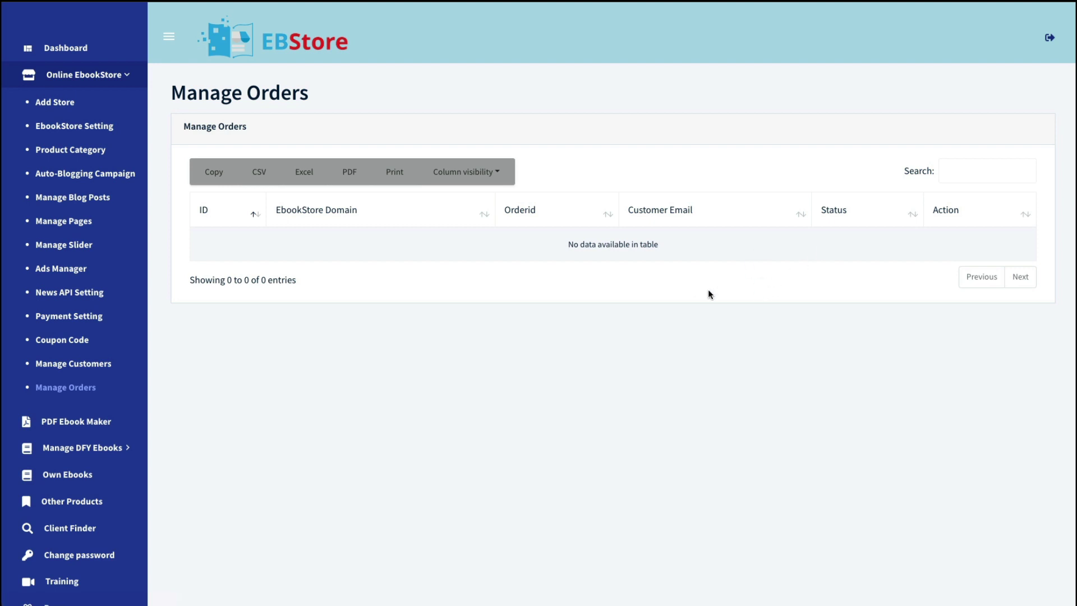
{"action": "left_click", "coordinate": [78, 78]}
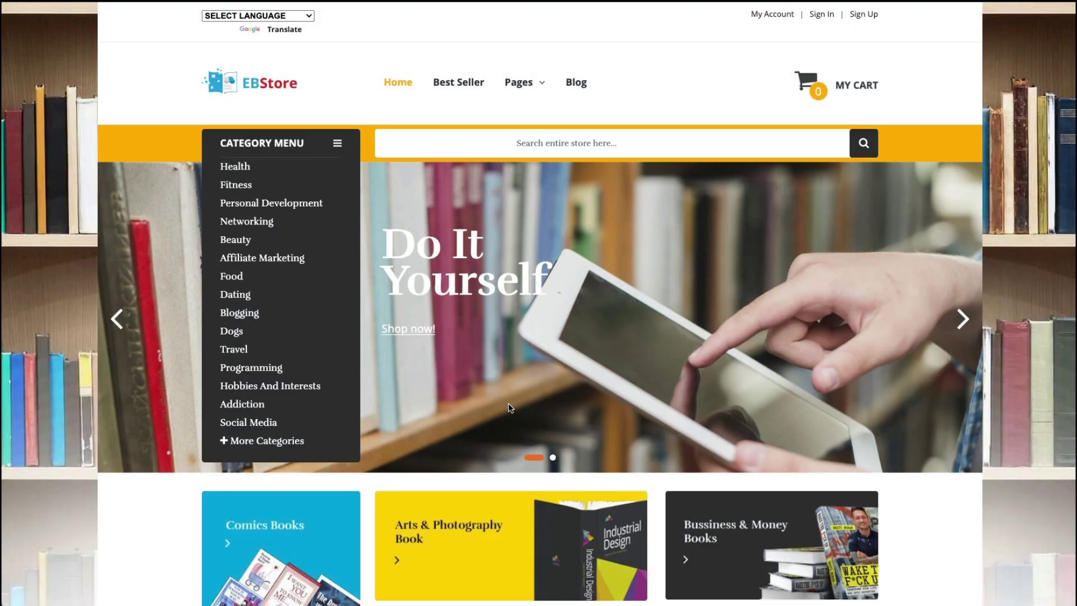
- Scroll through the demo storefront's home and Best Seller pages
{"action": "scroll", "coordinate": [508, 403], "scroll_direction": "down", "scroll_amount": 8}
{"action": "scroll", "coordinate": [508, 402], "scroll_direction": "up", "scroll_amount": 8}
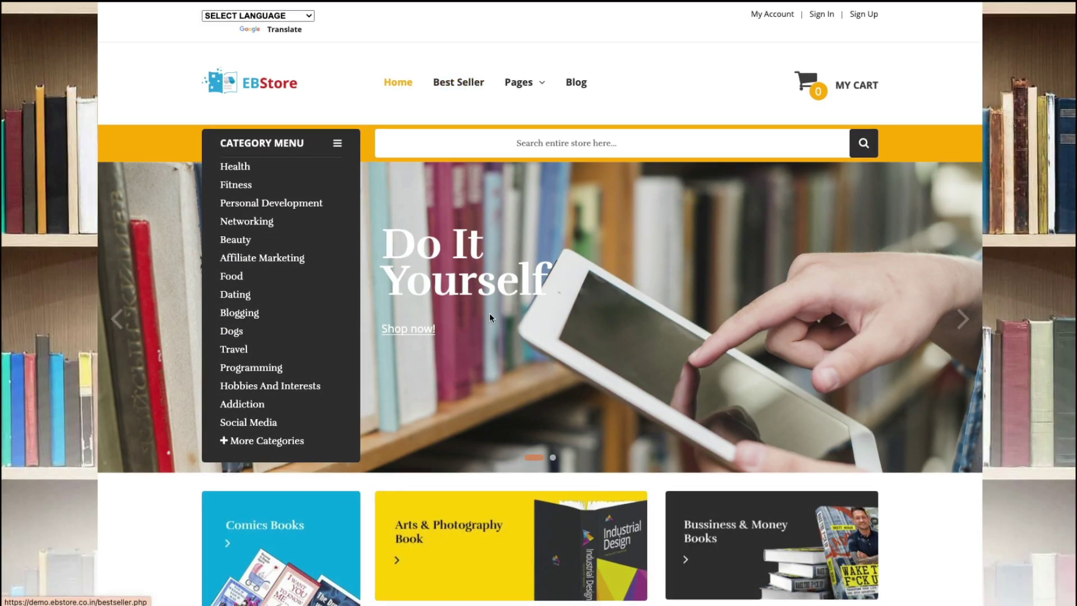
{"action": "scroll", "coordinate": [489, 318], "scroll_direction": "down", "scroll_amount": 2}
{"action": "scroll", "coordinate": [489, 314], "scroll_direction": "down", "scroll_amount": 15}
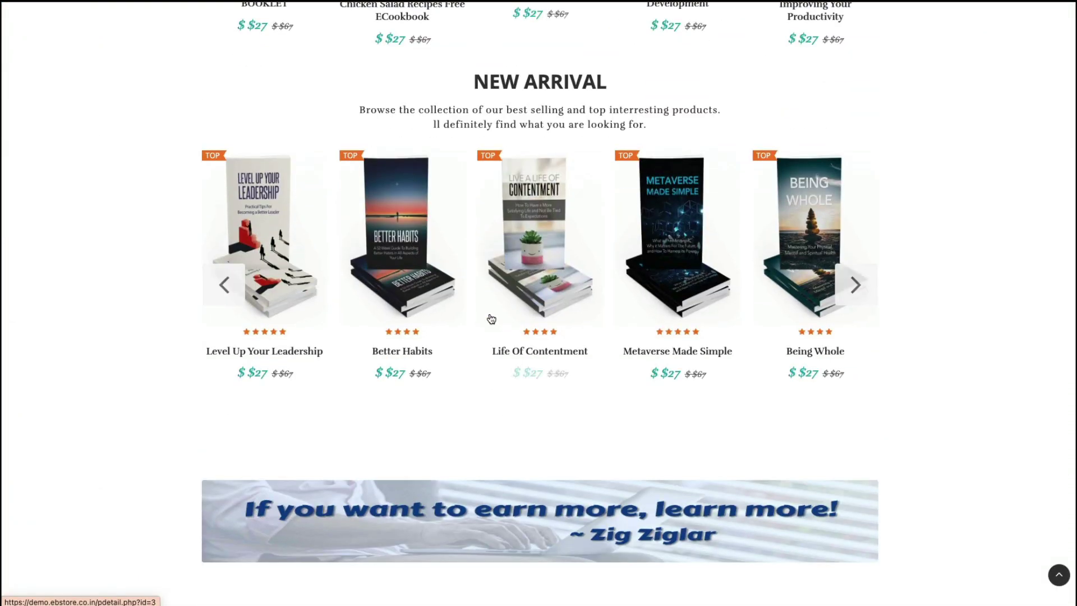
{"action": "scroll", "coordinate": [491, 318], "scroll_direction": "up", "scroll_amount": 15}
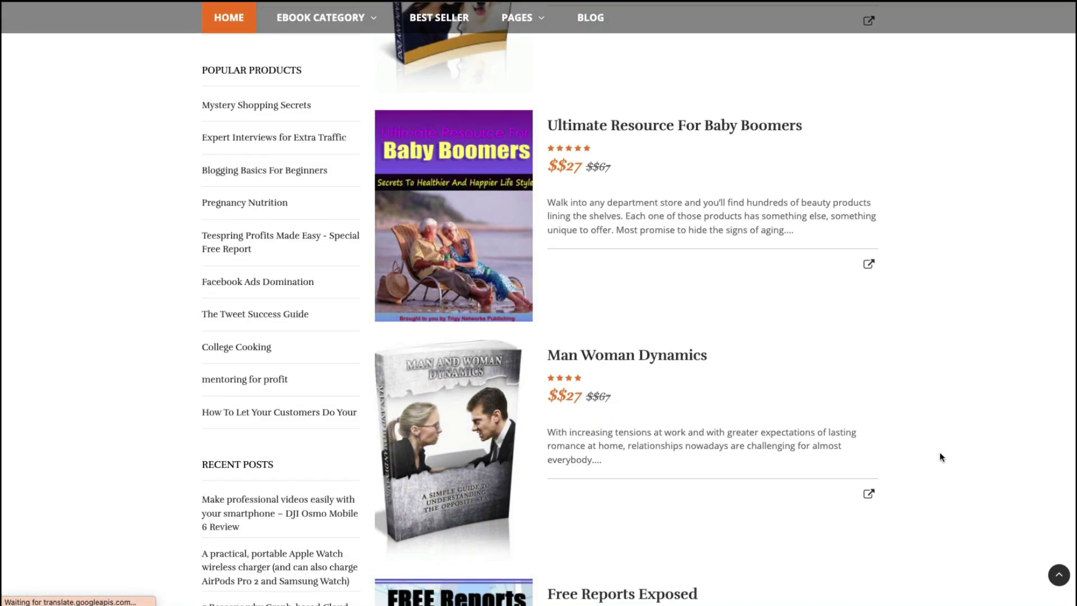
{"action": "scroll", "coordinate": [940, 457], "scroll_direction": "up", "scroll_amount": 10}
- Read the Affiliate Disclosure page, then browse the Dating category's ebook list
{"action": "mouse_move", "coordinate": [527, 155]}
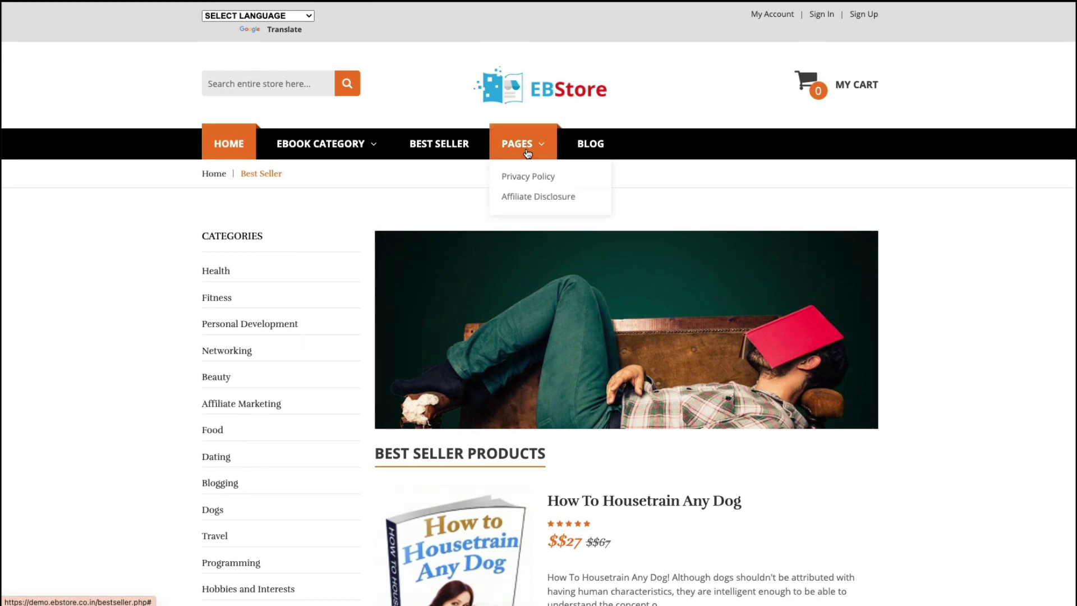
{"action": "left_click", "coordinate": [522, 197]}
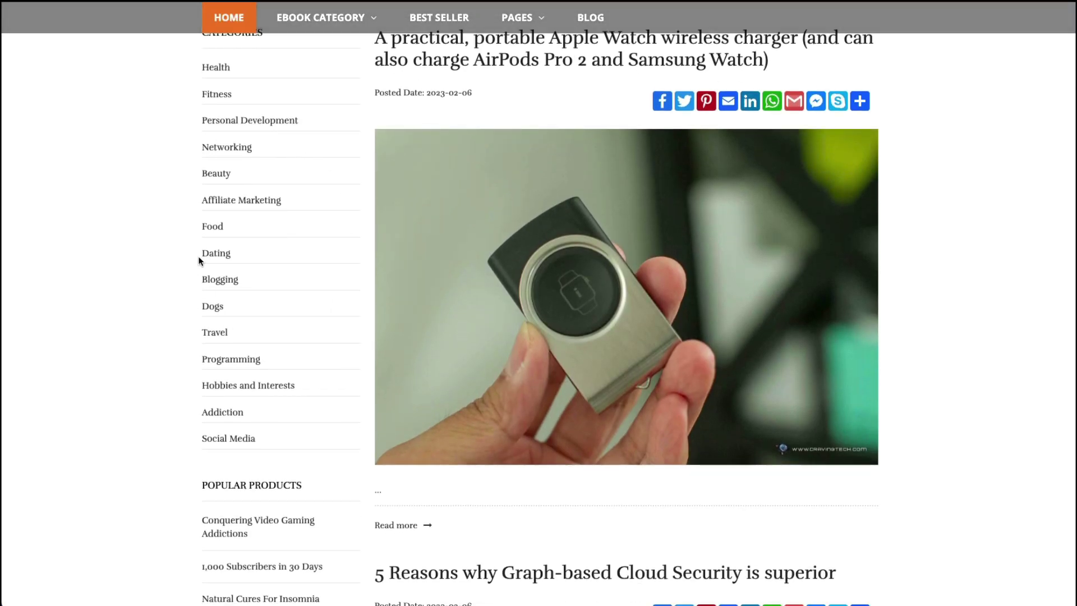
{"action": "left_click", "coordinate": [211, 257]}
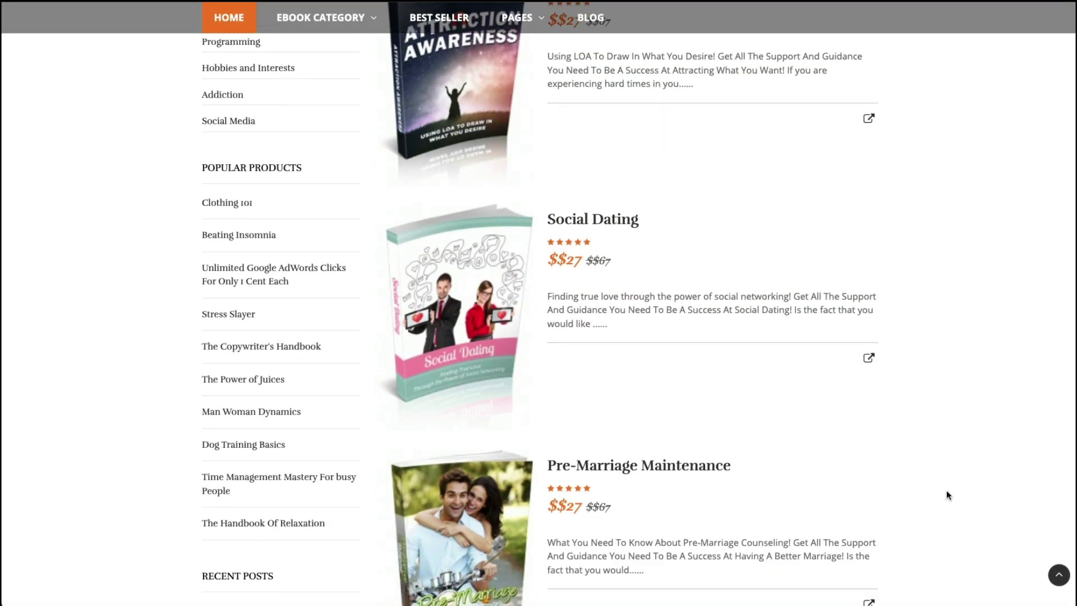
{"action": "scroll", "coordinate": [947, 490], "scroll_direction": "down", "scroll_amount": 8}
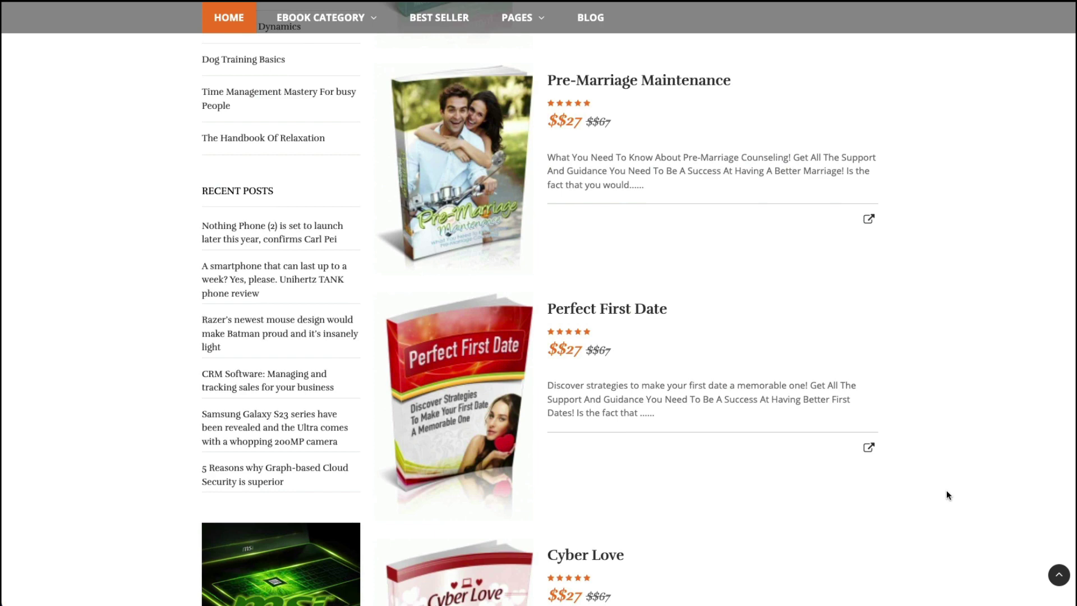
{"action": "scroll", "coordinate": [946, 490], "scroll_direction": "up", "scroll_amount": 10}
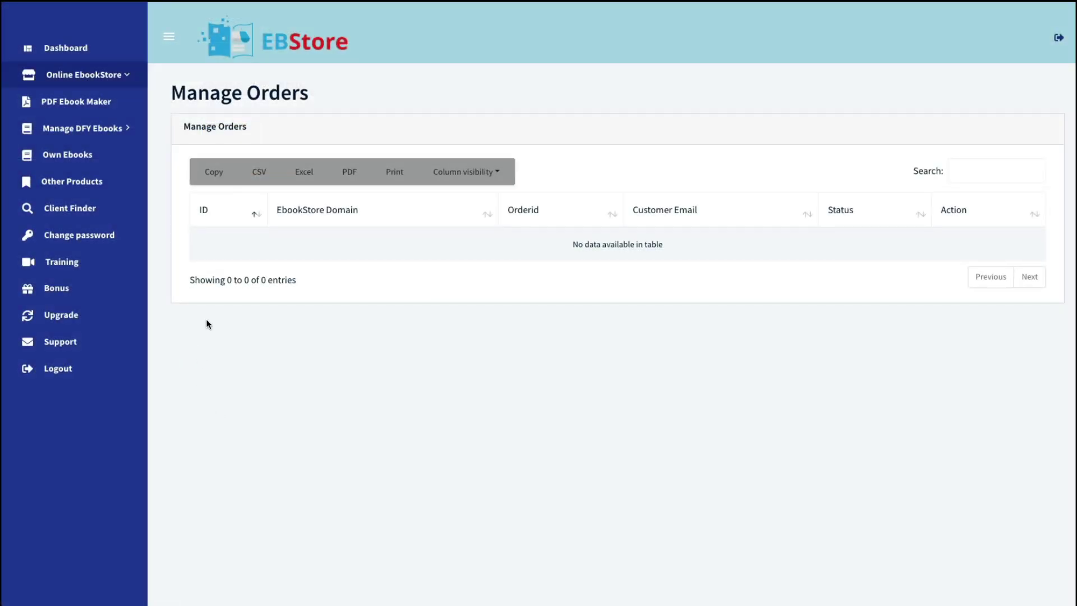
- Look over the new PDF ebook form, then open the fgg ebook as a PDF
{"action": "left_click", "coordinate": [85, 109]}
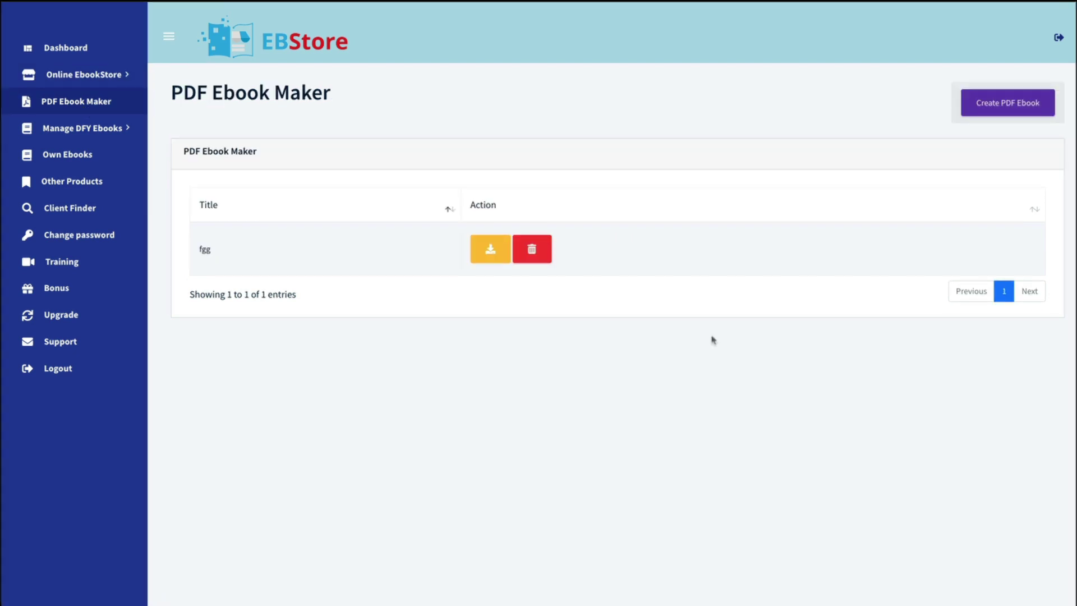
{"action": "left_click", "coordinate": [1000, 102]}
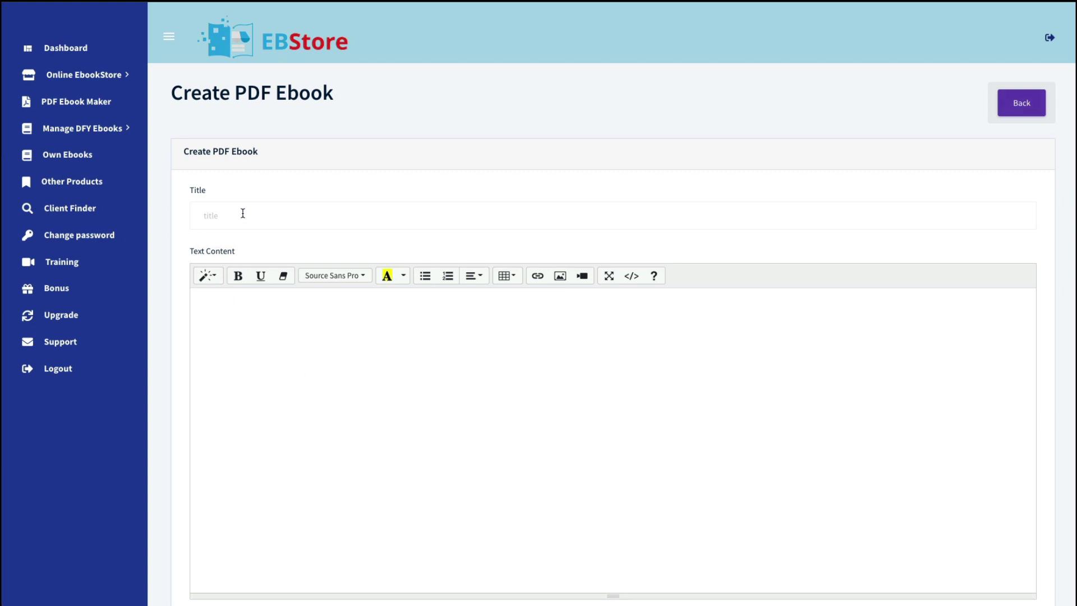
{"action": "scroll", "coordinate": [763, 327], "scroll_direction": "down", "scroll_amount": 2}
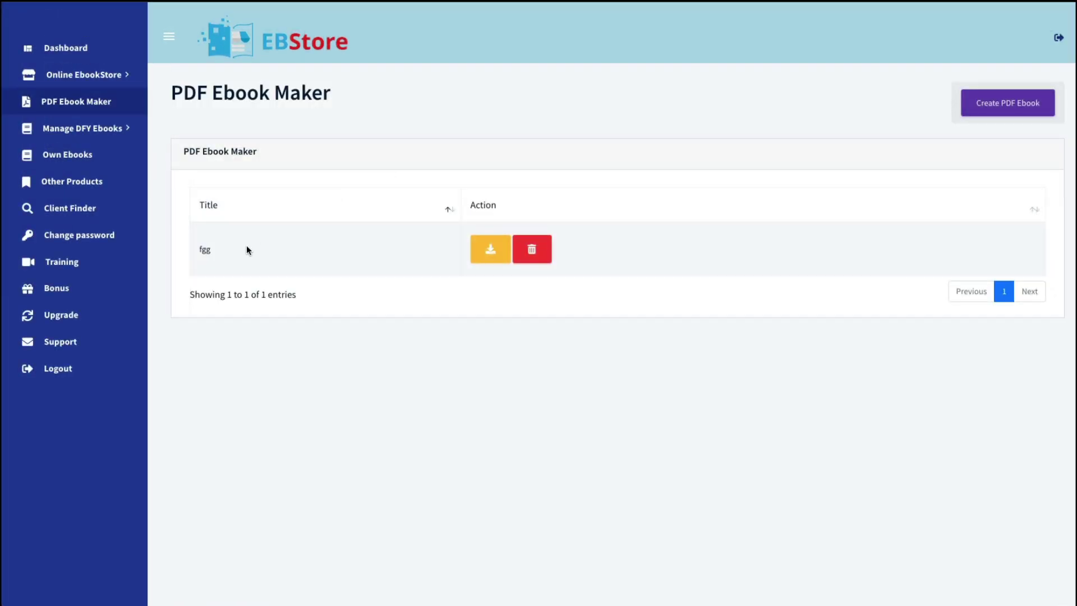
{"action": "left_click", "coordinate": [490, 248]}
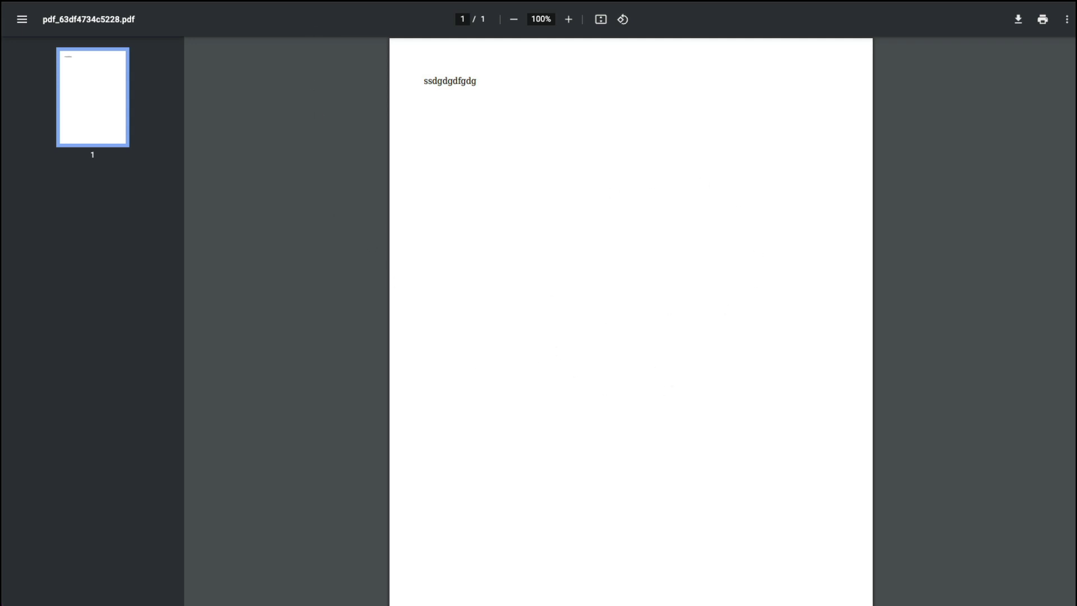
- Close the fgg PDF and expand the Manage DFY Ebooks menu
{"action": "key", "text": "ctrl+w"}
{"action": "left_click", "coordinate": [69, 137]}
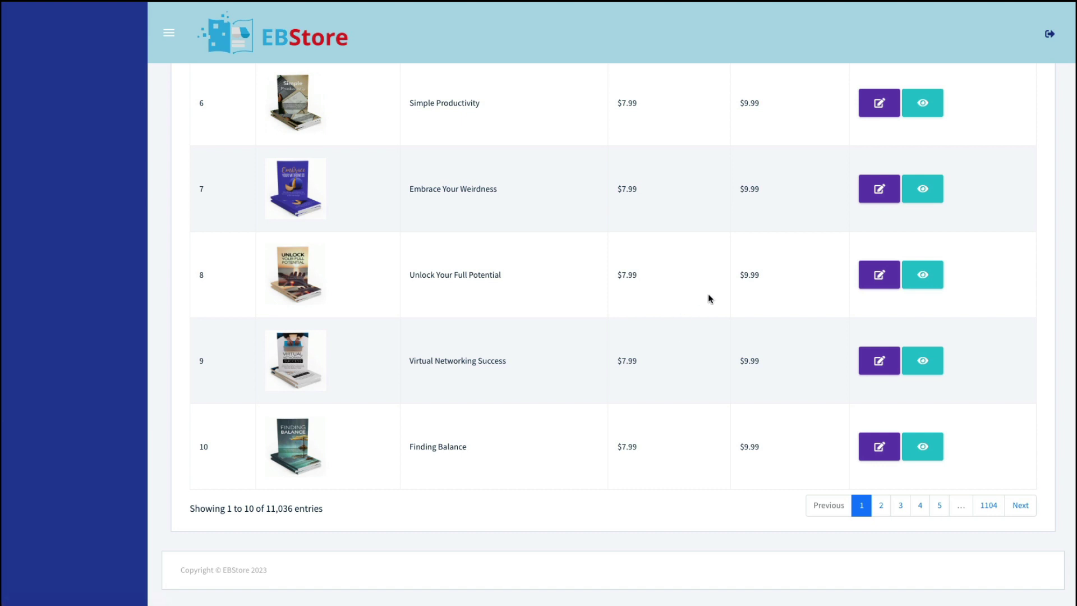
- Assign Level Up Your Leadership to Demo.ebstore.co.in and review its 9.99 price and 7.99 sale price
{"action": "scroll", "coordinate": [708, 294], "scroll_direction": "up", "scroll_amount": 10}
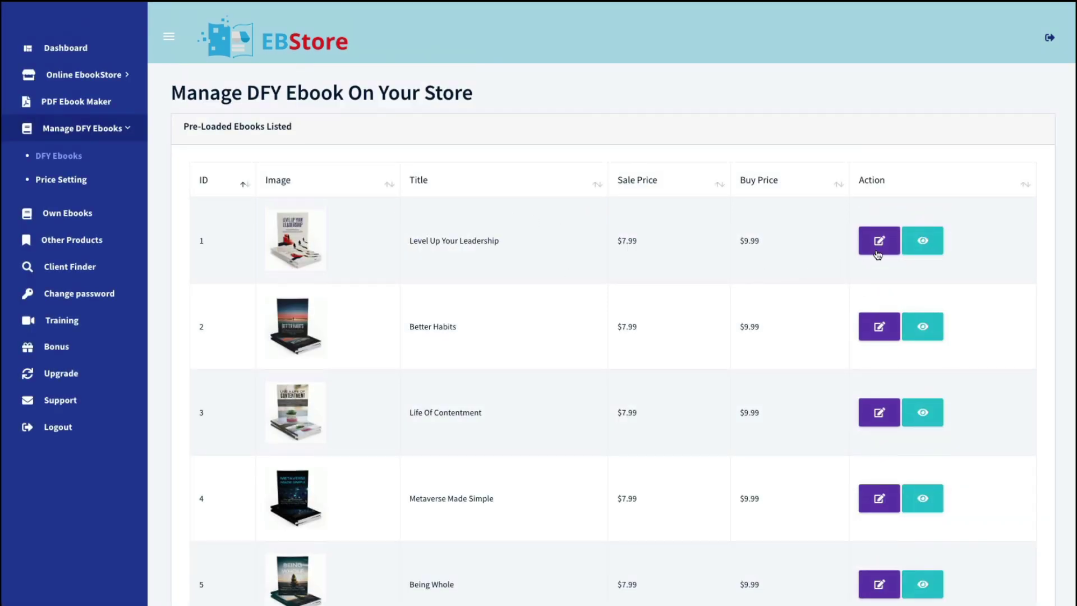
{"action": "left_click", "coordinate": [879, 248]}
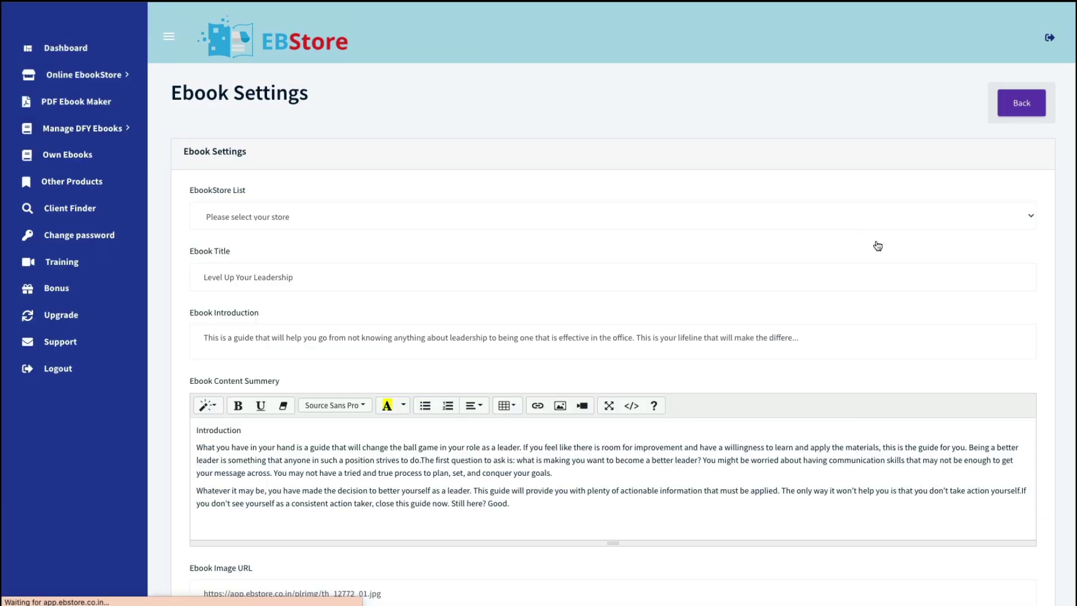
{"action": "left_click", "coordinate": [493, 224]}
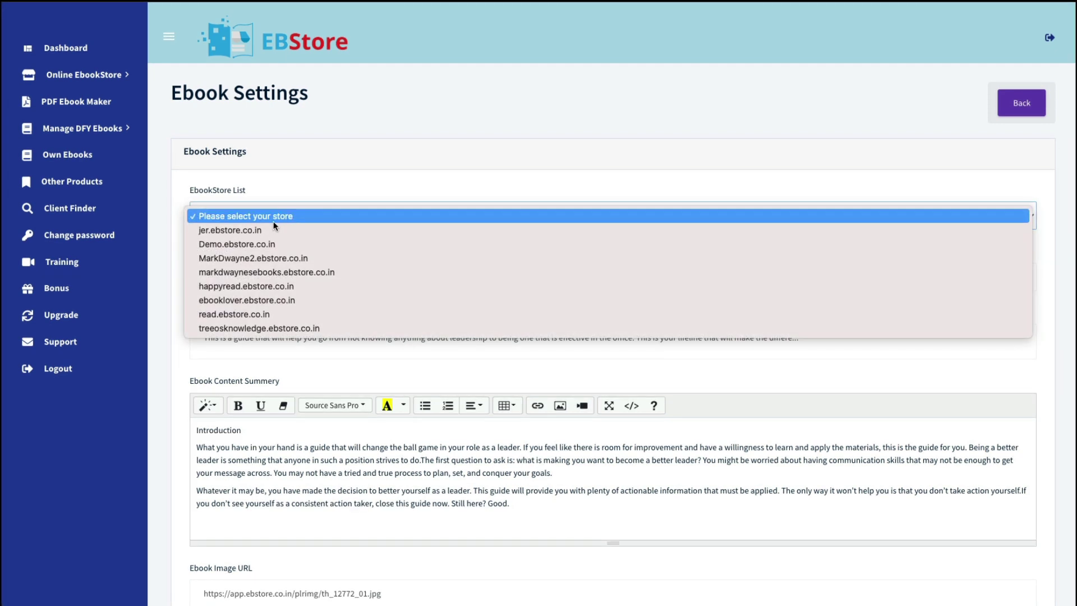
{"action": "left_click", "coordinate": [253, 244]}
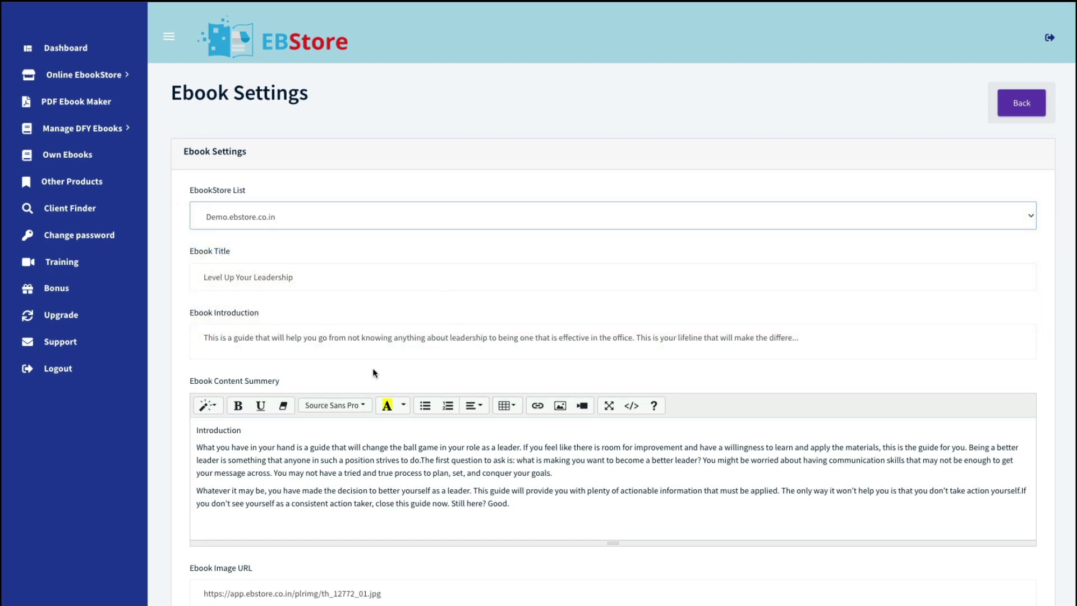
{"action": "scroll", "coordinate": [372, 372], "scroll_direction": "down", "scroll_amount": 1}
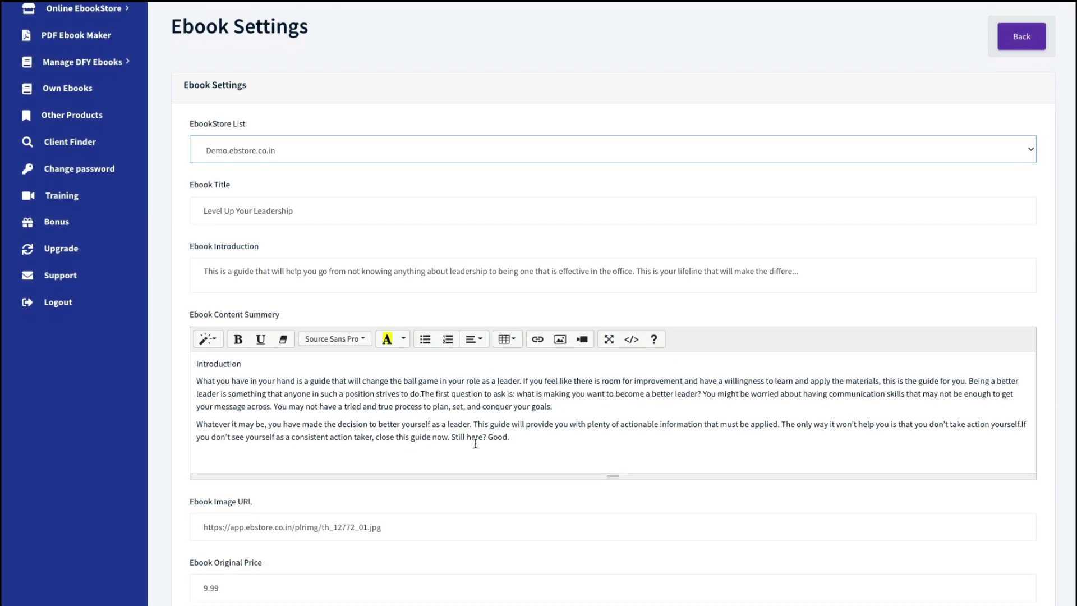
{"action": "scroll", "coordinate": [522, 555], "scroll_direction": "down", "scroll_amount": 4}
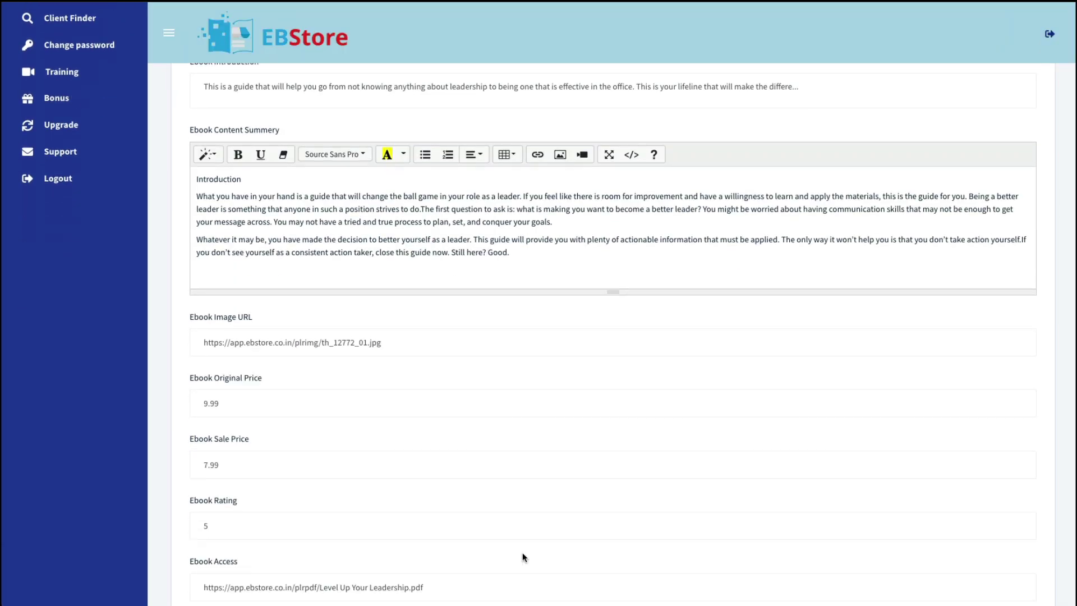
{"action": "scroll", "coordinate": [523, 553], "scroll_direction": "down", "scroll_amount": 2}
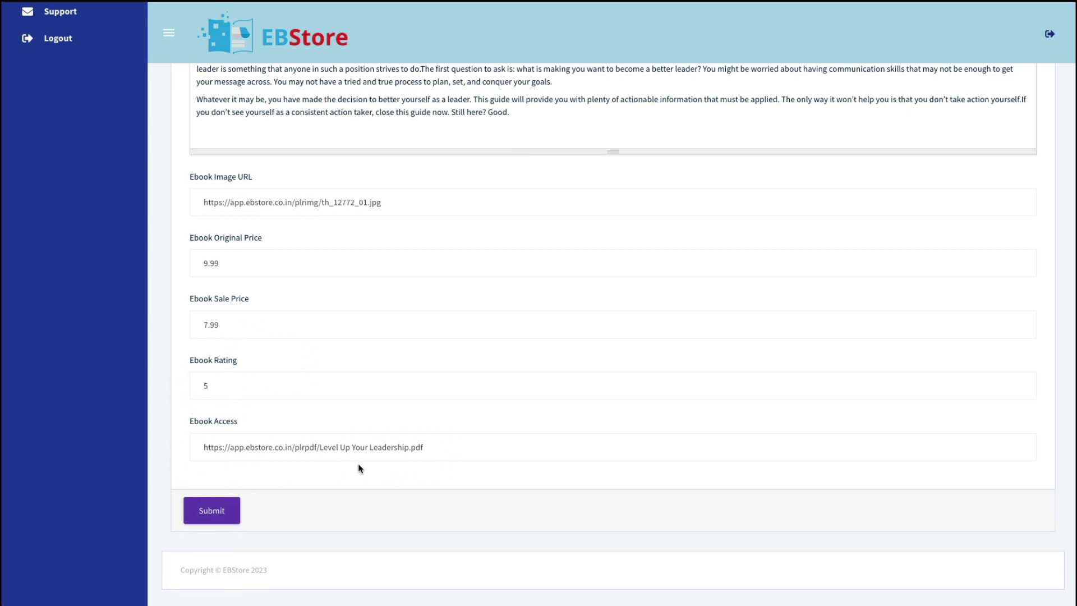
{"action": "scroll", "coordinate": [469, 372], "scroll_direction": "up", "scroll_amount": 7}
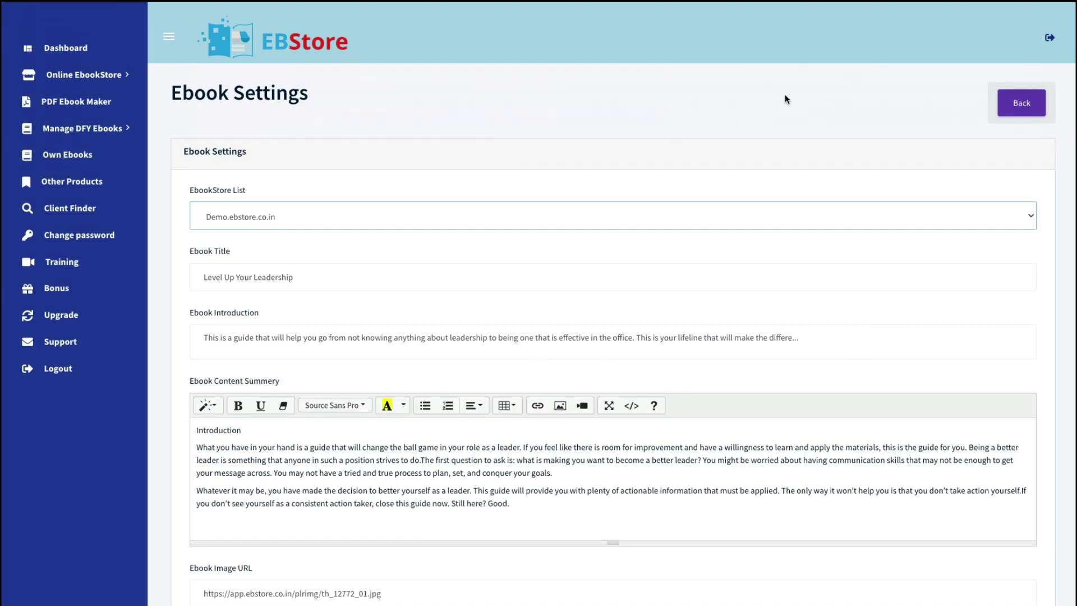
- Open the Demo.ebstore.co.in price settings, showing the $27 offer and $67 original prices
{"action": "left_click", "coordinate": [1006, 113]}
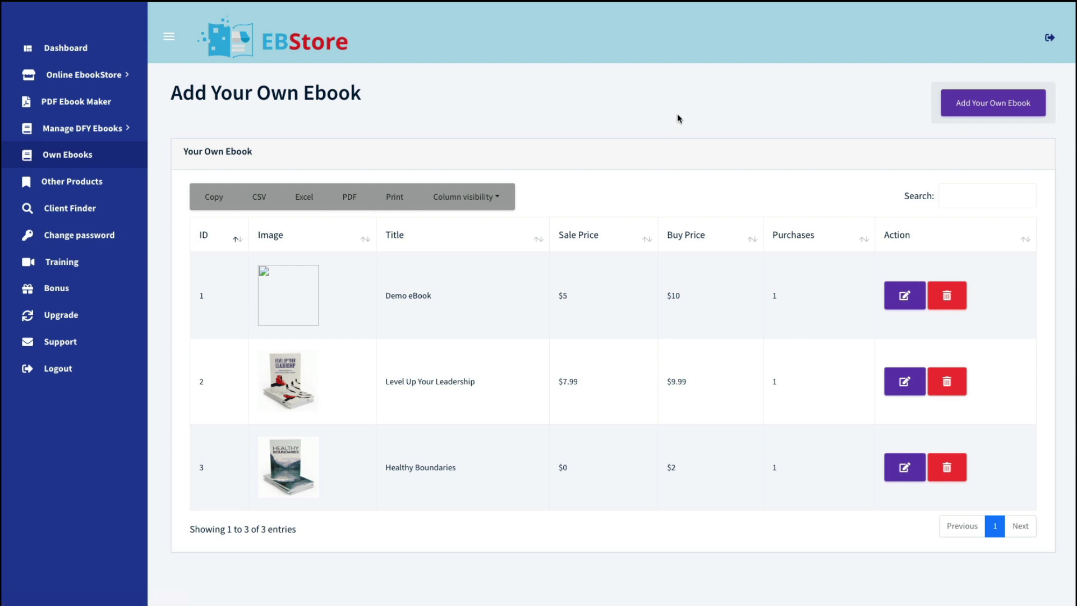
{"action": "left_click", "coordinate": [82, 130]}
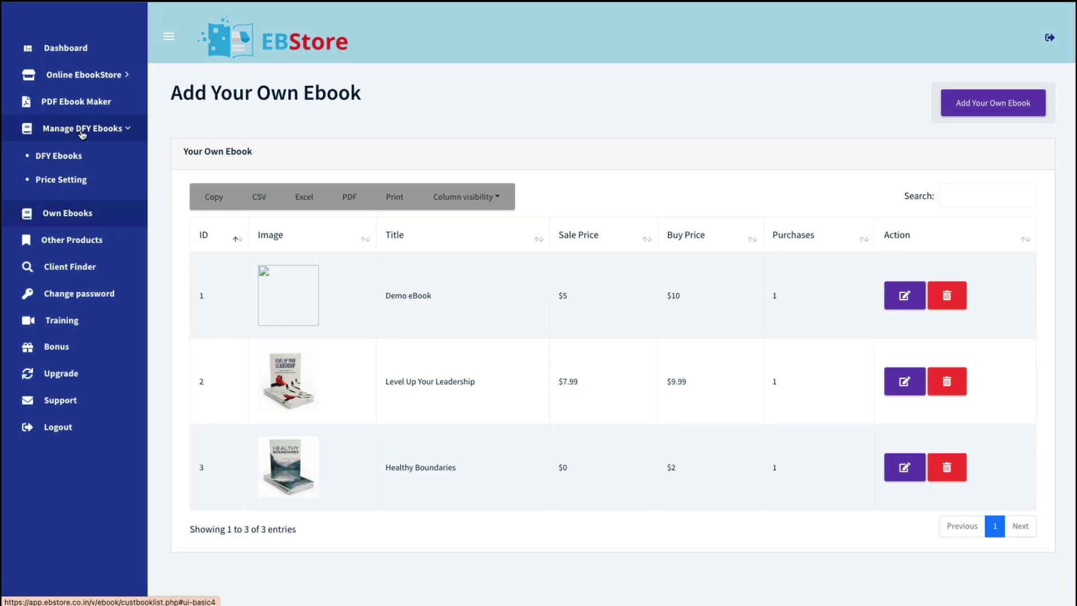
{"action": "left_click", "coordinate": [63, 185]}
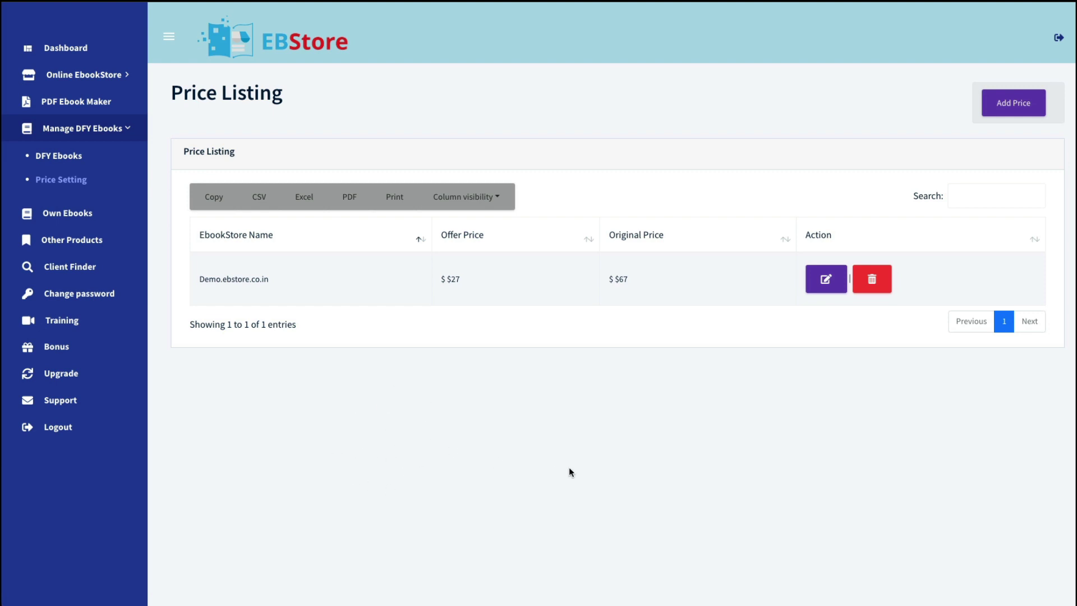
{"action": "left_click", "coordinate": [824, 278]}
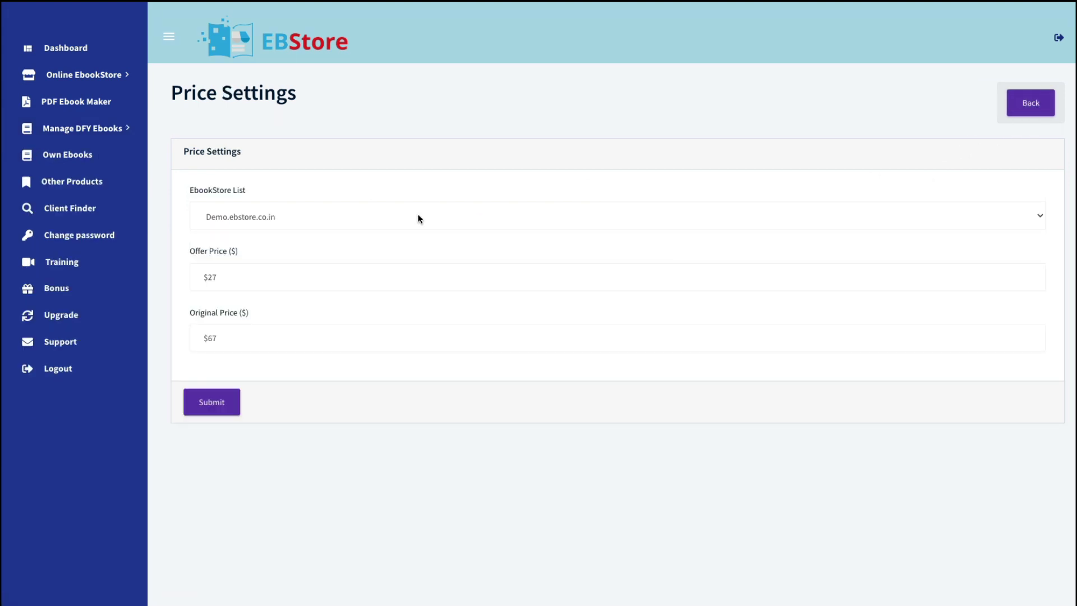
{"action": "left_click", "coordinate": [301, 224]}
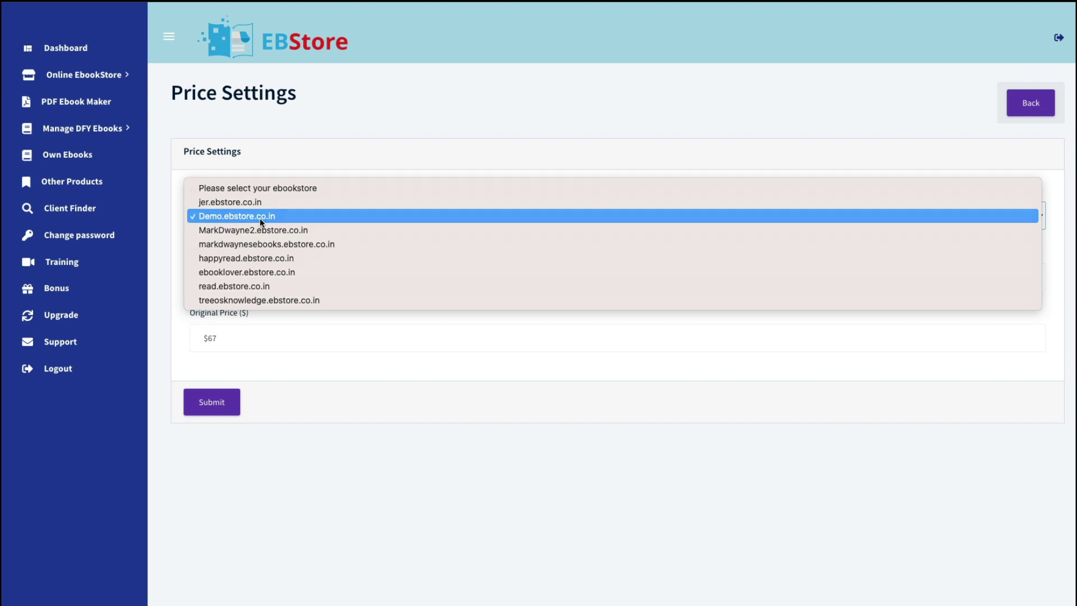
{"action": "left_click", "coordinate": [260, 218]}
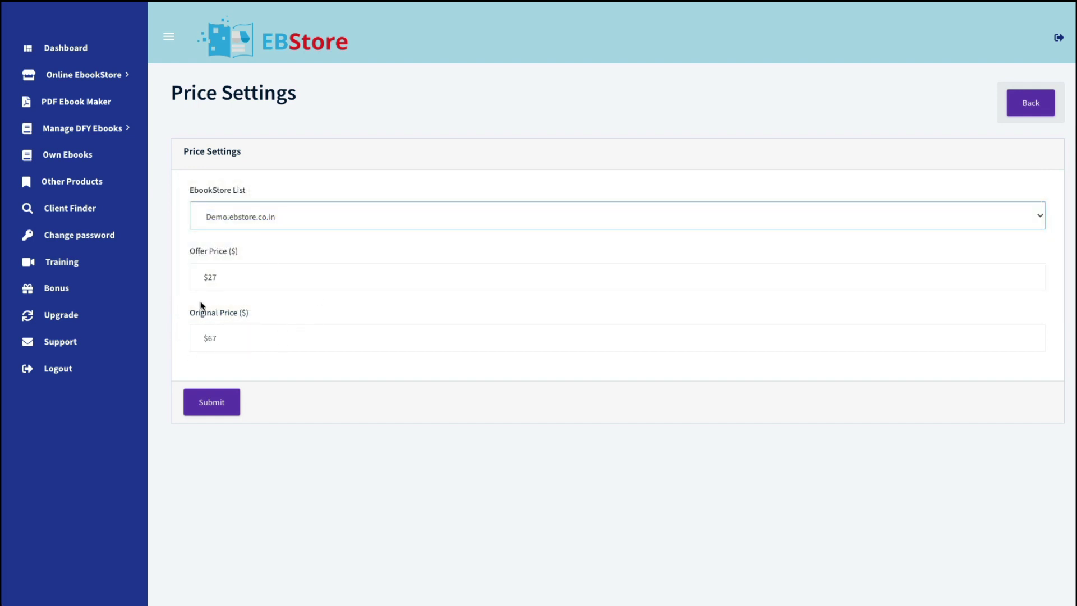
- Submit the price settings and browse the demo storefront down to Top Interesting and New Arrival
{"action": "left_click", "coordinate": [209, 410]}
{"action": "scroll", "coordinate": [669, 360], "scroll_direction": "down", "scroll_amount": 15}
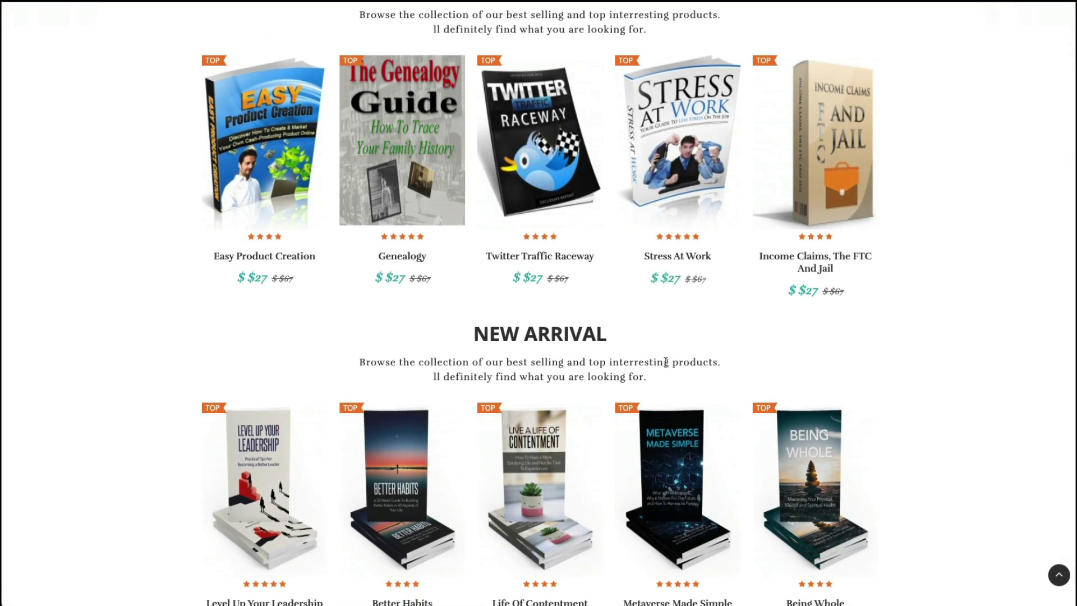
{"action": "mouse_move", "coordinate": [532, 297]}
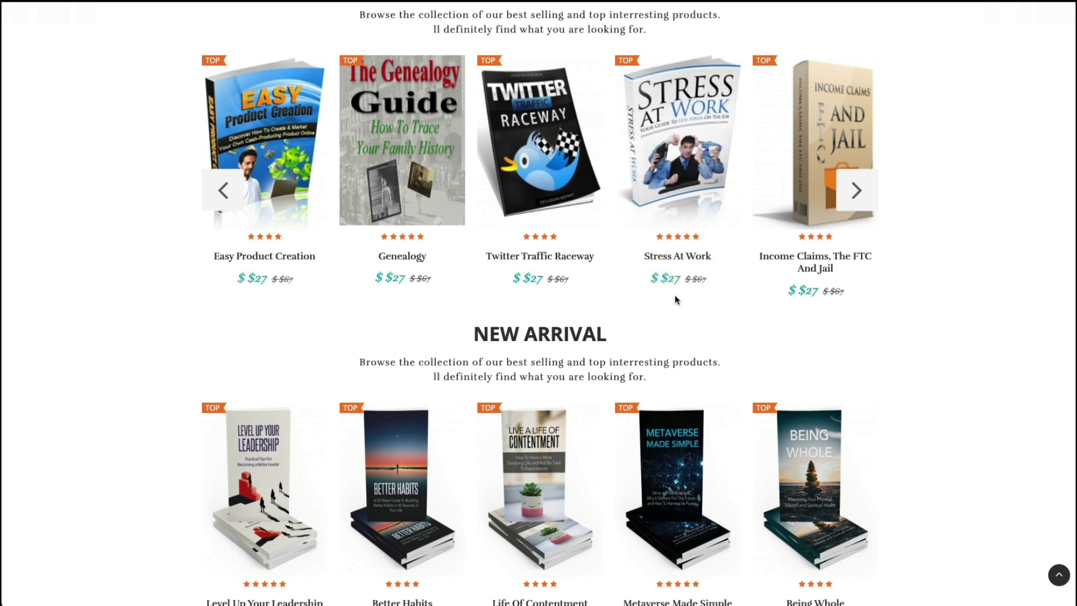
{"action": "scroll", "coordinate": [675, 321], "scroll_direction": "down", "scroll_amount": 5}
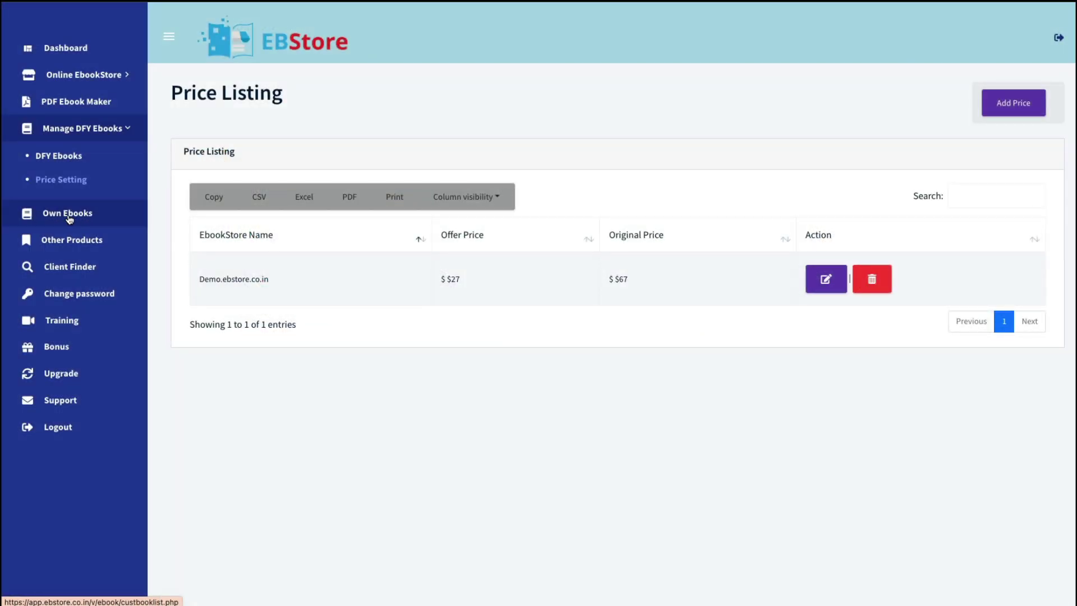
- Look over the Own Ebooks list and the blank Add Your Own Ebook form, then return
{"action": "left_click", "coordinate": [69, 218]}
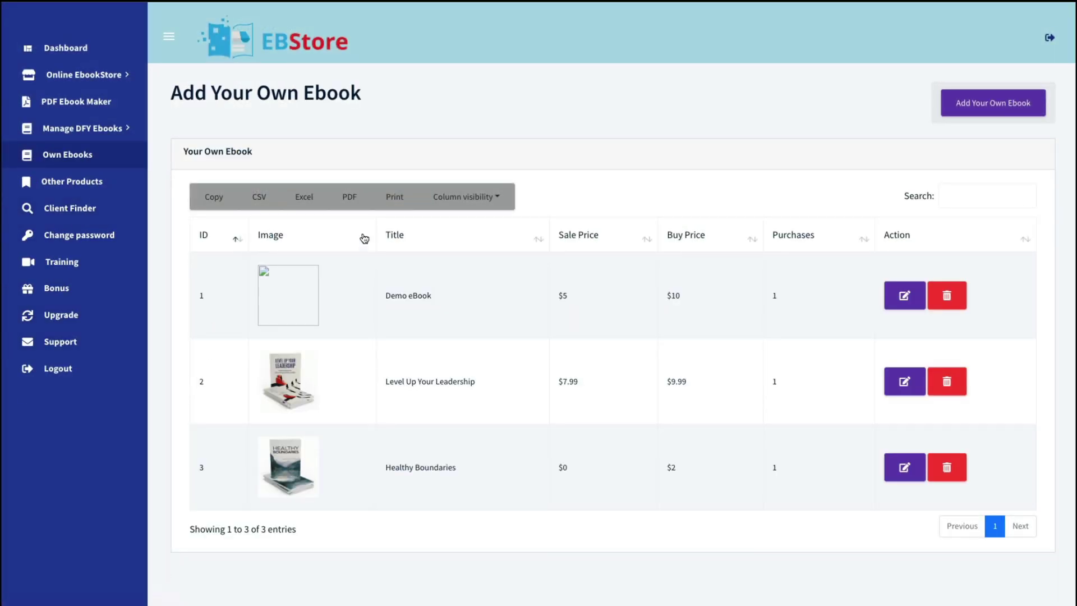
{"action": "left_click", "coordinate": [968, 106]}
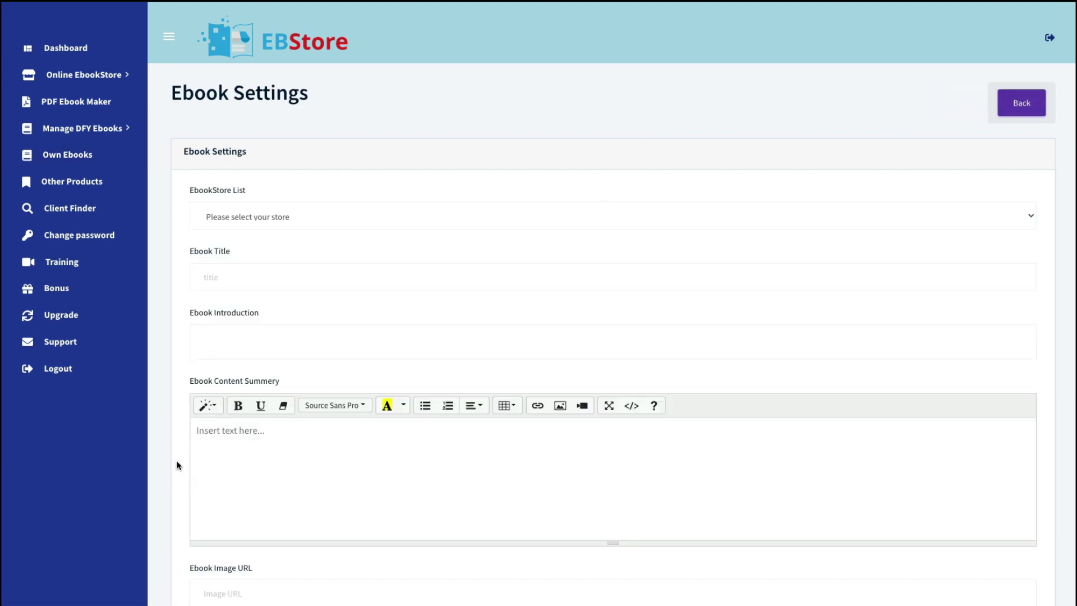
{"action": "scroll", "coordinate": [174, 463], "scroll_direction": "down", "scroll_amount": 2}
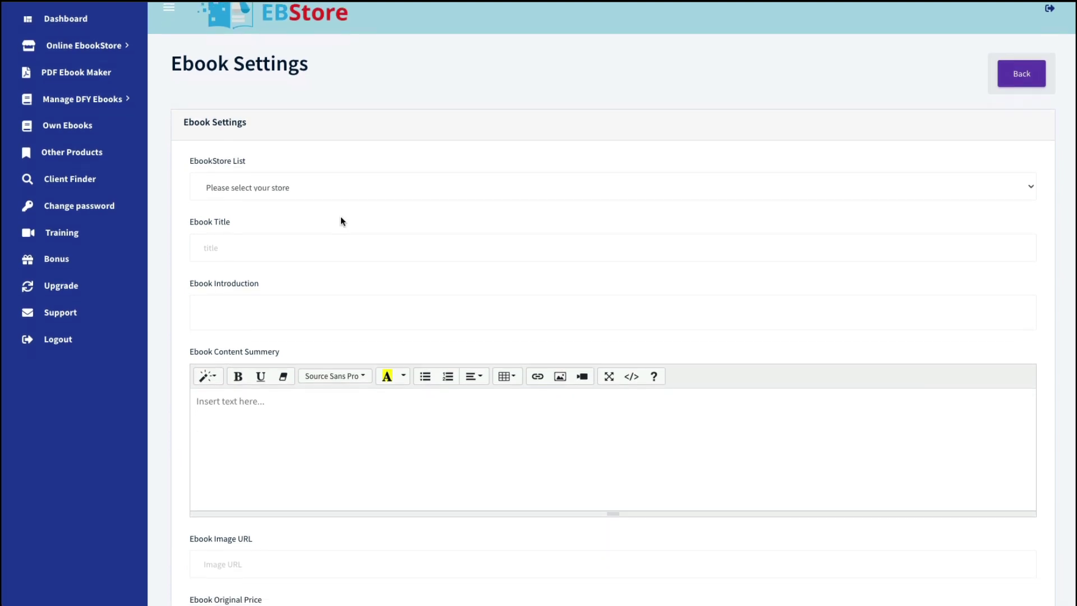
{"action": "left_click", "coordinate": [1021, 72]}
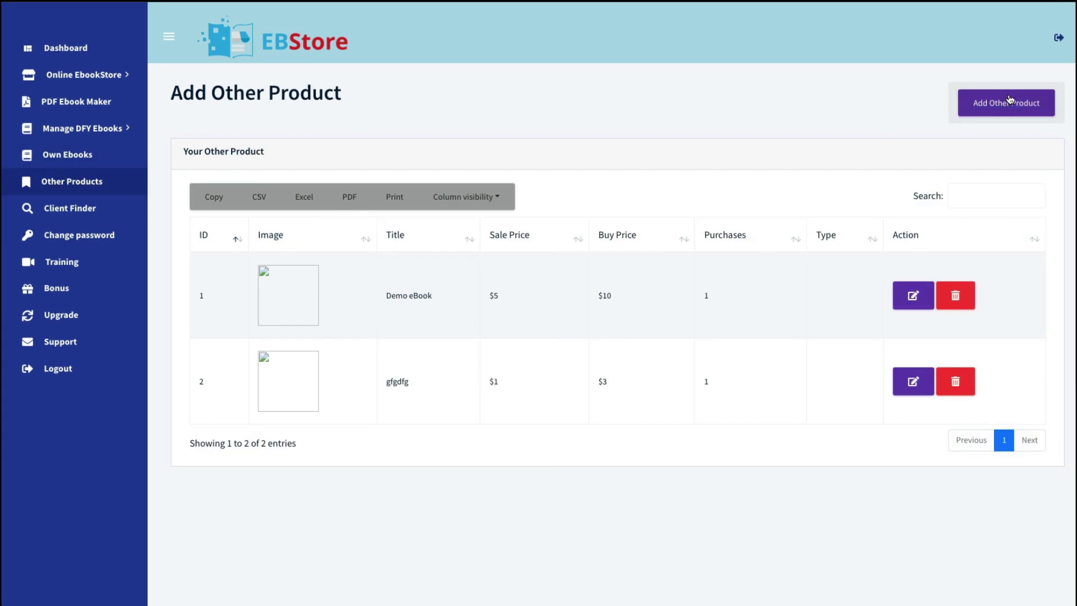
- Scroll through the blank Other Product Settings form, then go back to Own Ebooks
{"action": "left_click", "coordinate": [1003, 106]}
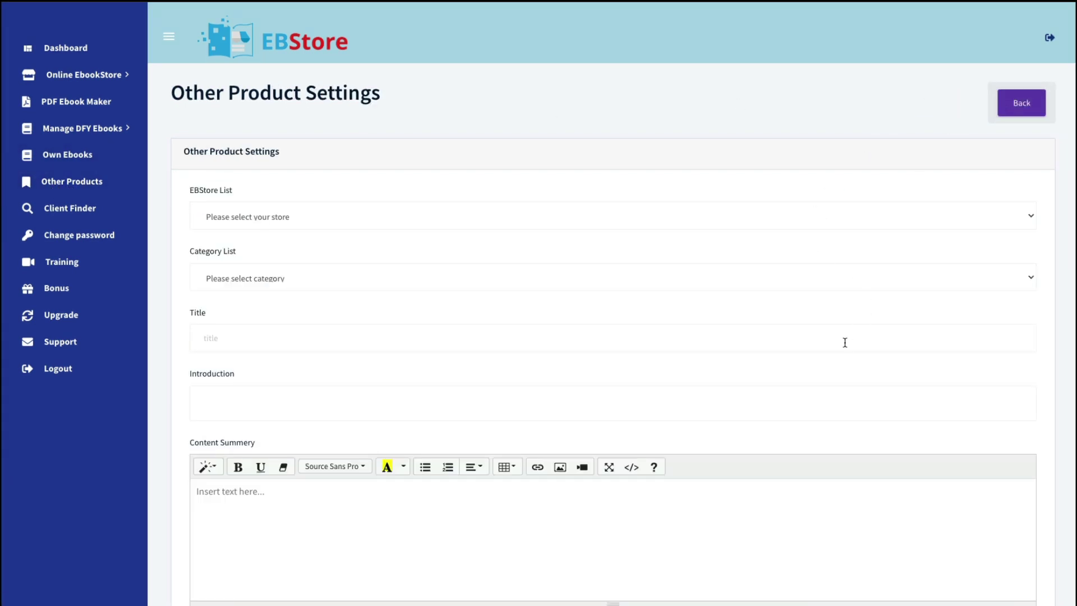
{"action": "scroll", "coordinate": [819, 432], "scroll_direction": "down", "scroll_amount": 8}
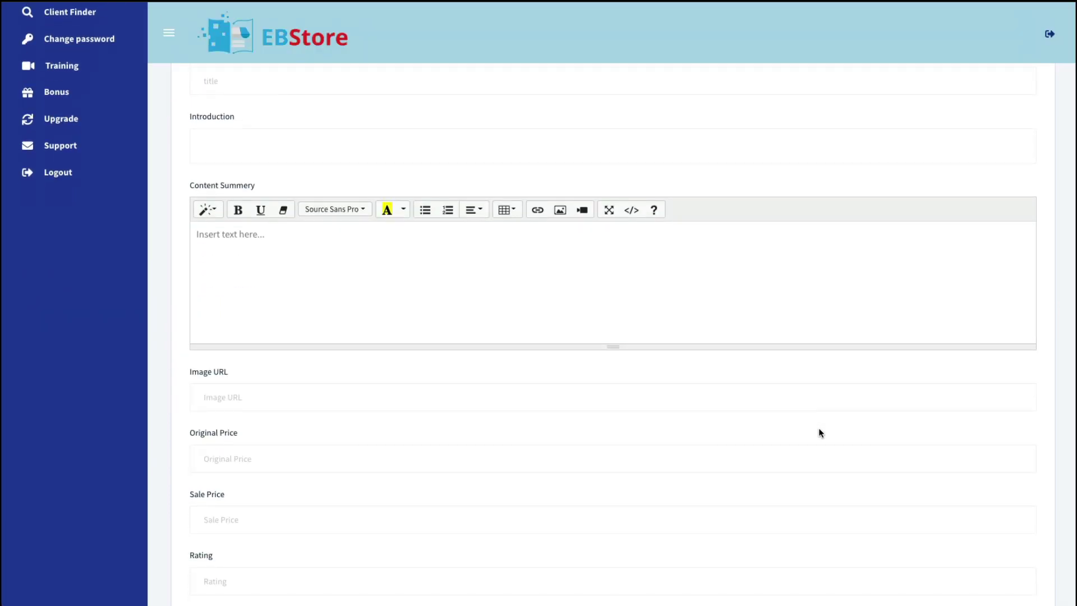
{"action": "scroll", "coordinate": [819, 429], "scroll_direction": "up", "scroll_amount": 8}
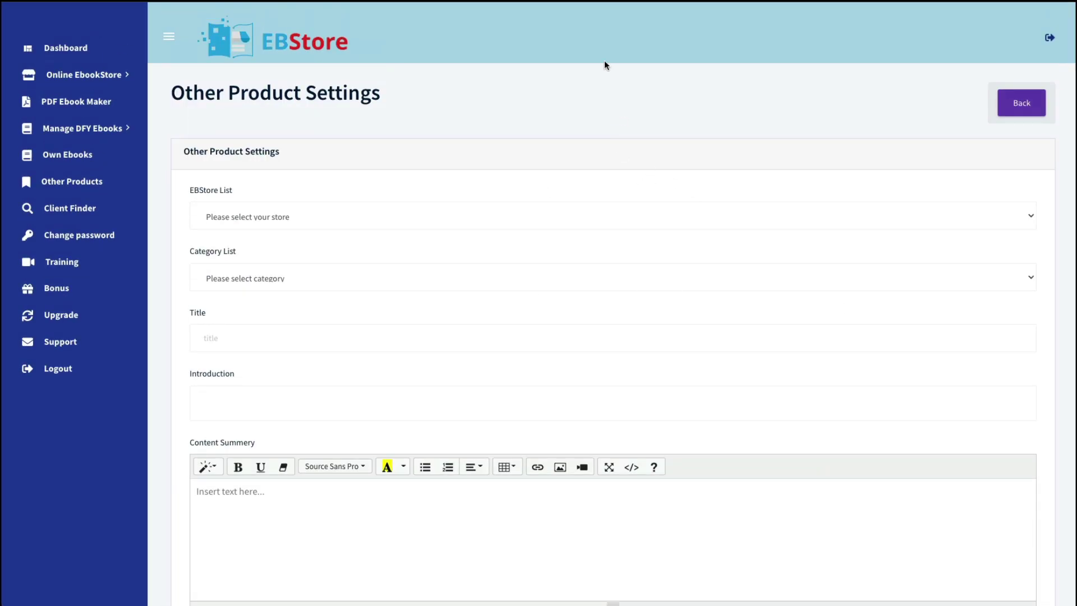
{"action": "left_click", "coordinate": [120, 155]}
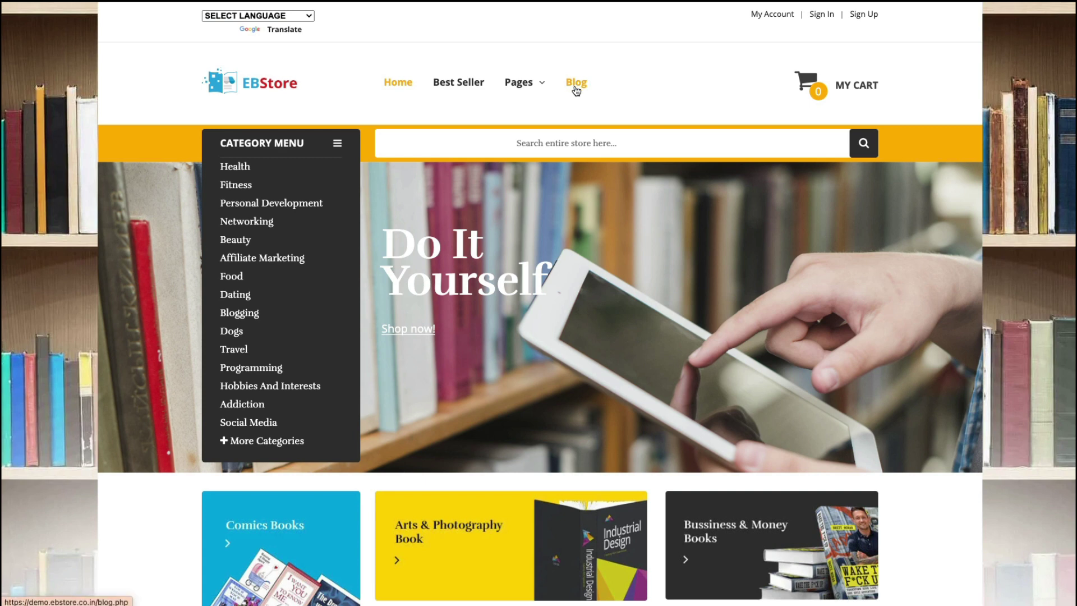
- Go to the storefront Blog and open the first post, the Apple Watch charger article
{"action": "left_click", "coordinate": [576, 89]}
{"action": "scroll", "coordinate": [920, 436], "scroll_direction": "down", "scroll_amount": 5}
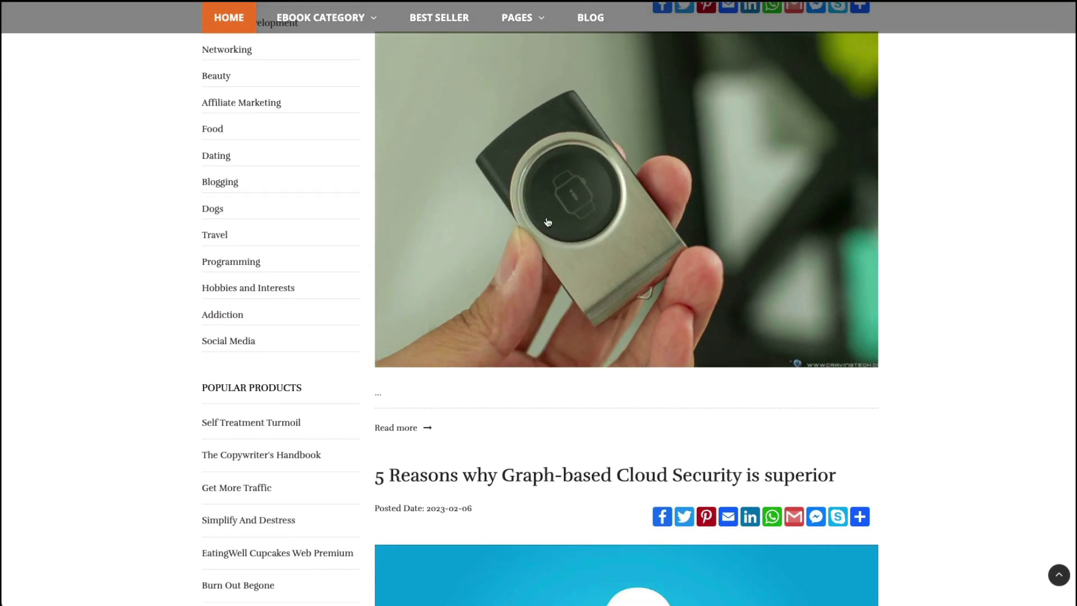
{"action": "left_click", "coordinate": [583, 215]}
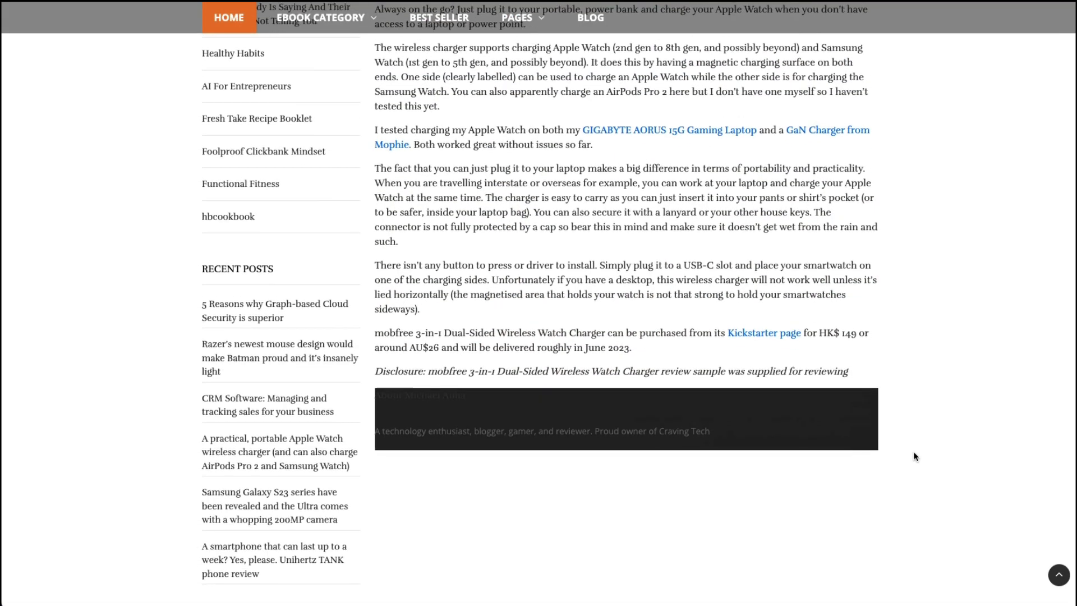
{"action": "scroll", "coordinate": [913, 451], "scroll_direction": "up", "scroll_amount": 7}
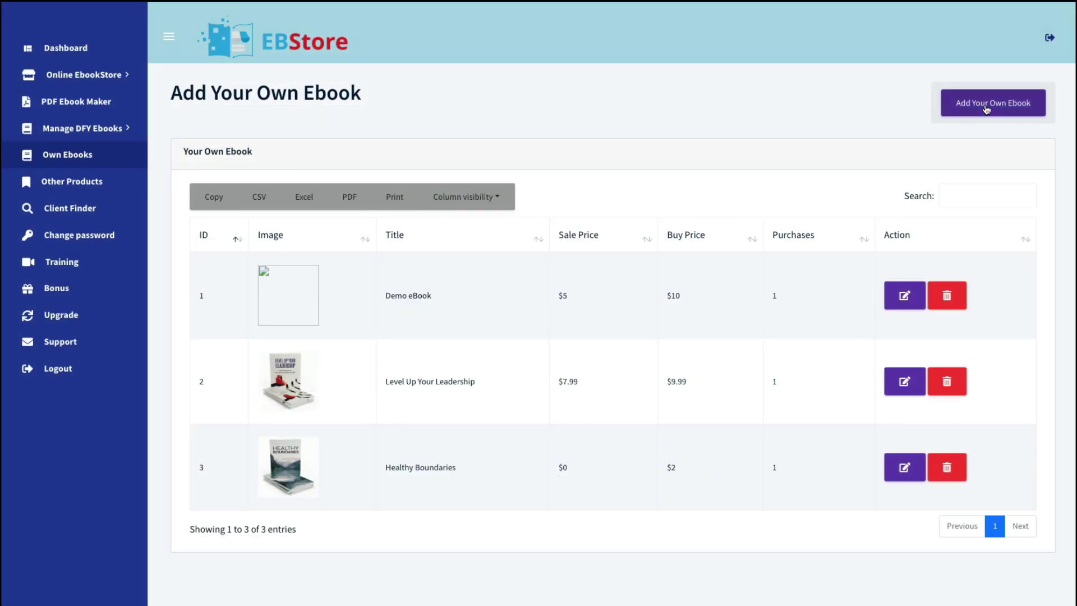
- Review the empty Ebook Settings fields for store, title and price in the new own-ebook form
{"action": "left_click", "coordinate": [957, 105]}
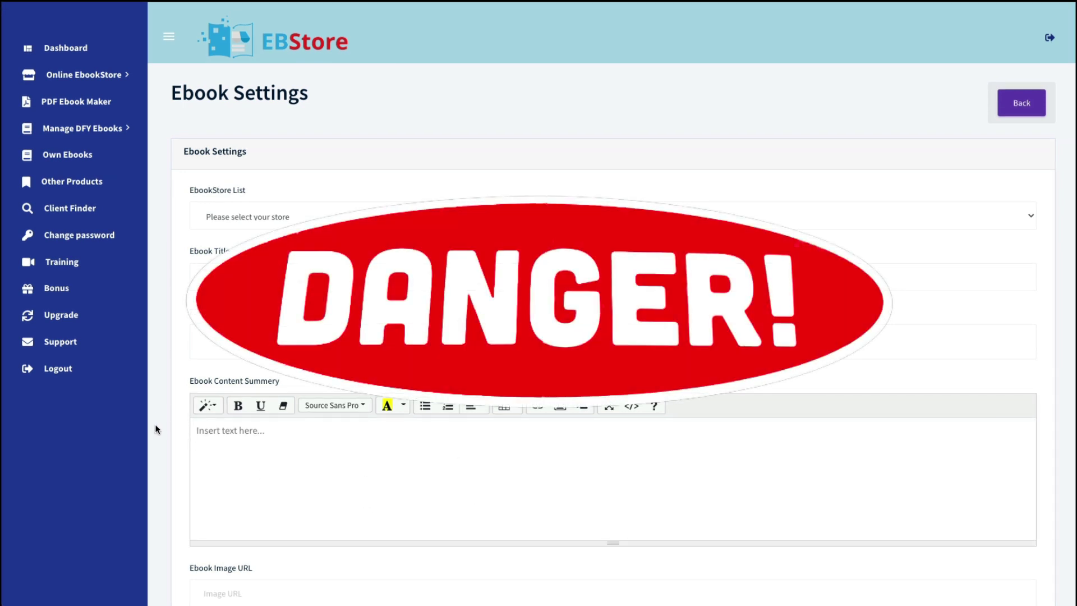
{"action": "scroll", "coordinate": [157, 426], "scroll_direction": "down", "scroll_amount": 2}
{"action": "scroll", "coordinate": [157, 425], "scroll_direction": "down", "scroll_amount": 2}
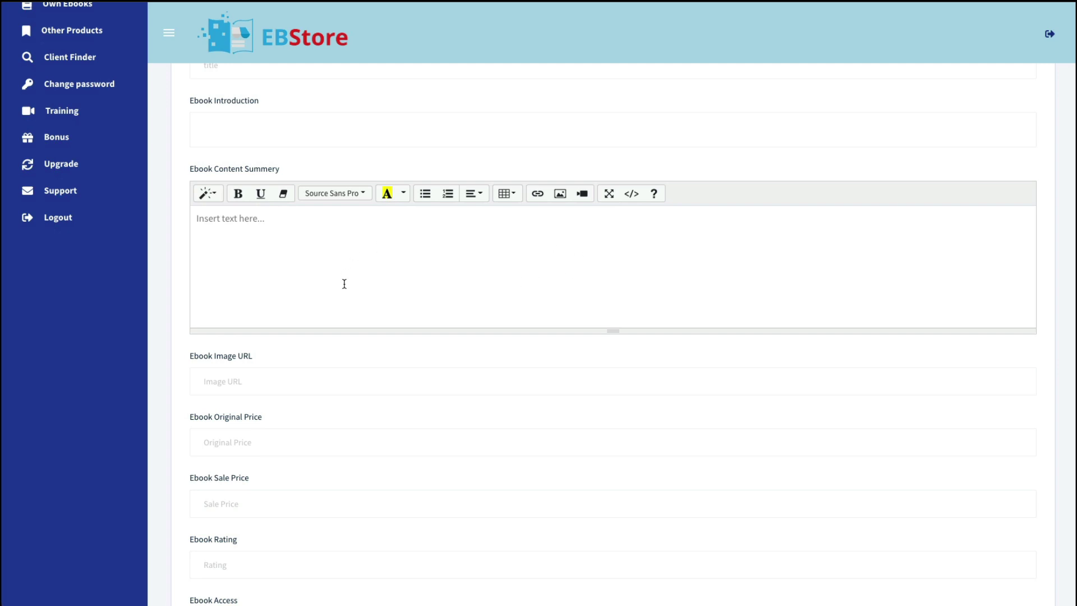
{"action": "scroll", "coordinate": [345, 284], "scroll_direction": "up", "scroll_amount": 4}
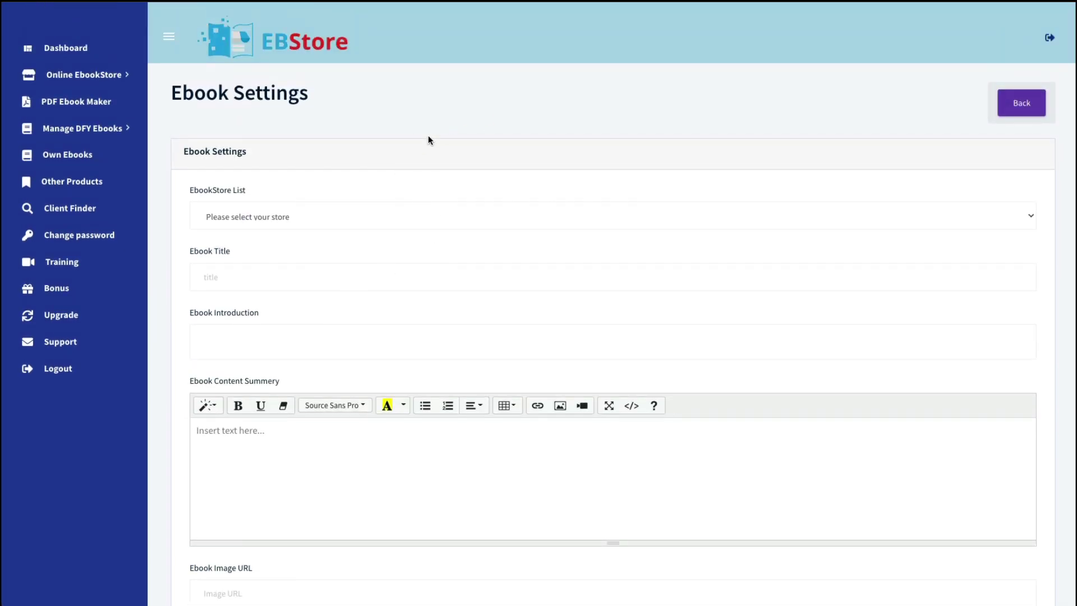
- Search Client Finder leads for 'health and fitness' in 'chicago' and scroll through the 20 results
{"action": "left_click", "coordinate": [63, 216]}
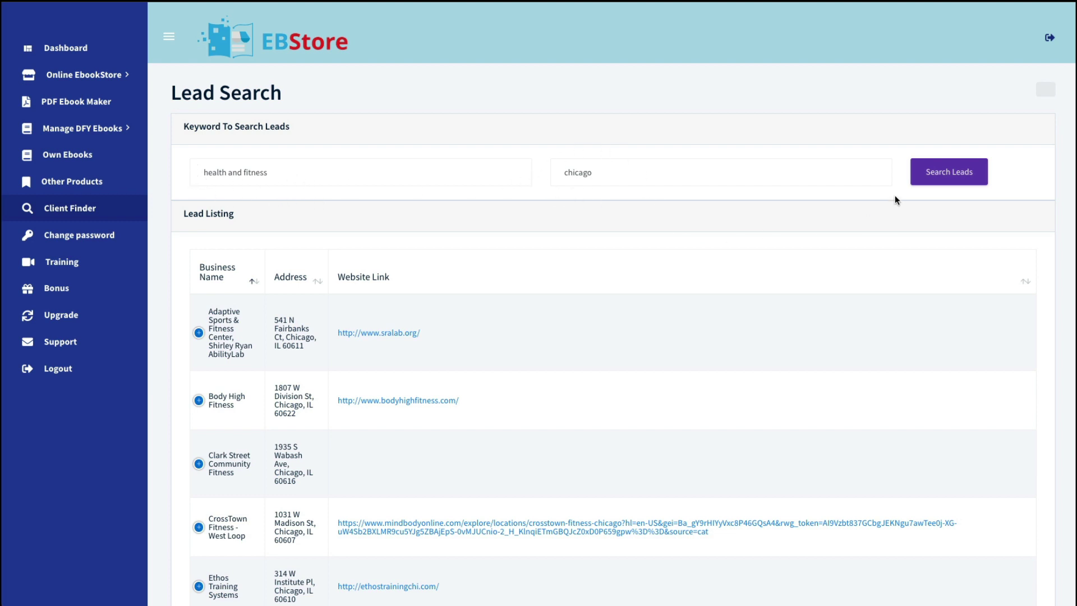
{"action": "left_click", "coordinate": [944, 175]}
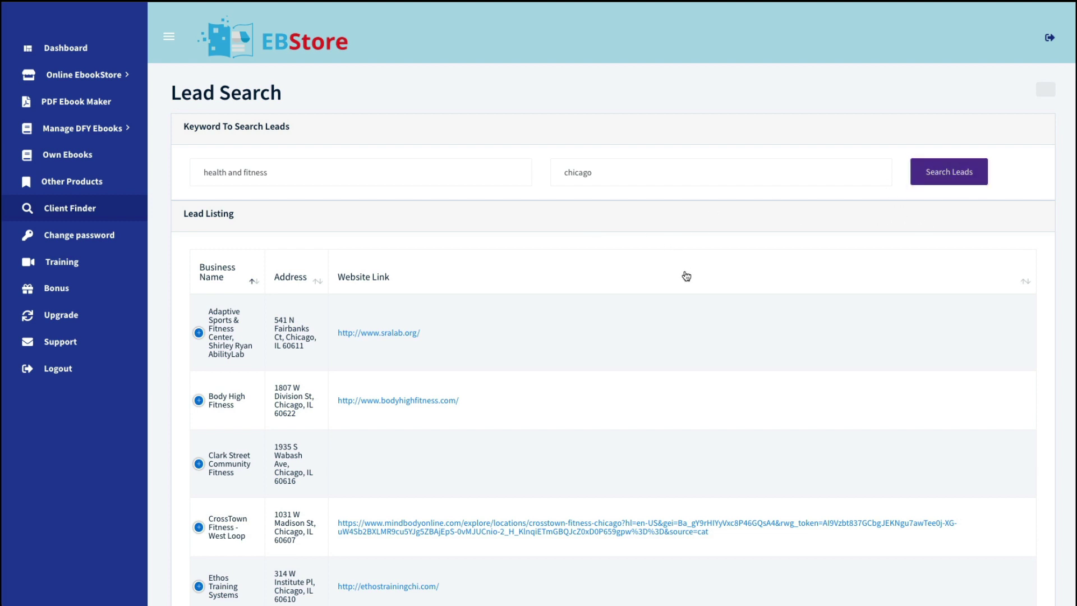
{"action": "scroll", "coordinate": [680, 323], "scroll_direction": "down", "scroll_amount": 5}
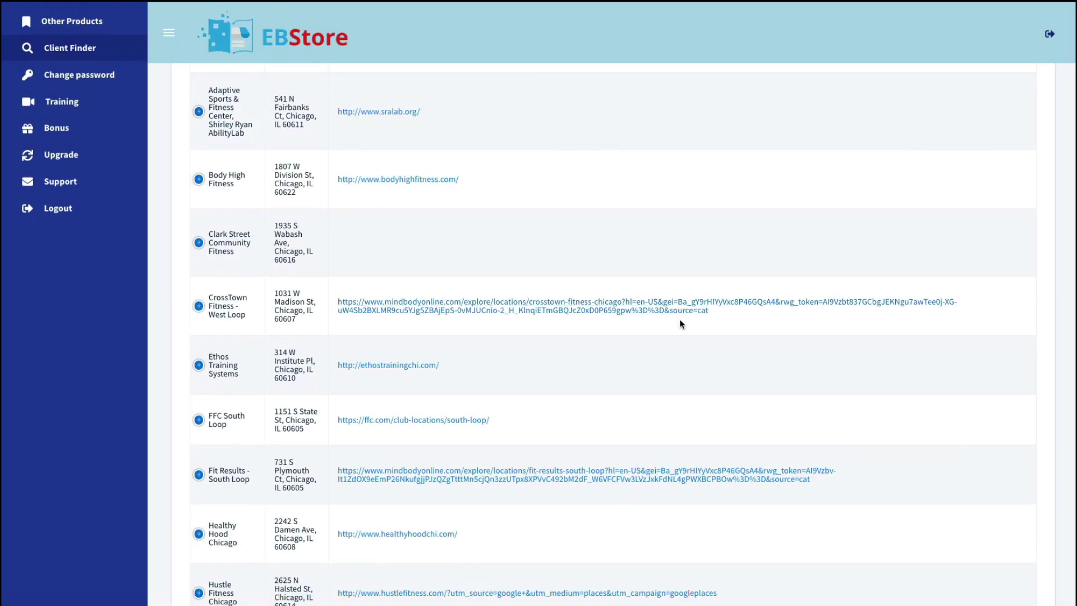
{"action": "scroll", "coordinate": [681, 323], "scroll_direction": "down", "scroll_amount": 2}
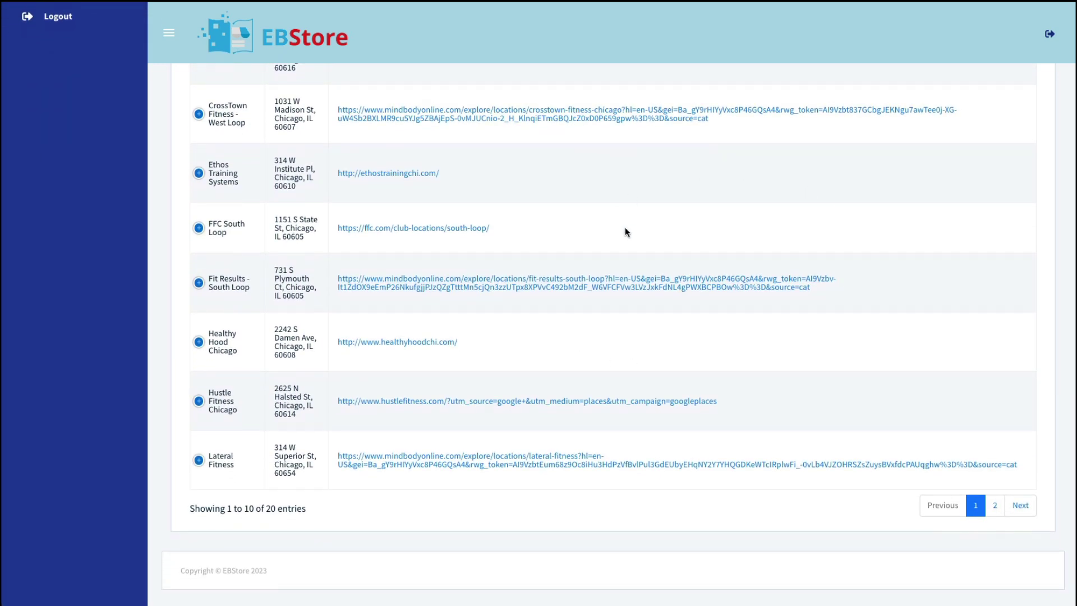
{"action": "scroll", "coordinate": [625, 230], "scroll_direction": "up", "scroll_amount": 1}
{"action": "scroll", "coordinate": [625, 230], "scroll_direction": "up", "scroll_amount": 7}
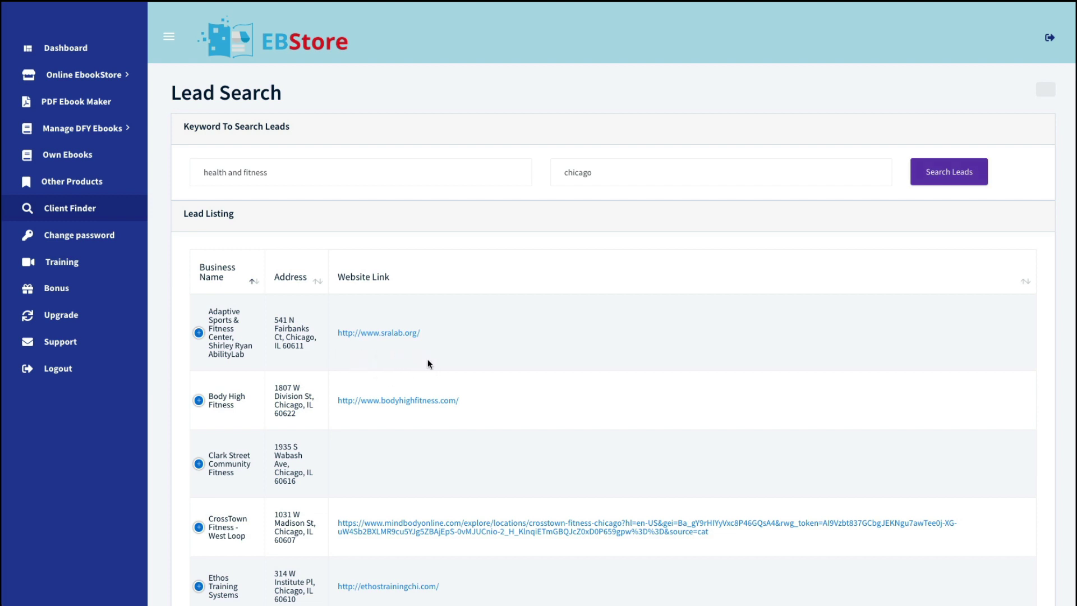
{"action": "scroll", "coordinate": [523, 354], "scroll_direction": "down", "scroll_amount": 4}
{"action": "scroll", "coordinate": [524, 354], "scroll_direction": "down", "scroll_amount": 2}
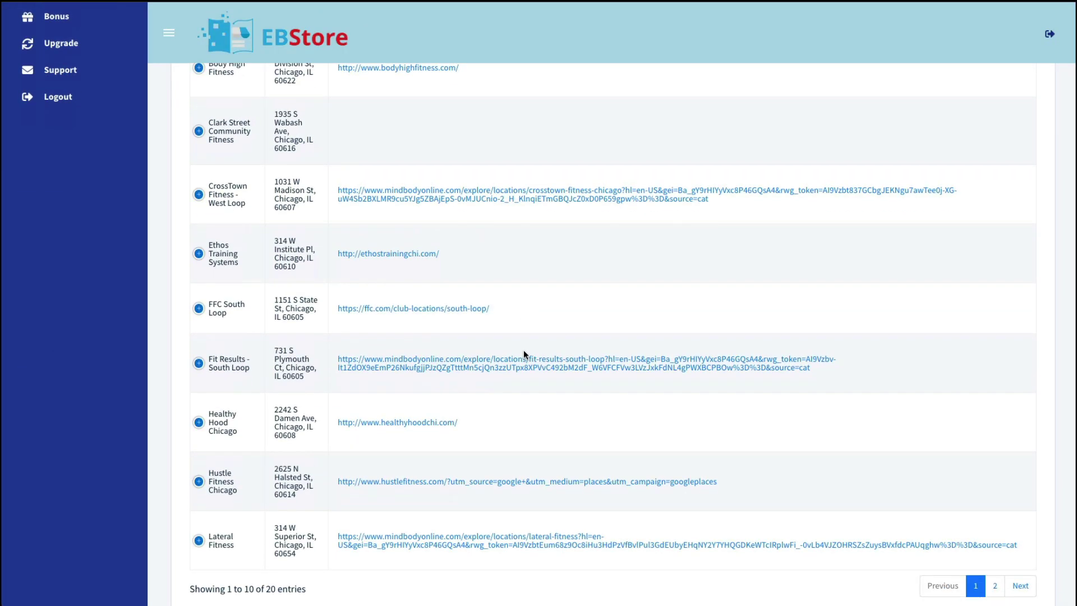
{"action": "scroll", "coordinate": [525, 355], "scroll_direction": "down", "scroll_amount": 1}
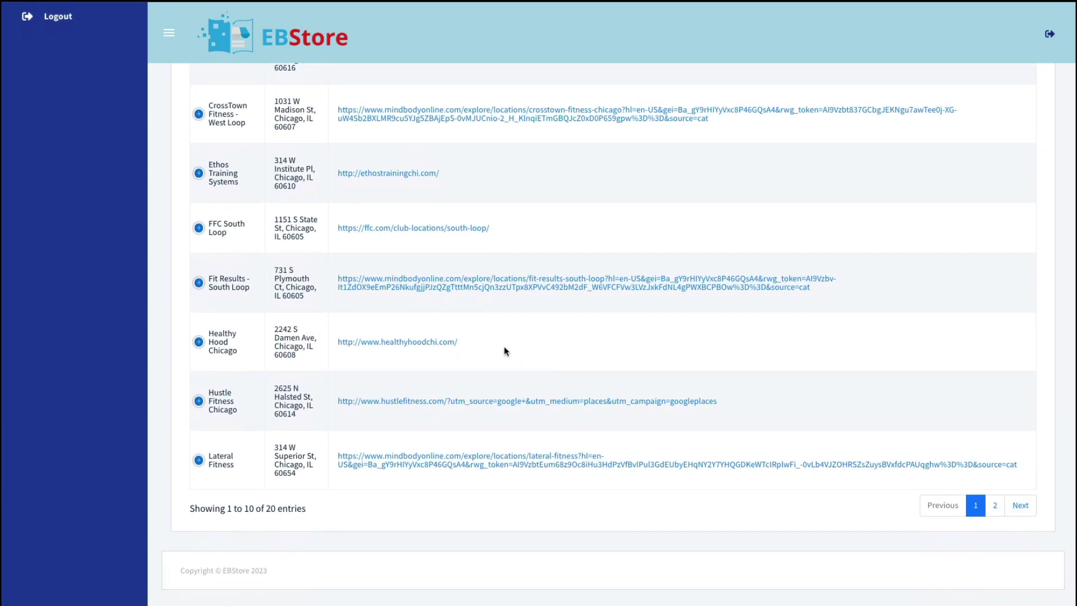
{"action": "scroll", "coordinate": [598, 217], "scroll_direction": "up", "scroll_amount": 2}
{"action": "scroll", "coordinate": [597, 217], "scroll_direction": "up", "scroll_amount": 3}
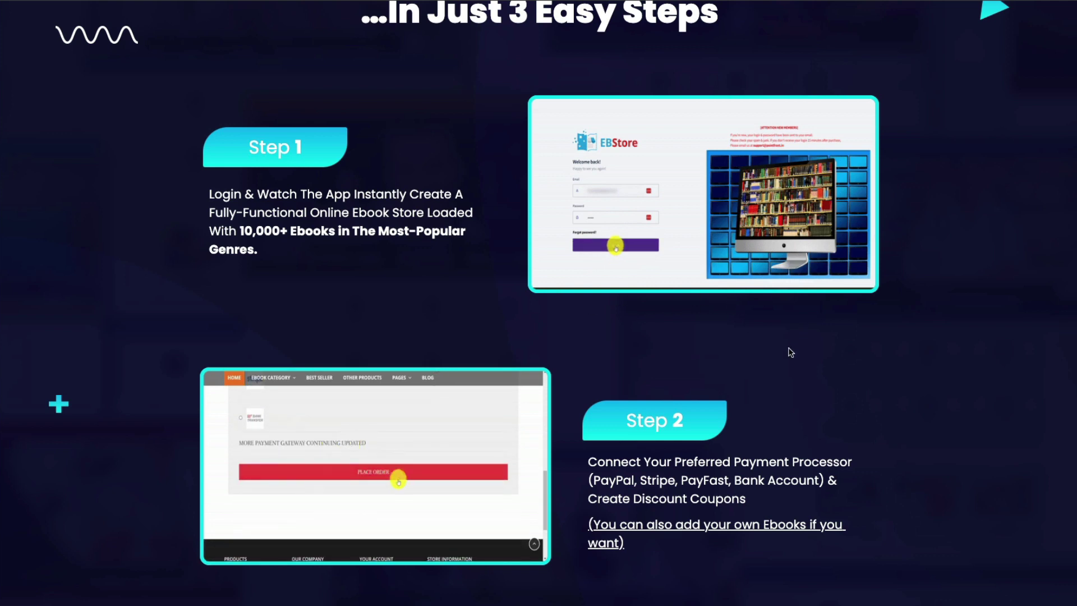
- Scroll the sales page through Step 1 store creation, Step 2 payment processors, and Step 3 selling
{"action": "scroll", "coordinate": [791, 352], "scroll_direction": "down", "scroll_amount": 3}
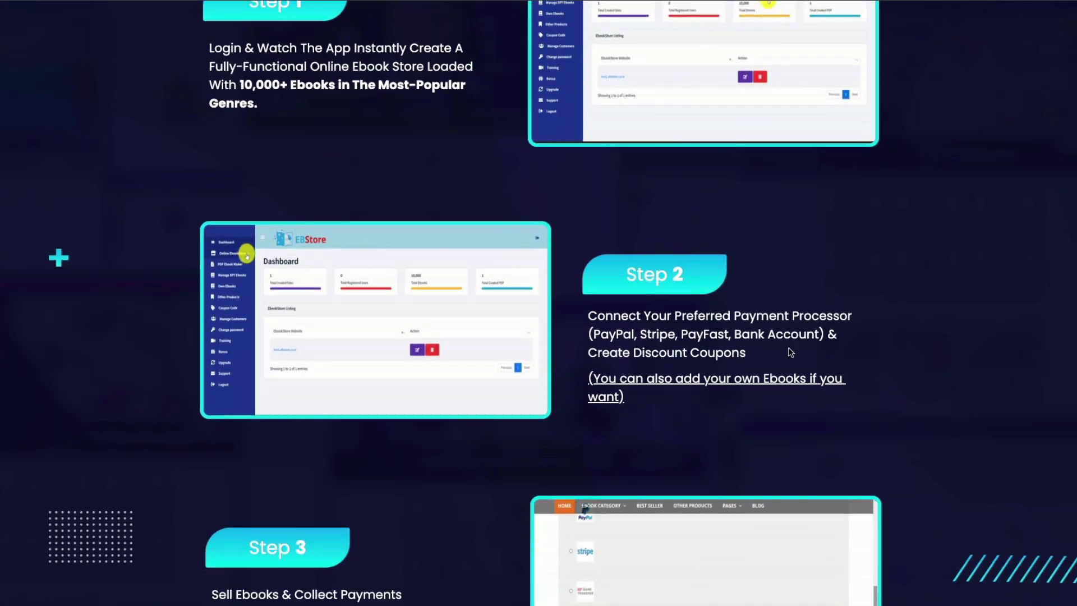
{"action": "scroll", "coordinate": [588, 406], "scroll_direction": "down", "scroll_amount": 1}
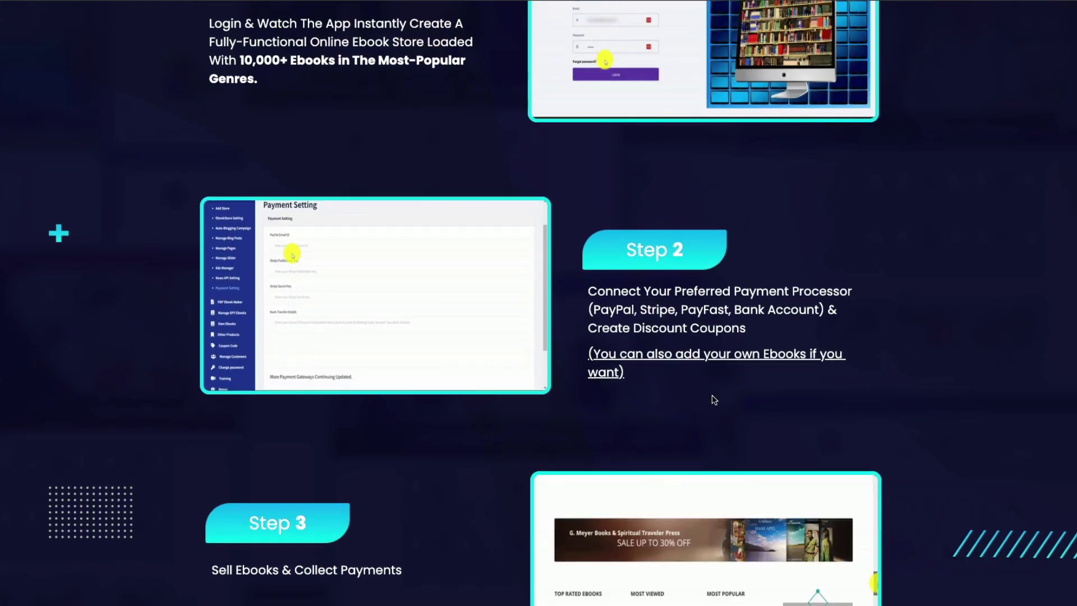
{"action": "scroll", "coordinate": [712, 396], "scroll_direction": "down", "scroll_amount": 3}
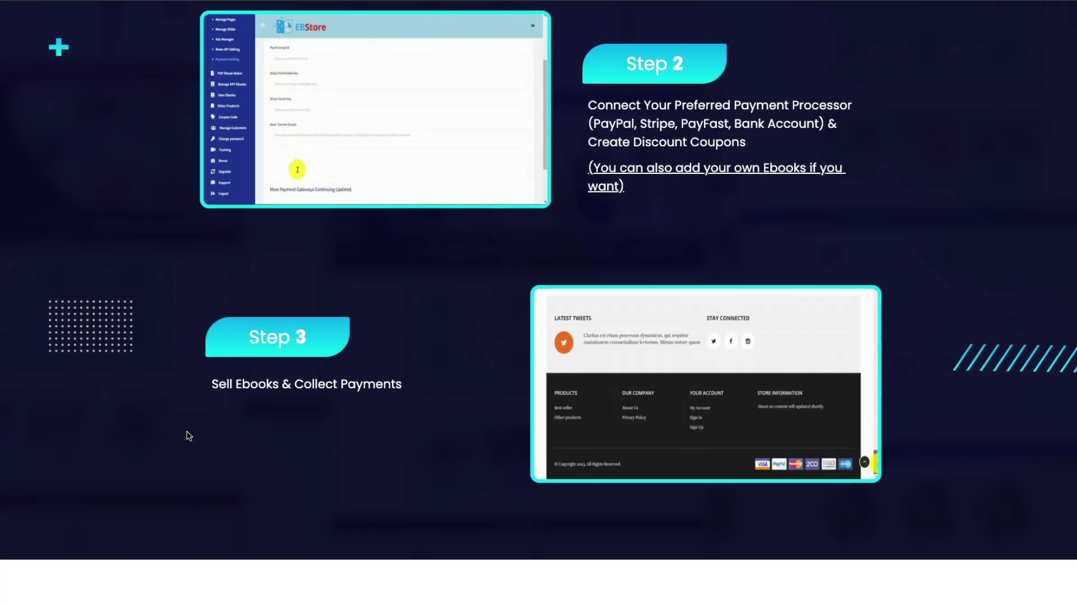